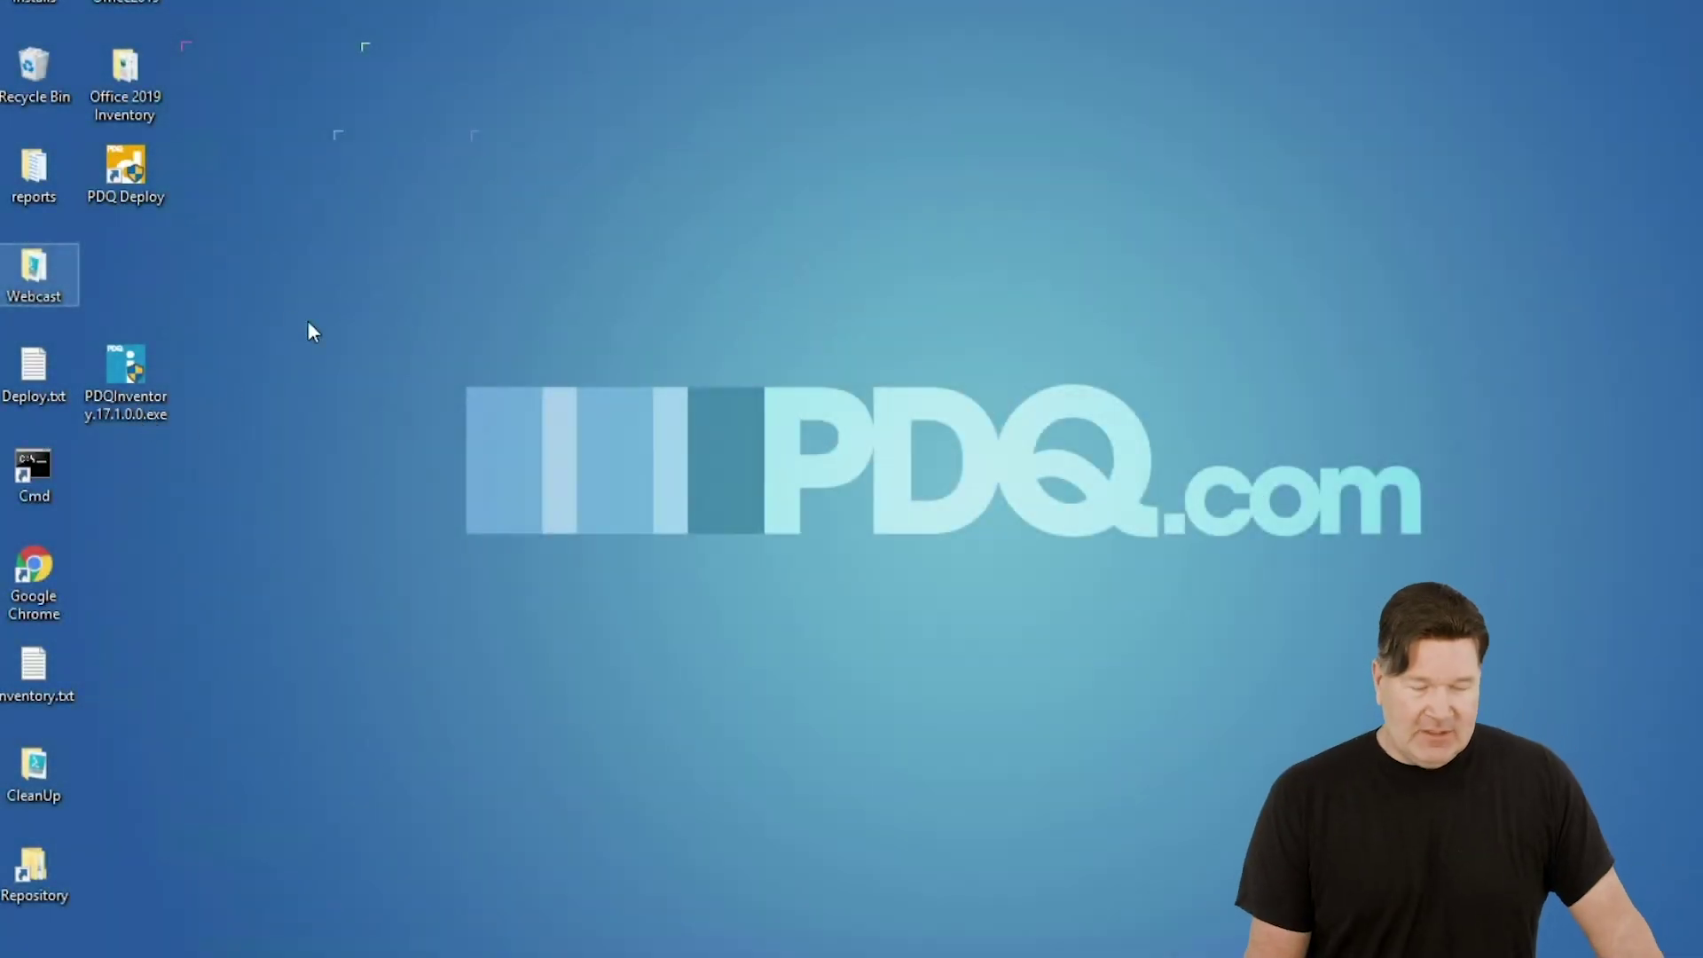
- Install PDQ Inventory to the default Program Files folder, accepting the EULA, and launch it
double_click(131, 368)
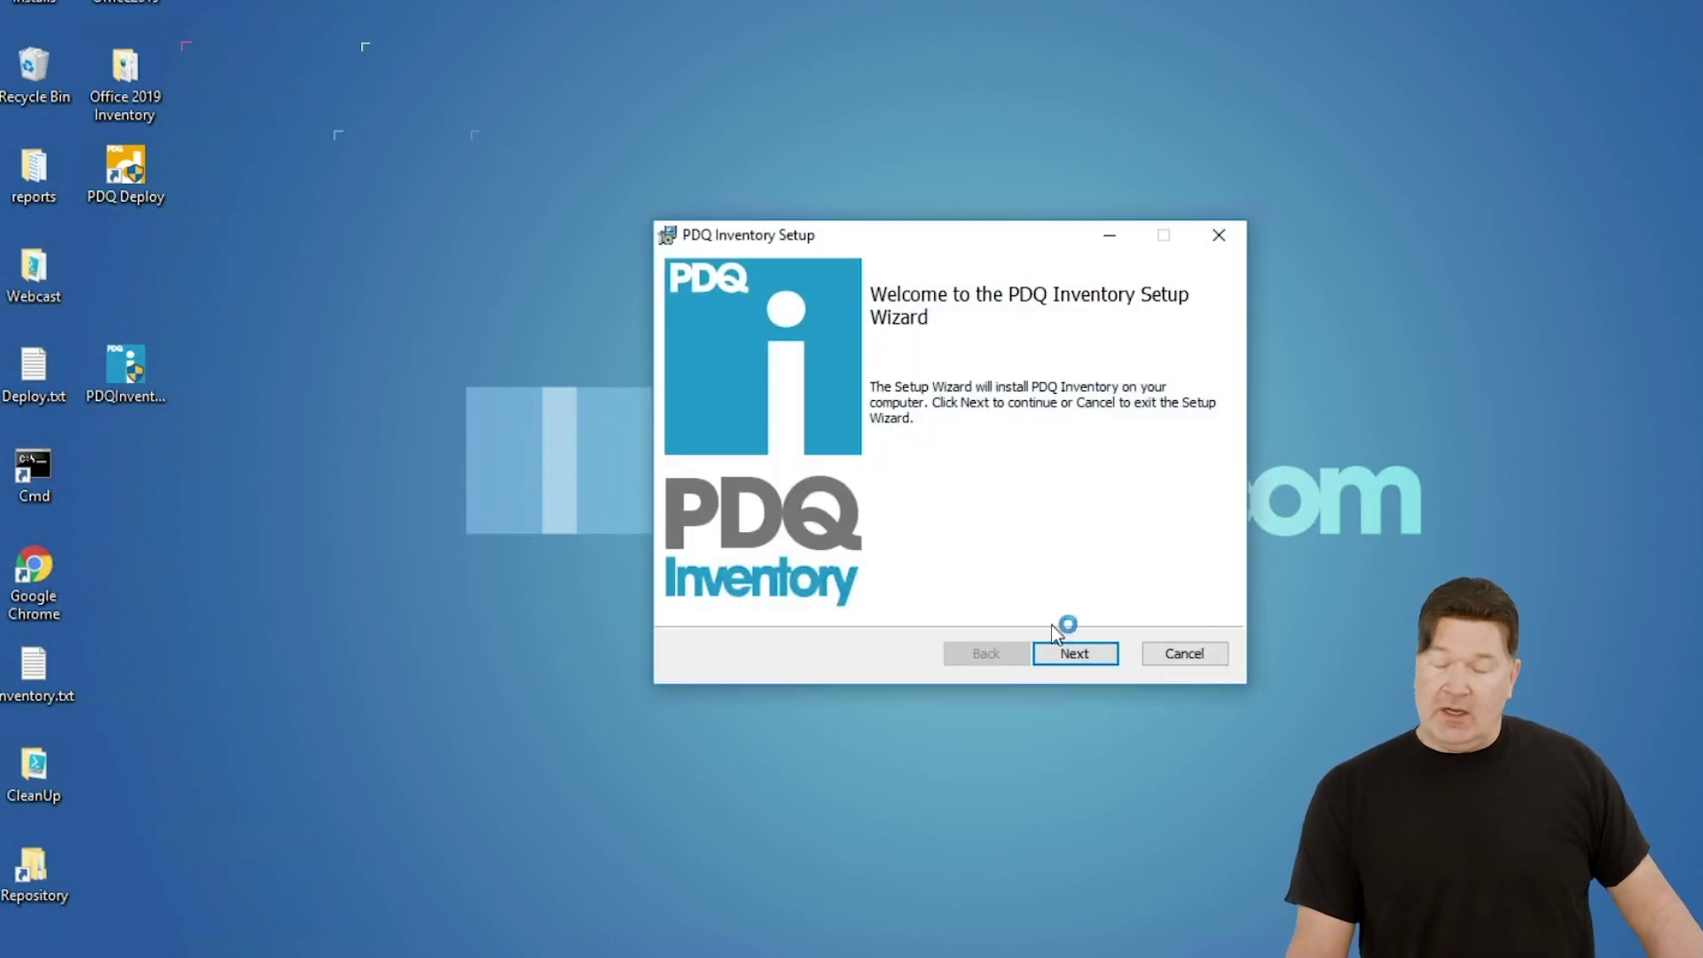
click(1098, 654)
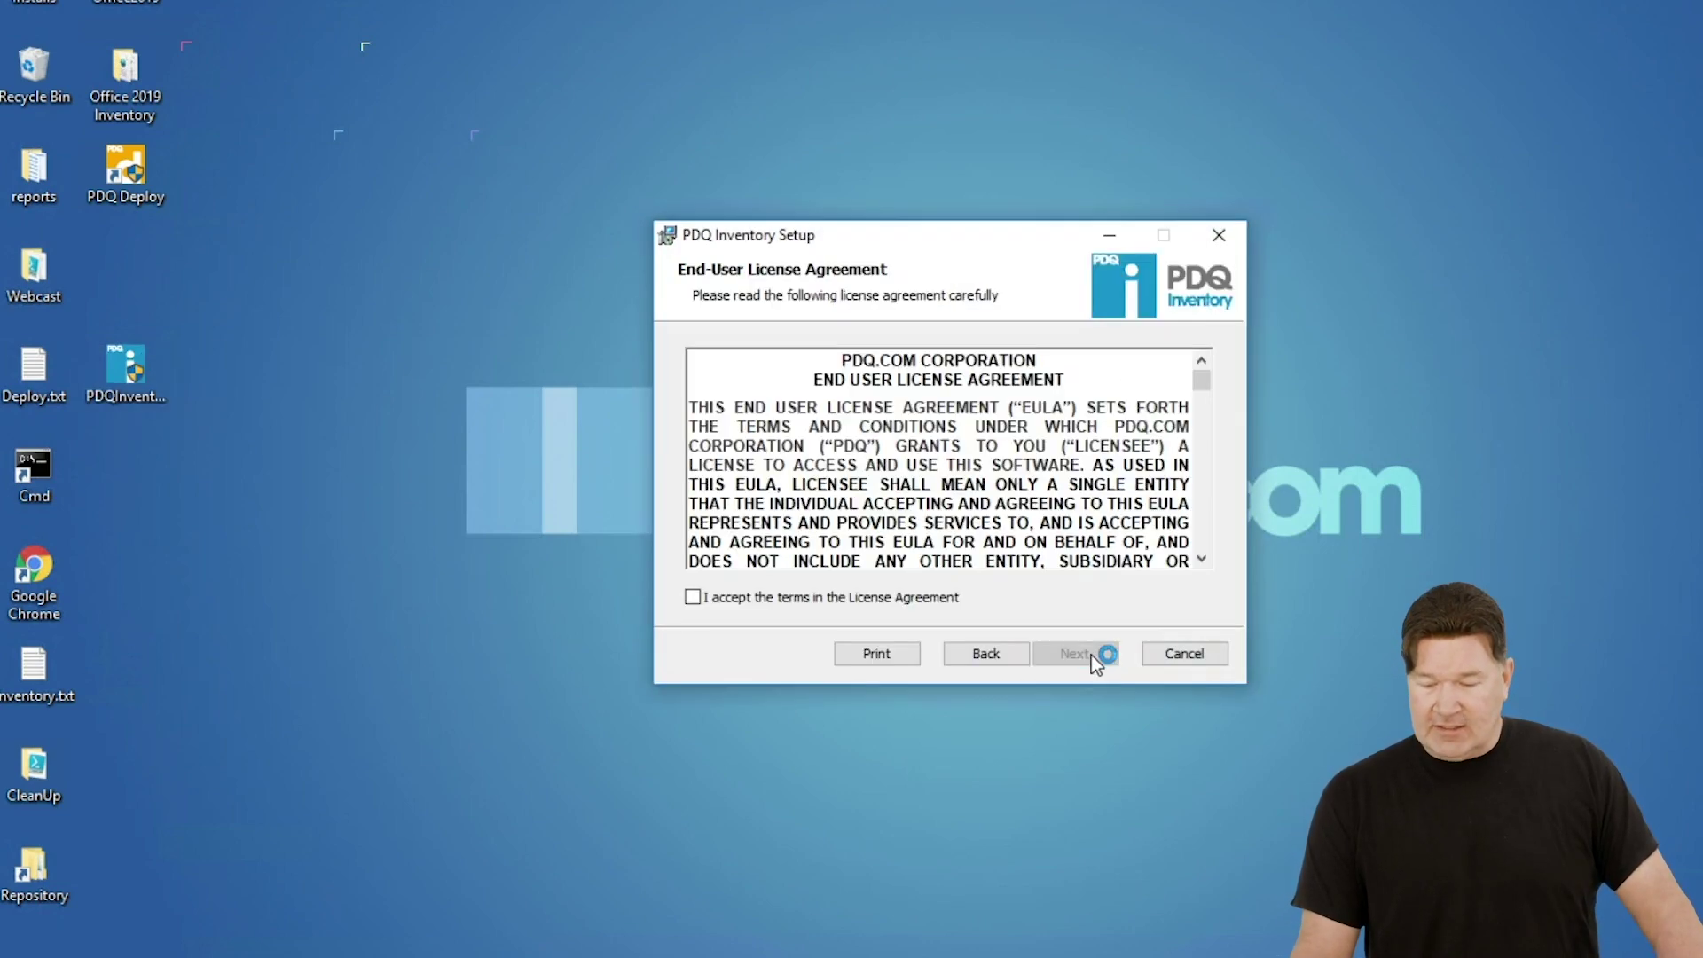
click(777, 599)
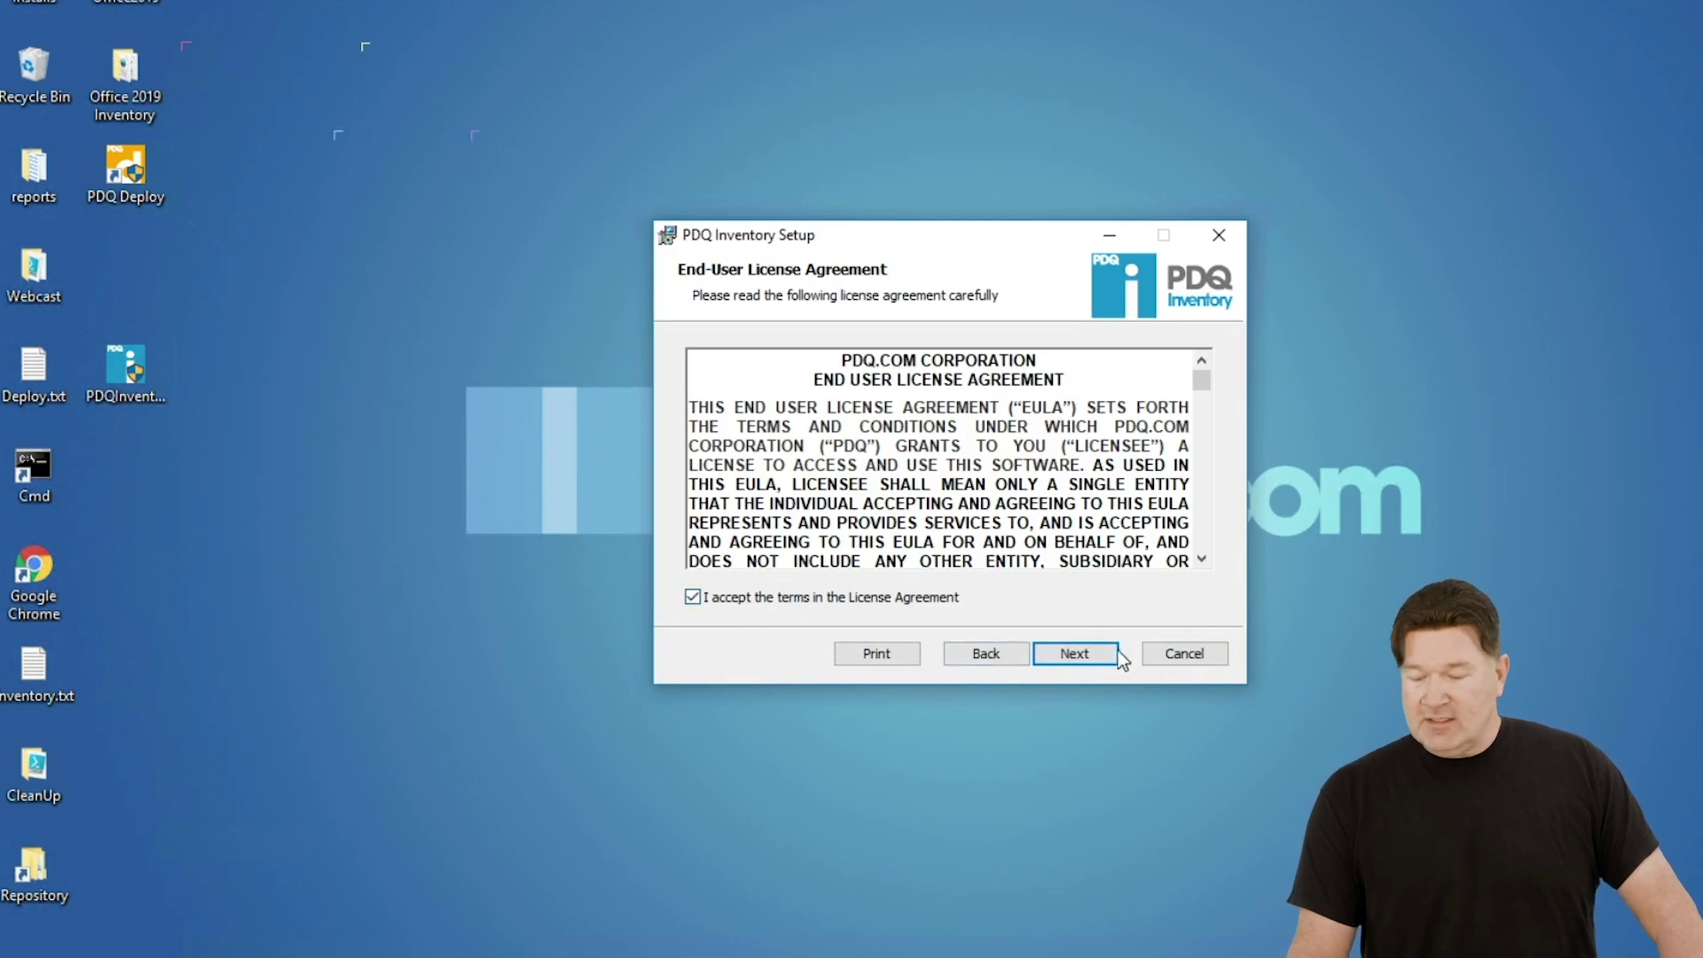
click(1082, 665)
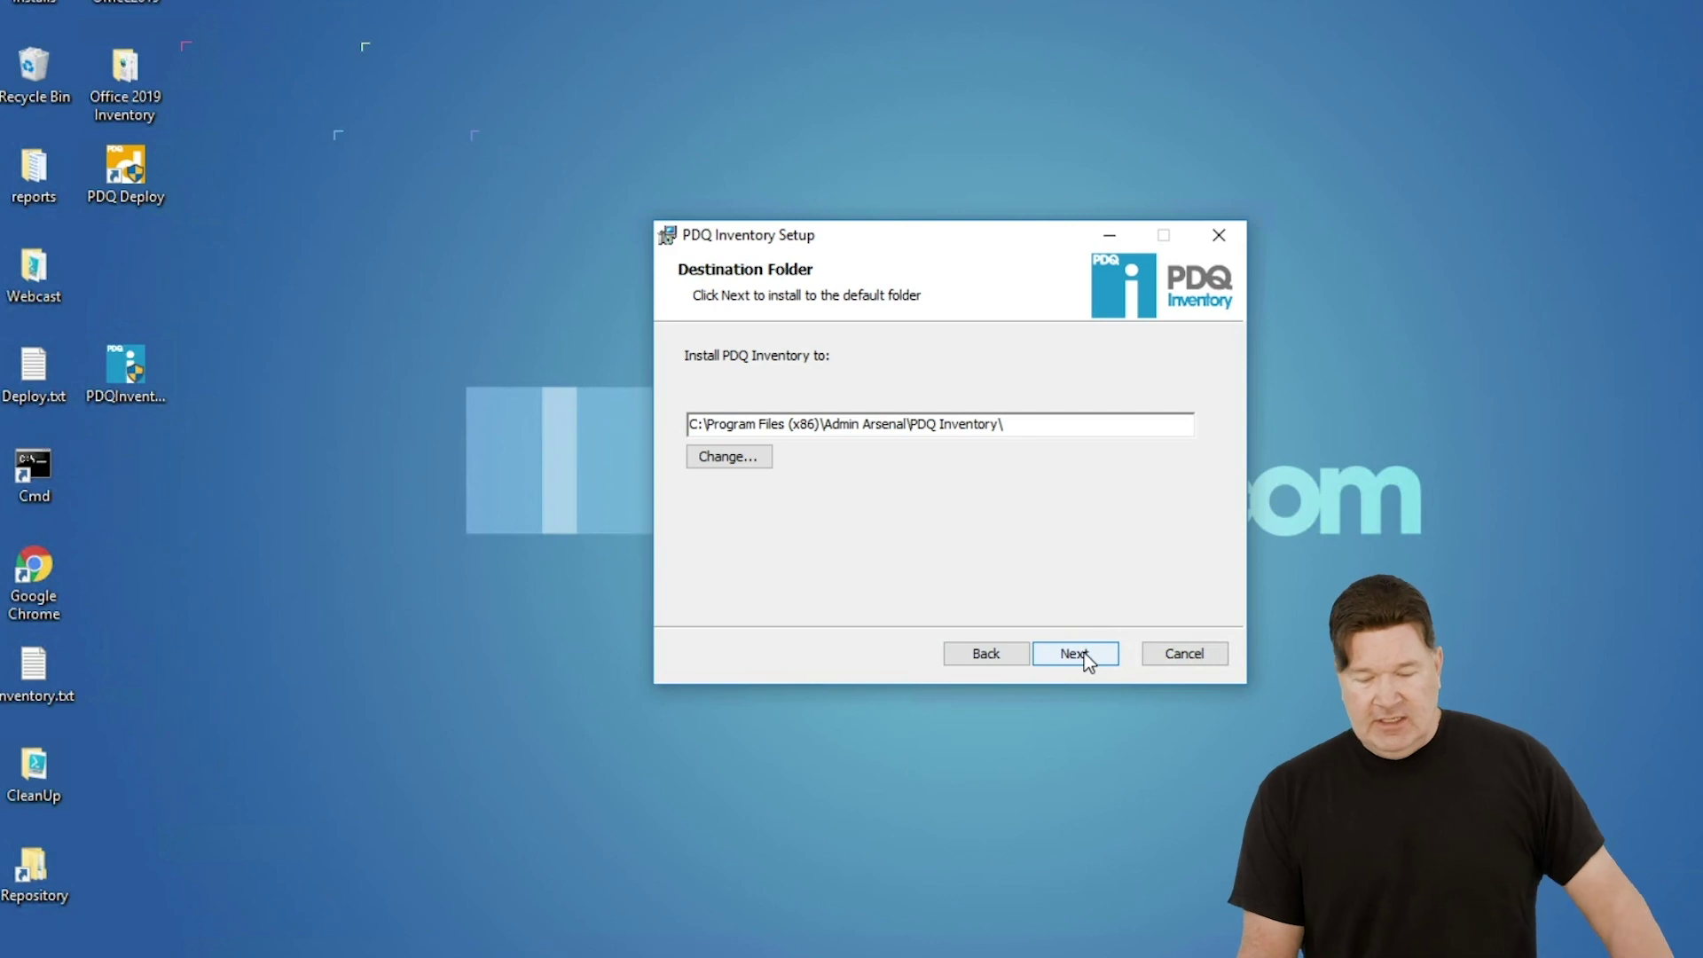
click(1084, 652)
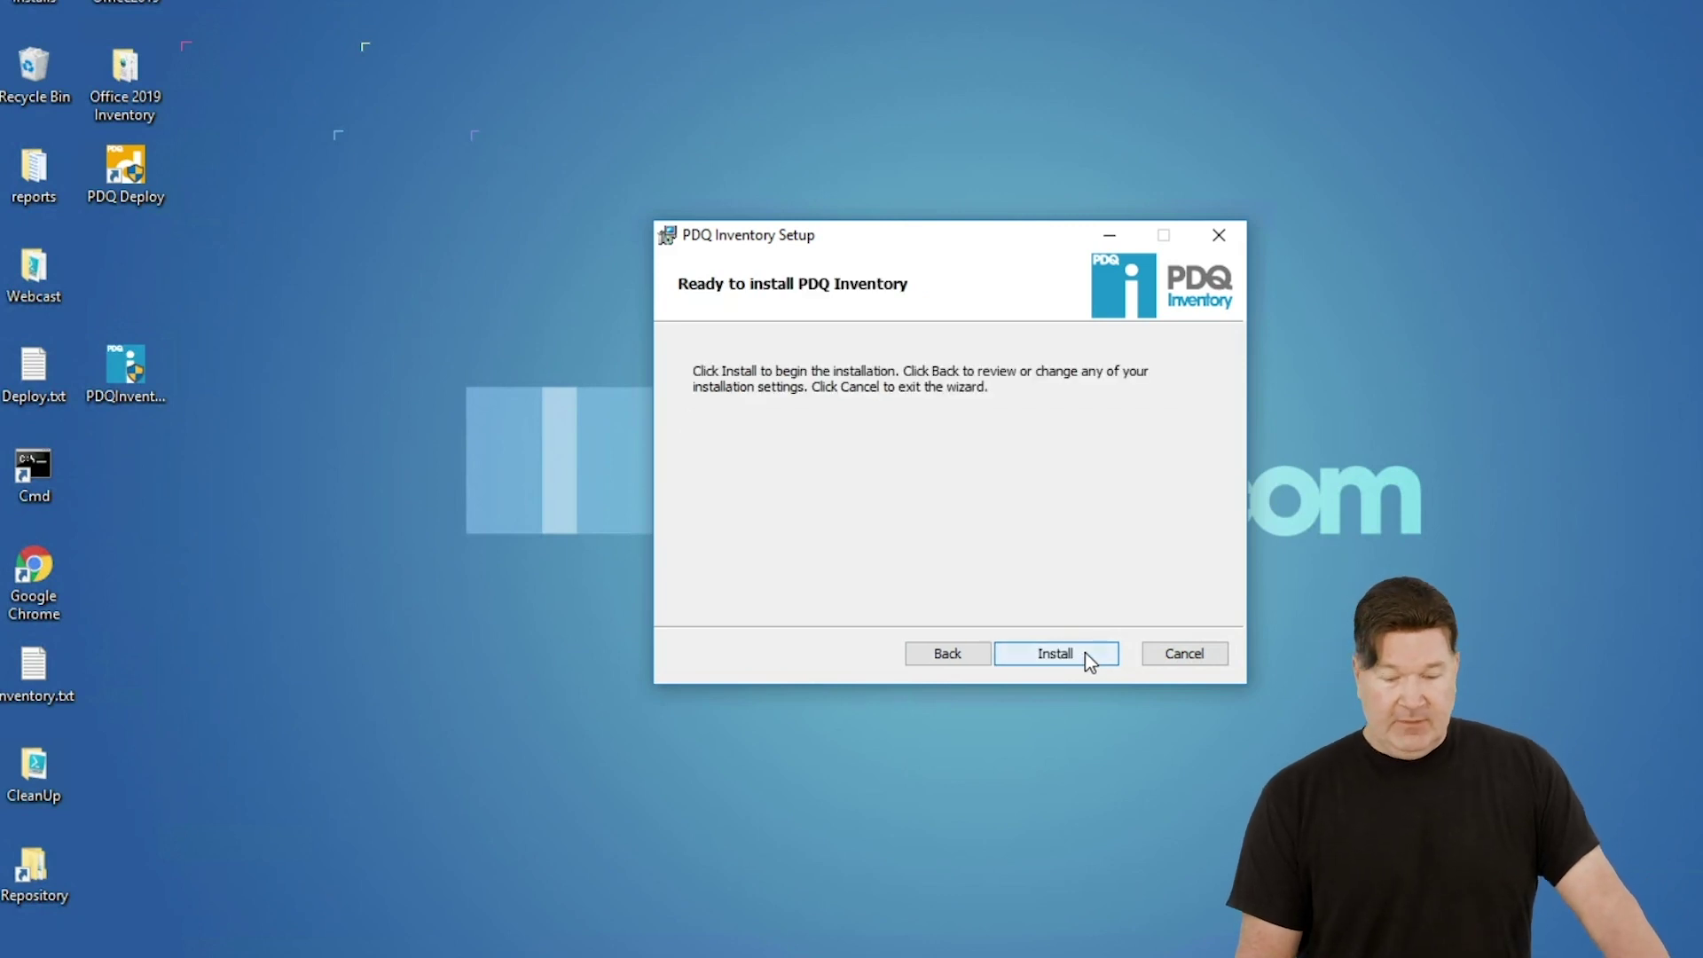
click(1084, 652)
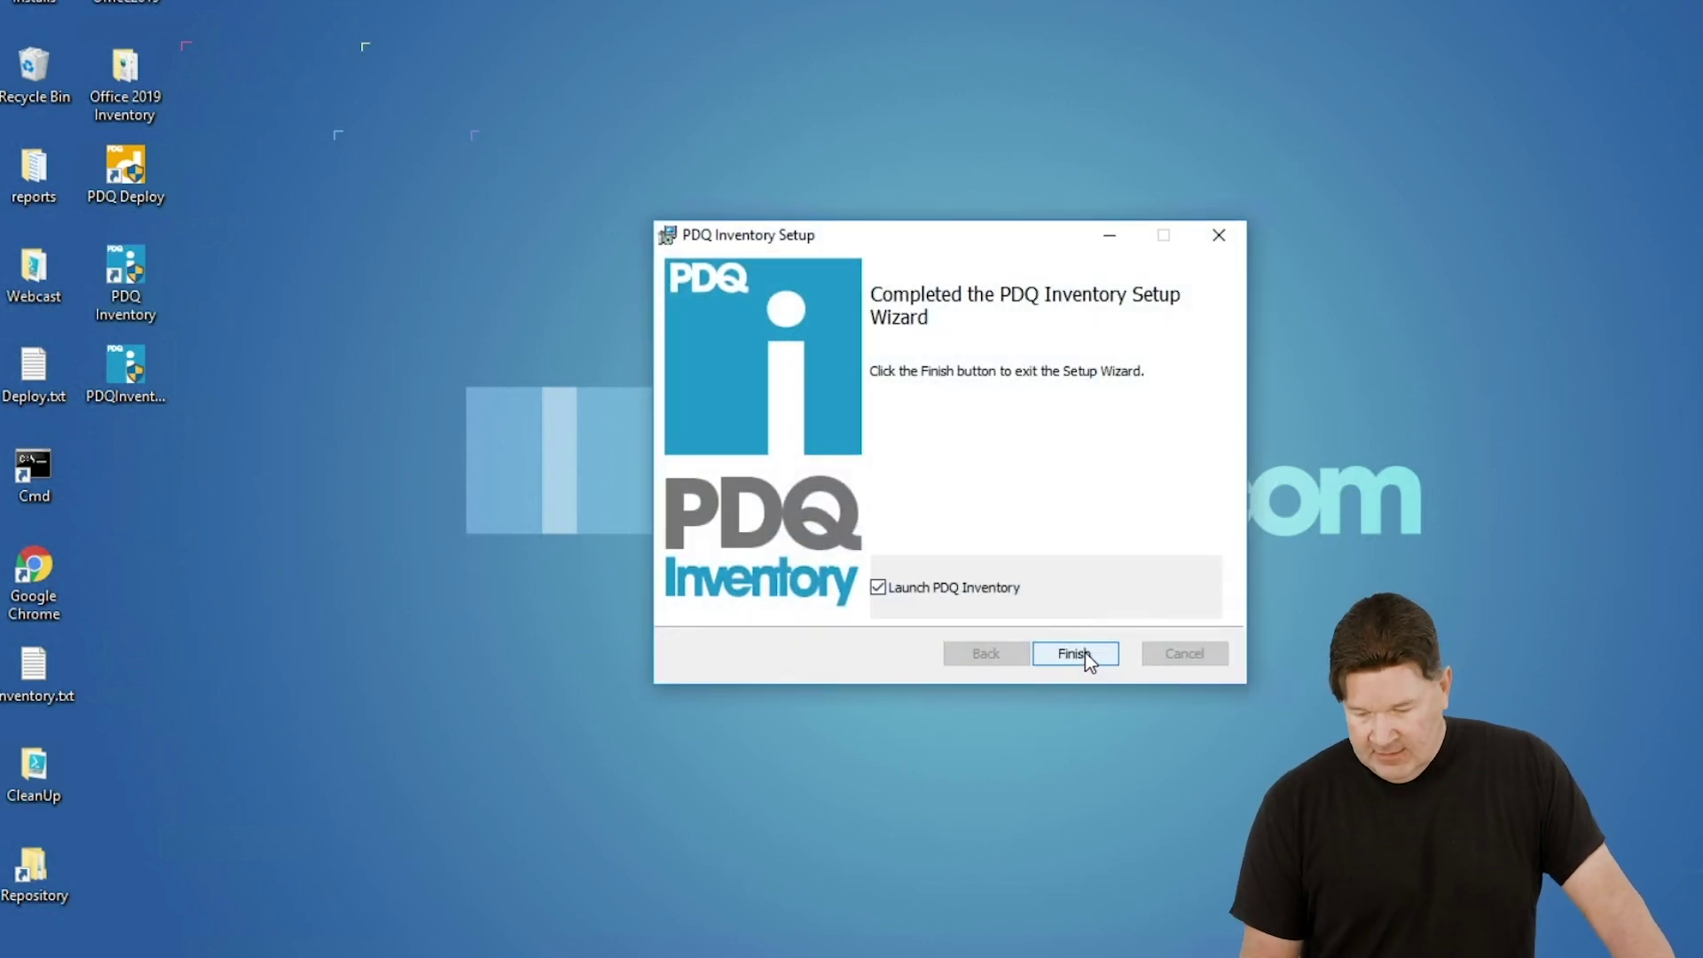
click(1075, 654)
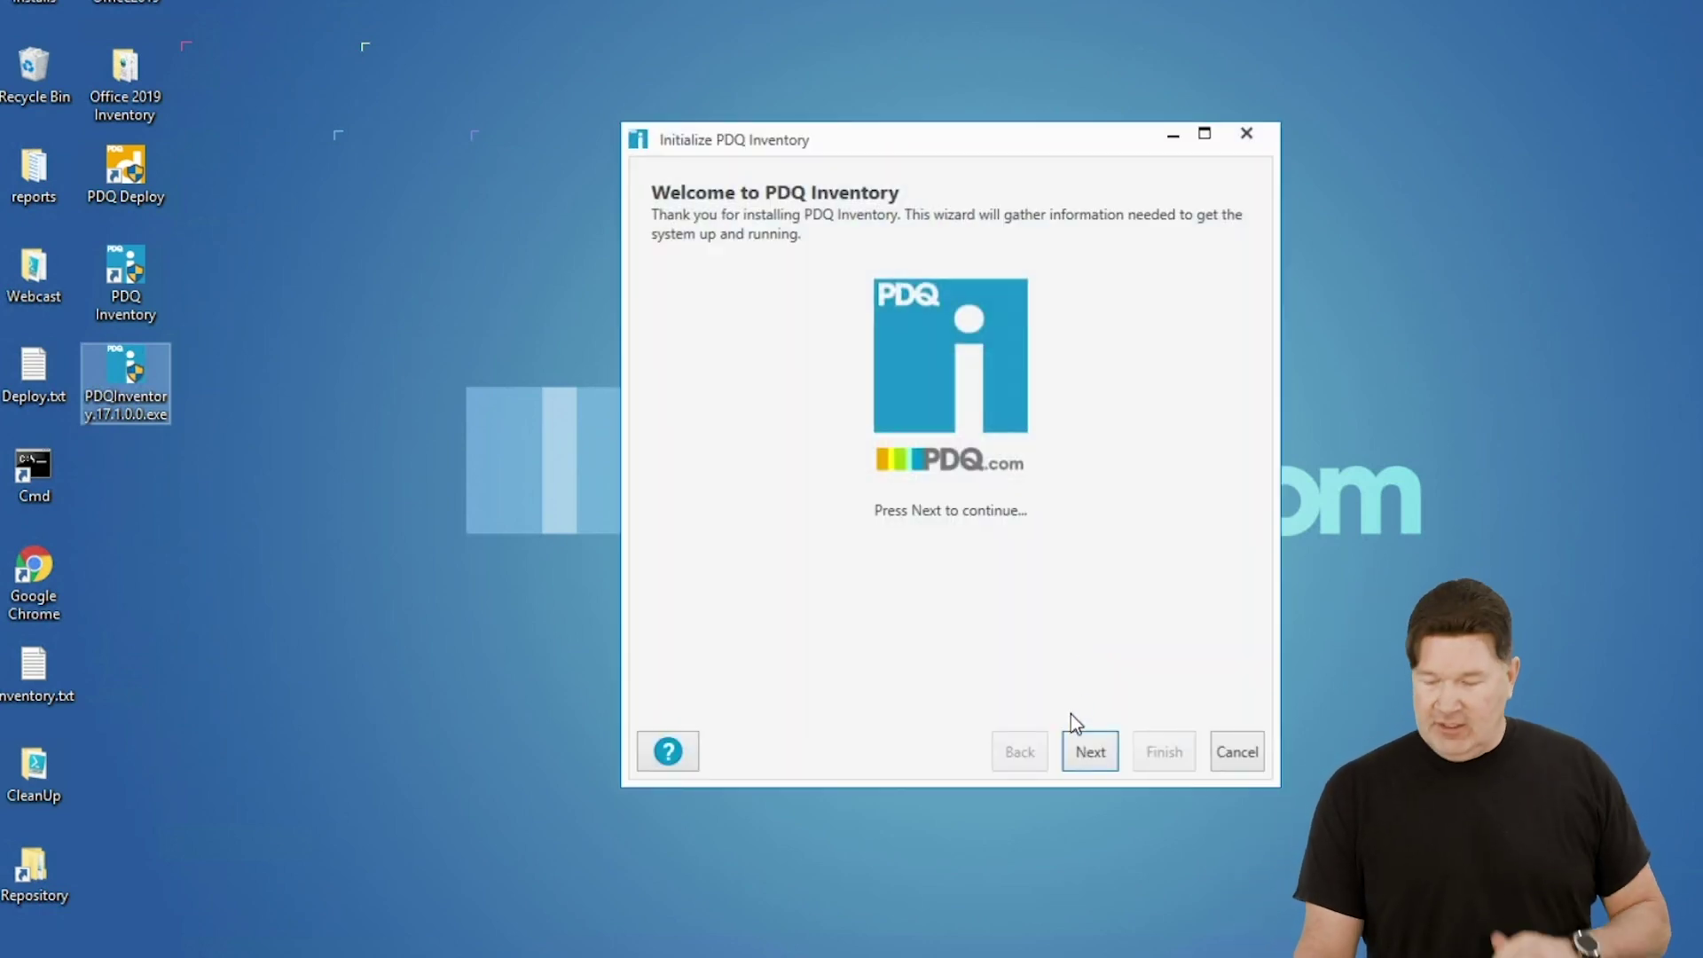
- Apply the Enterprise license loaded from Desktop\Inventory.txt and continue to Installation Type
click(1091, 752)
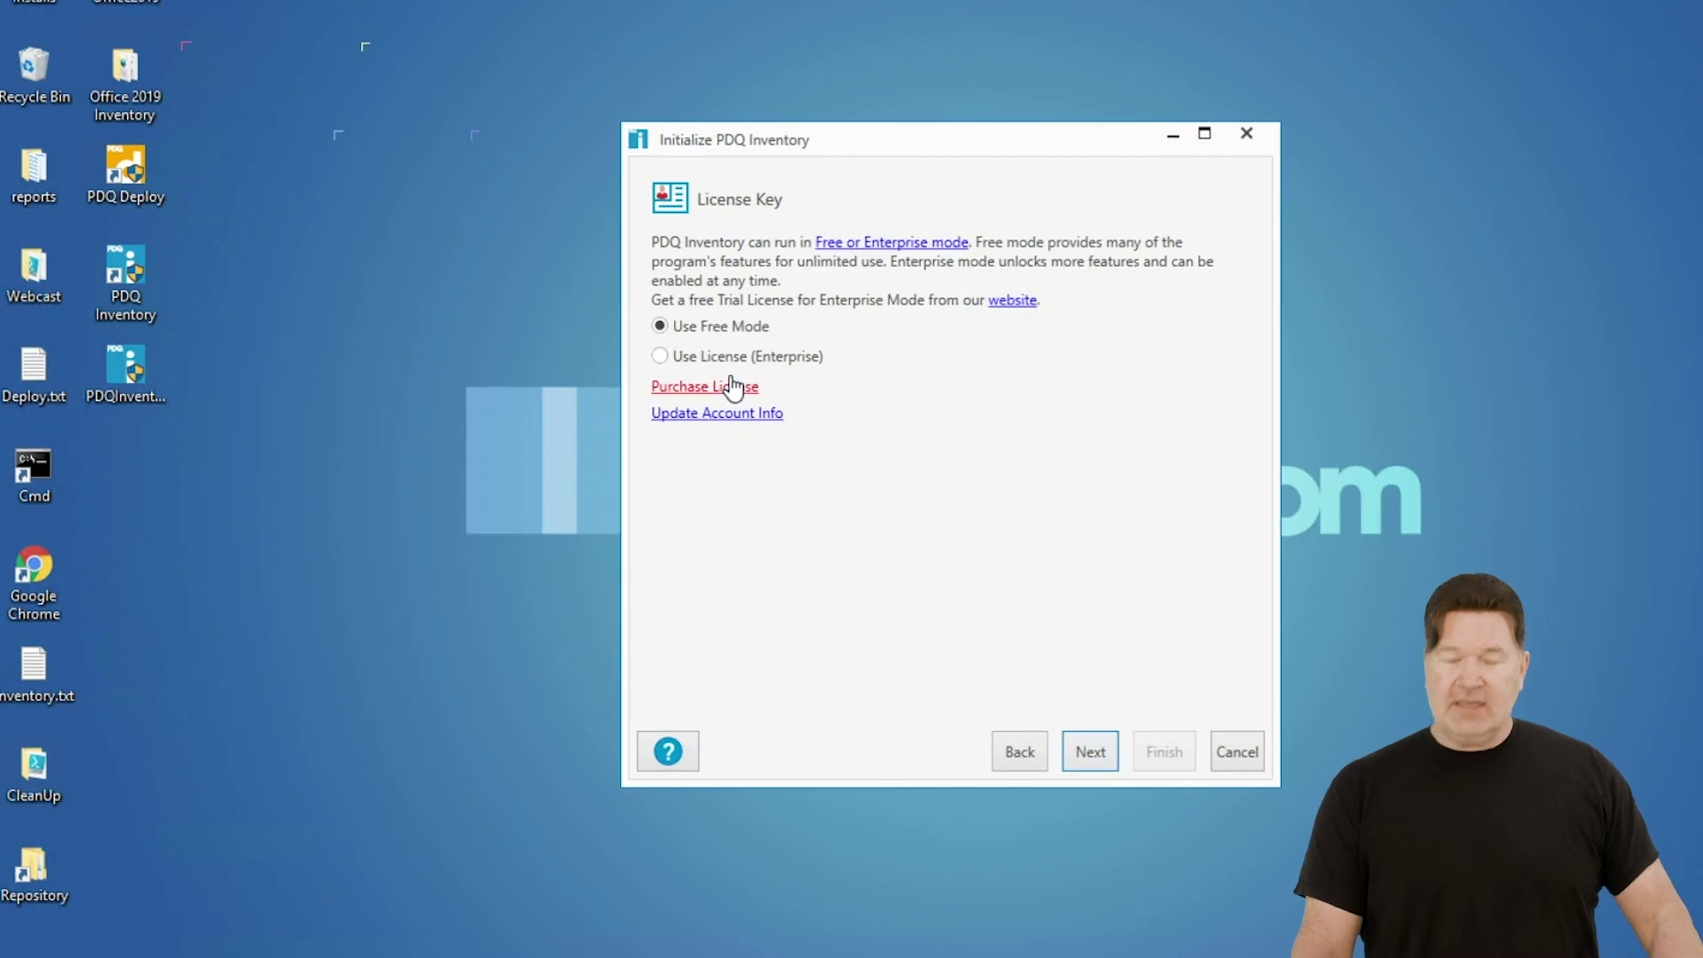
click(683, 358)
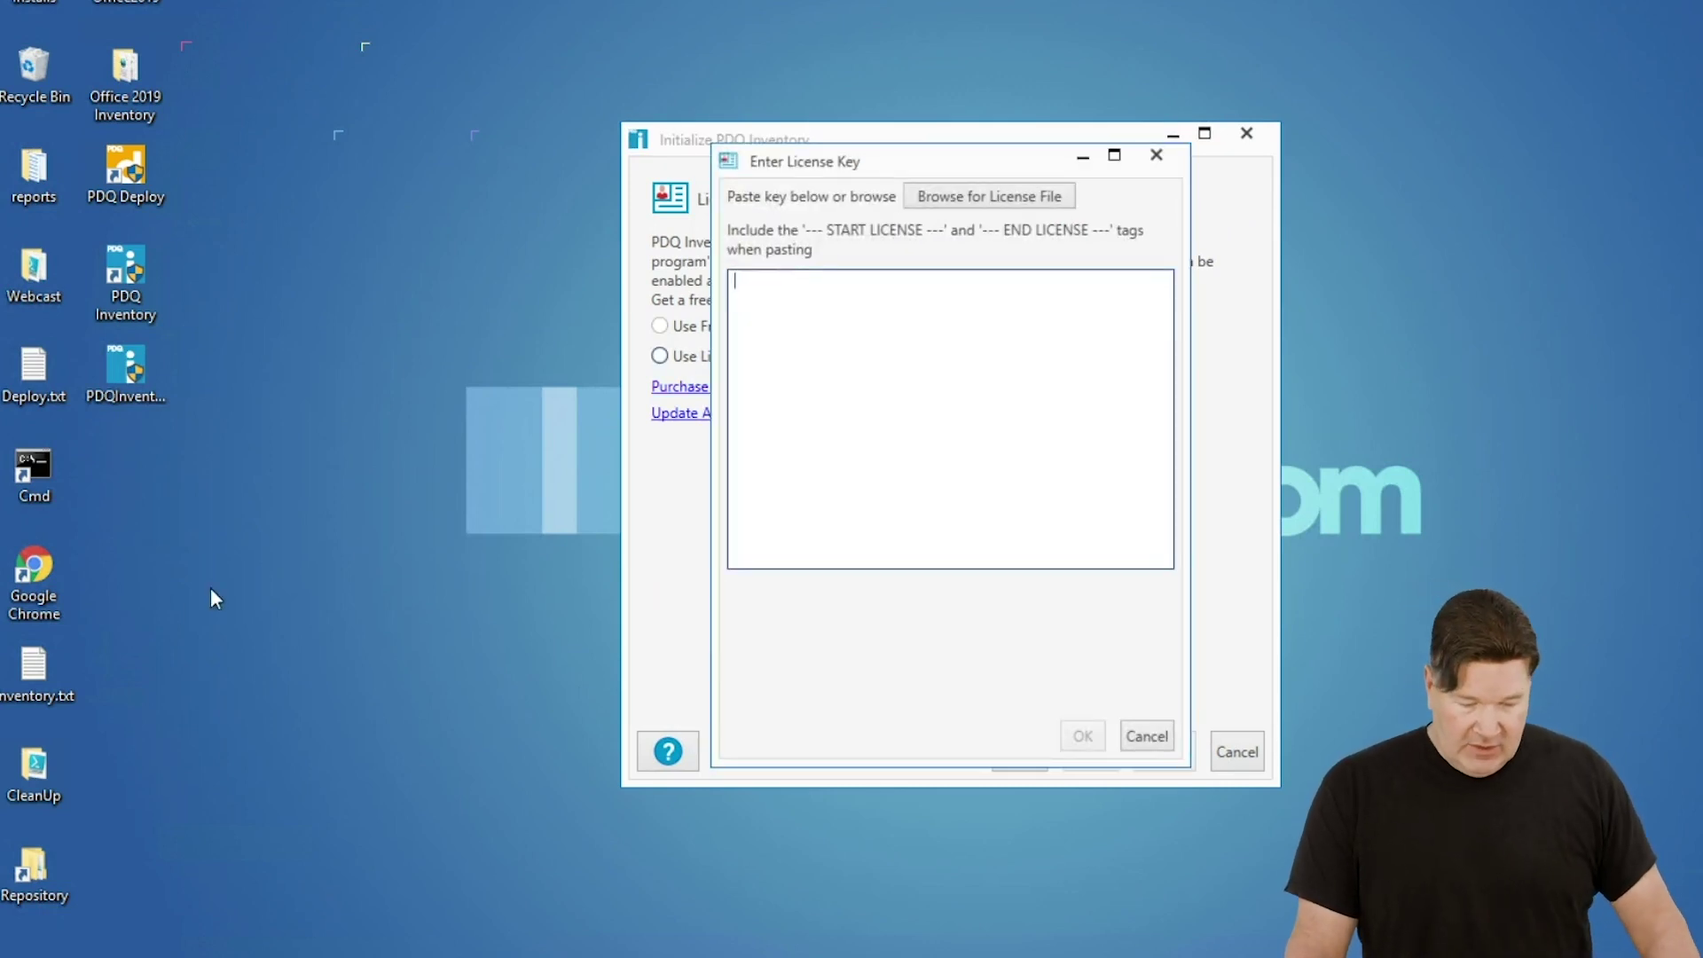
click(955, 197)
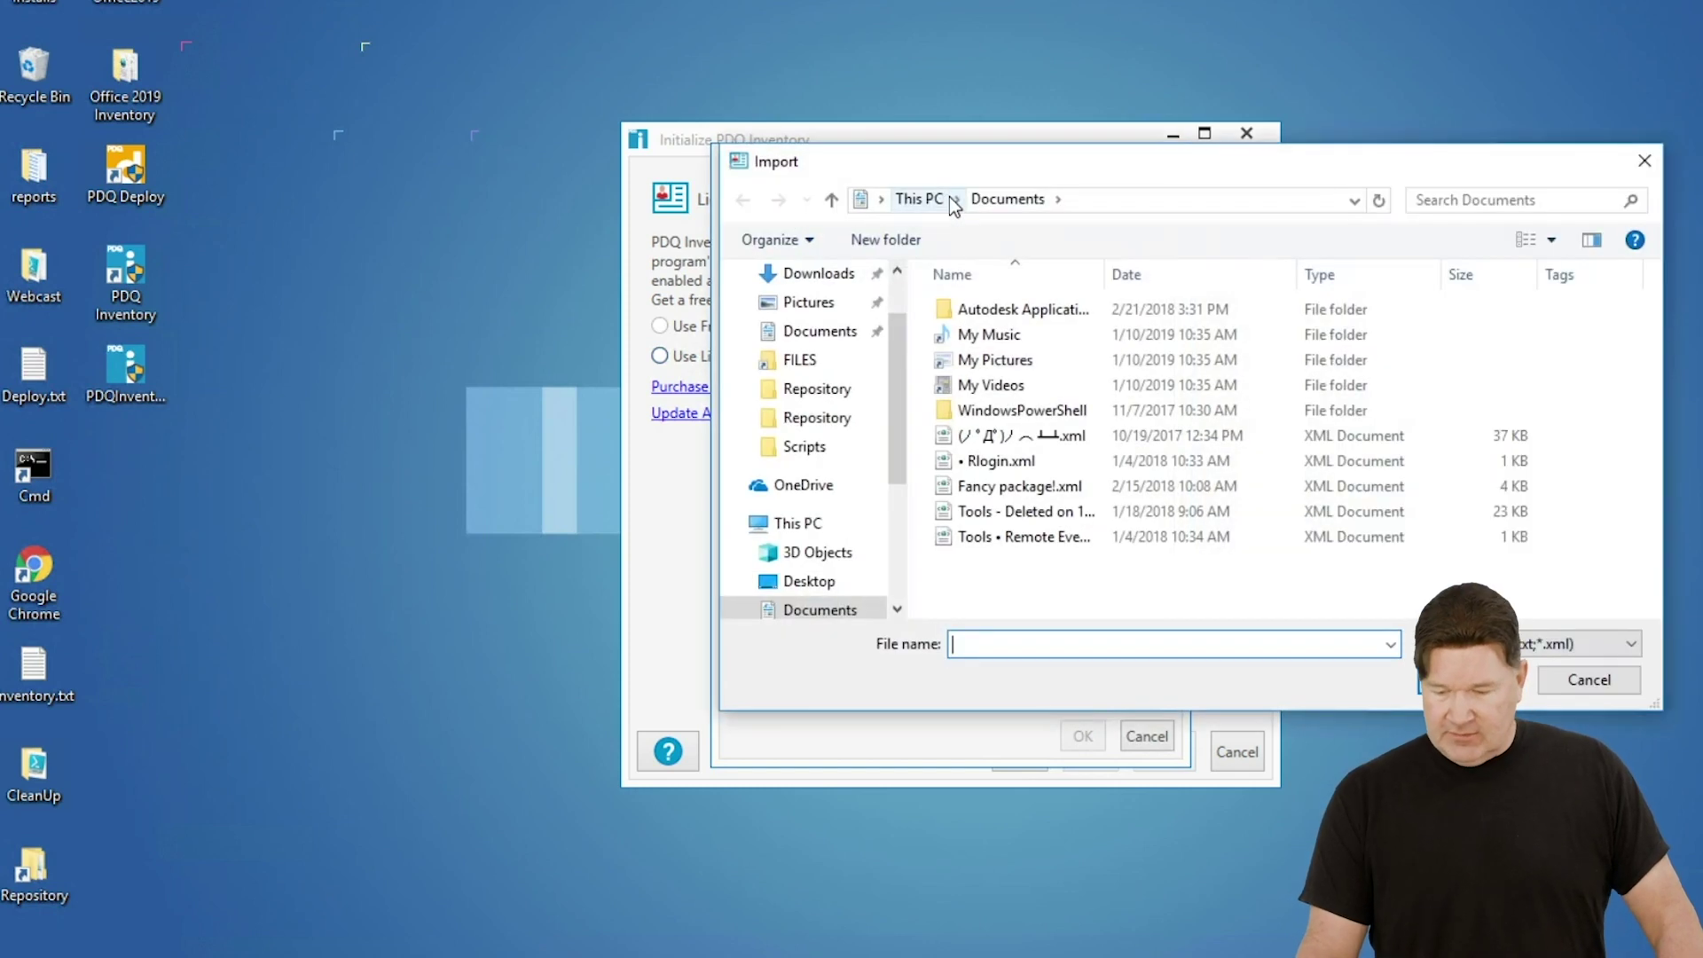
scroll(810, 342, up, 2)
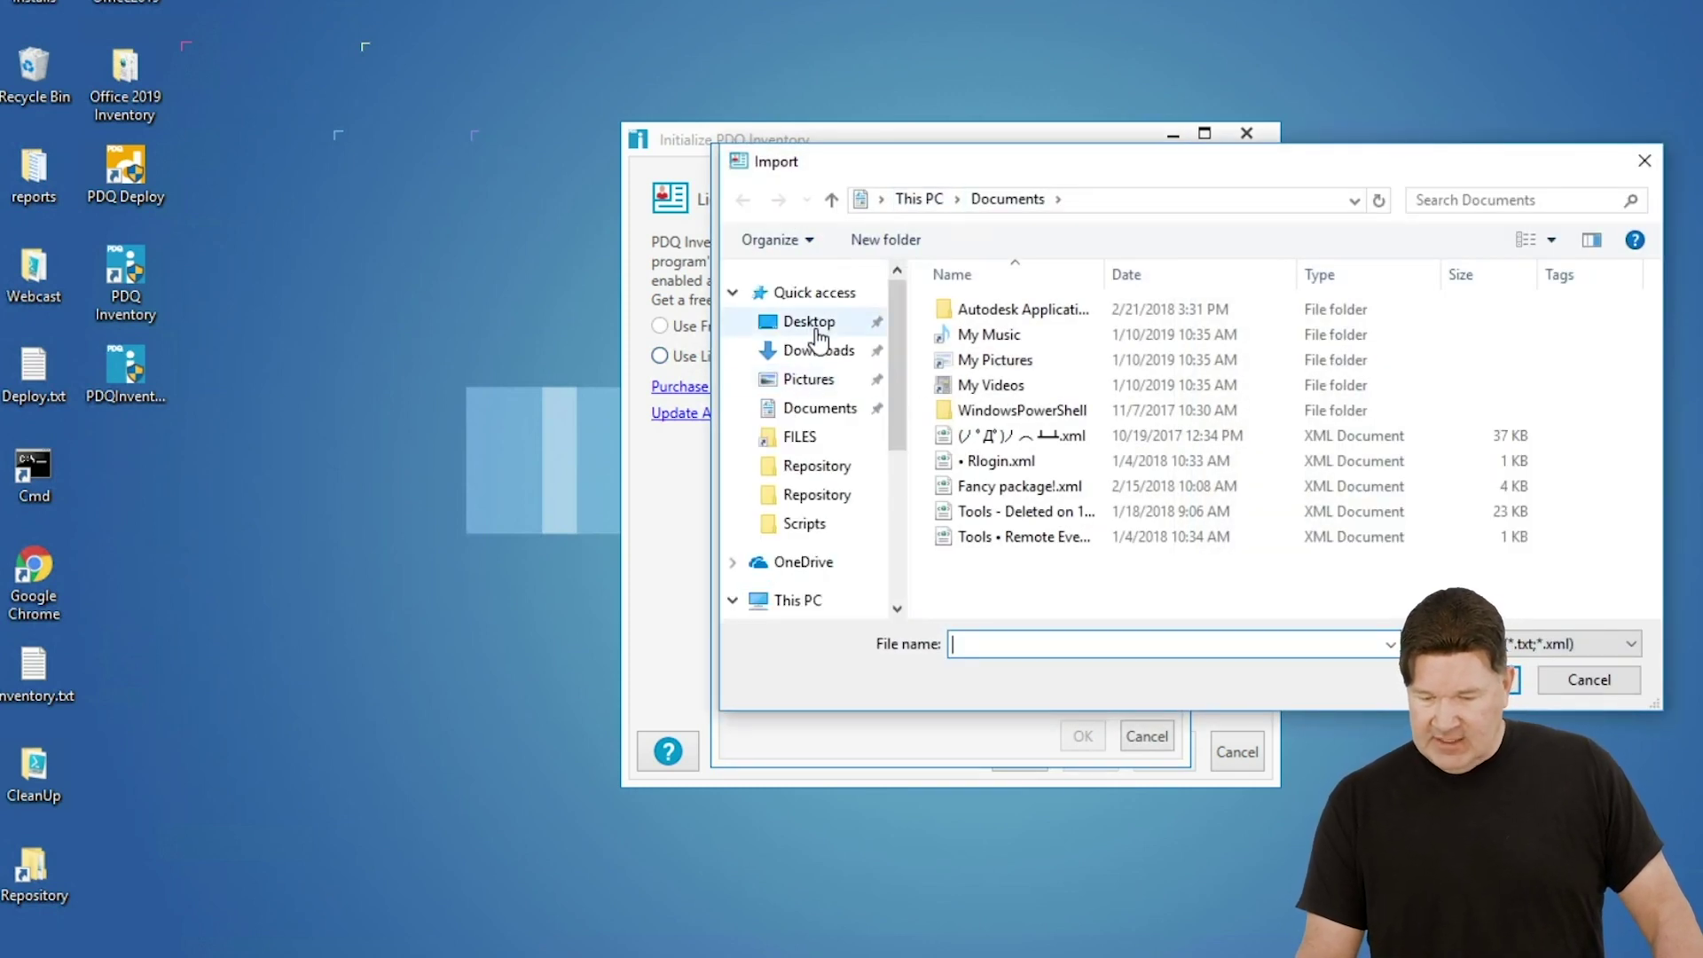
click(809, 323)
click(975, 486)
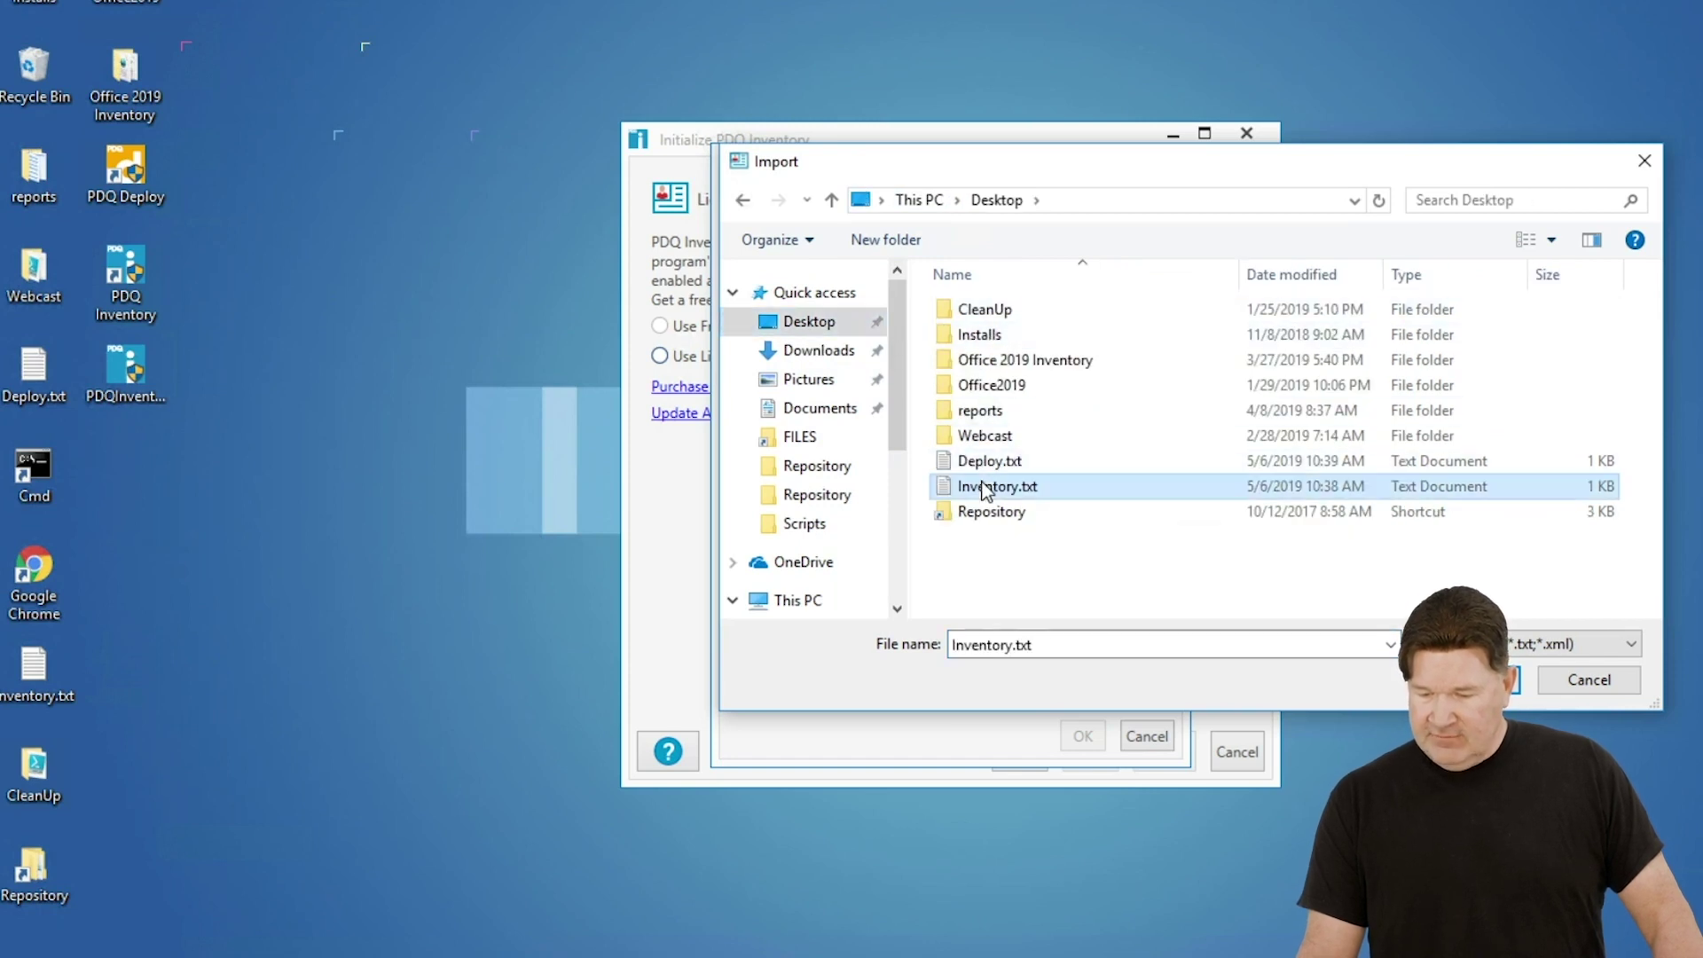
key(Return)
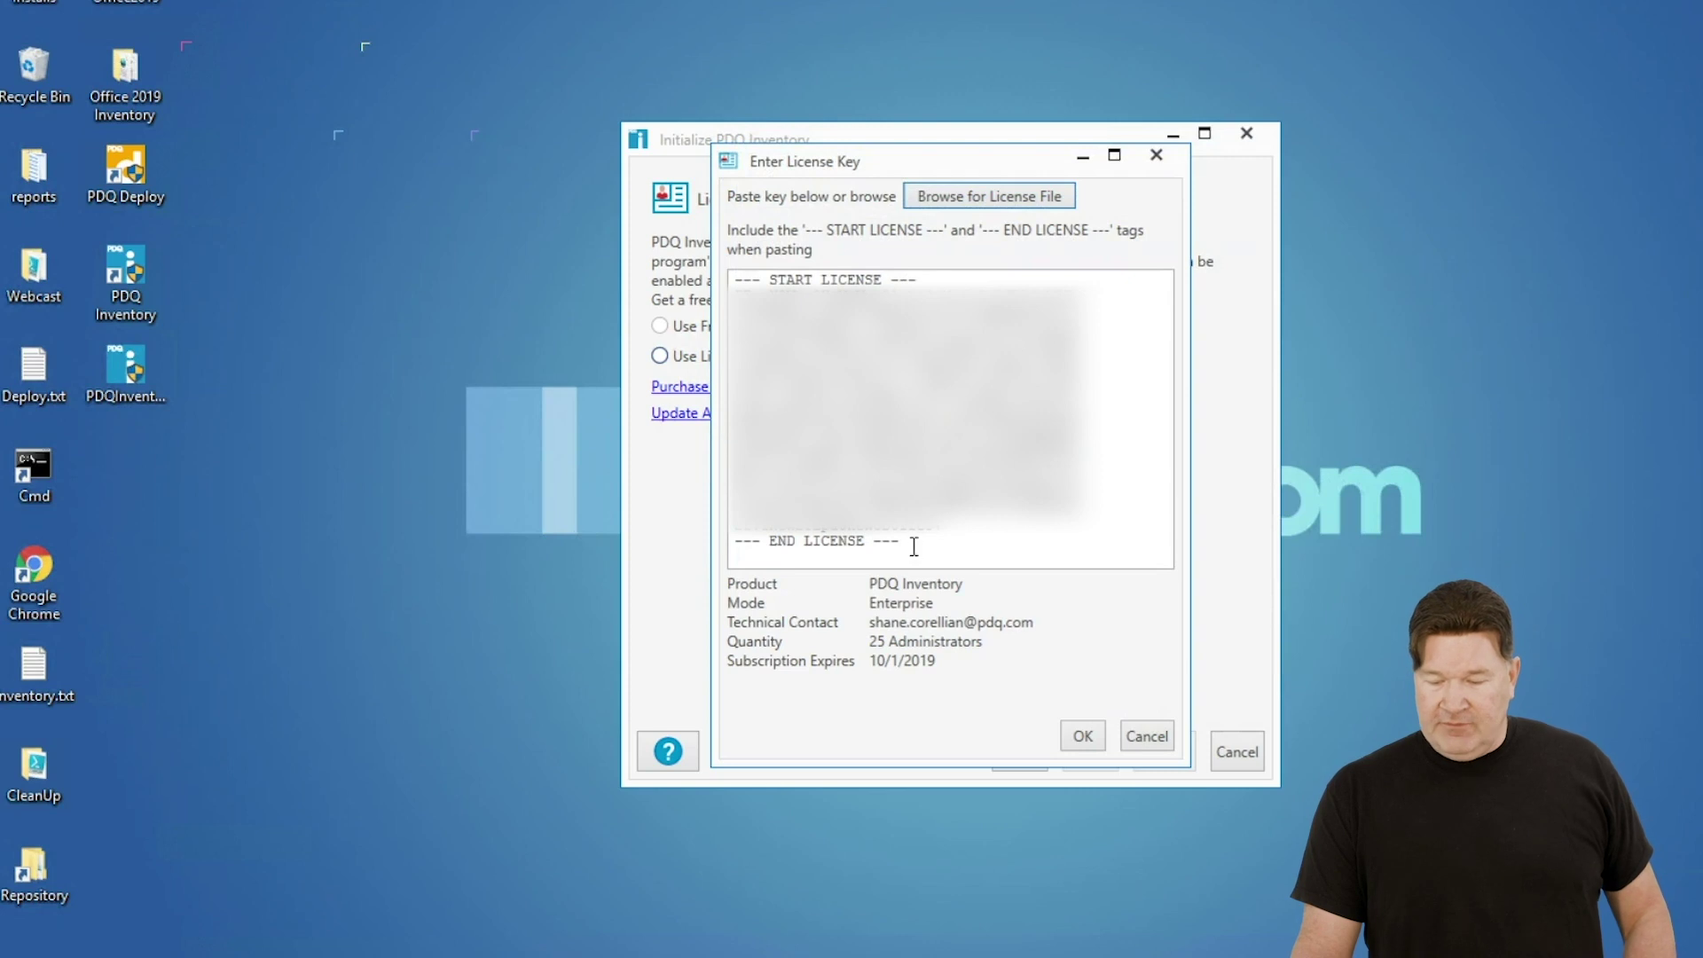
drag(913, 543, 731, 282)
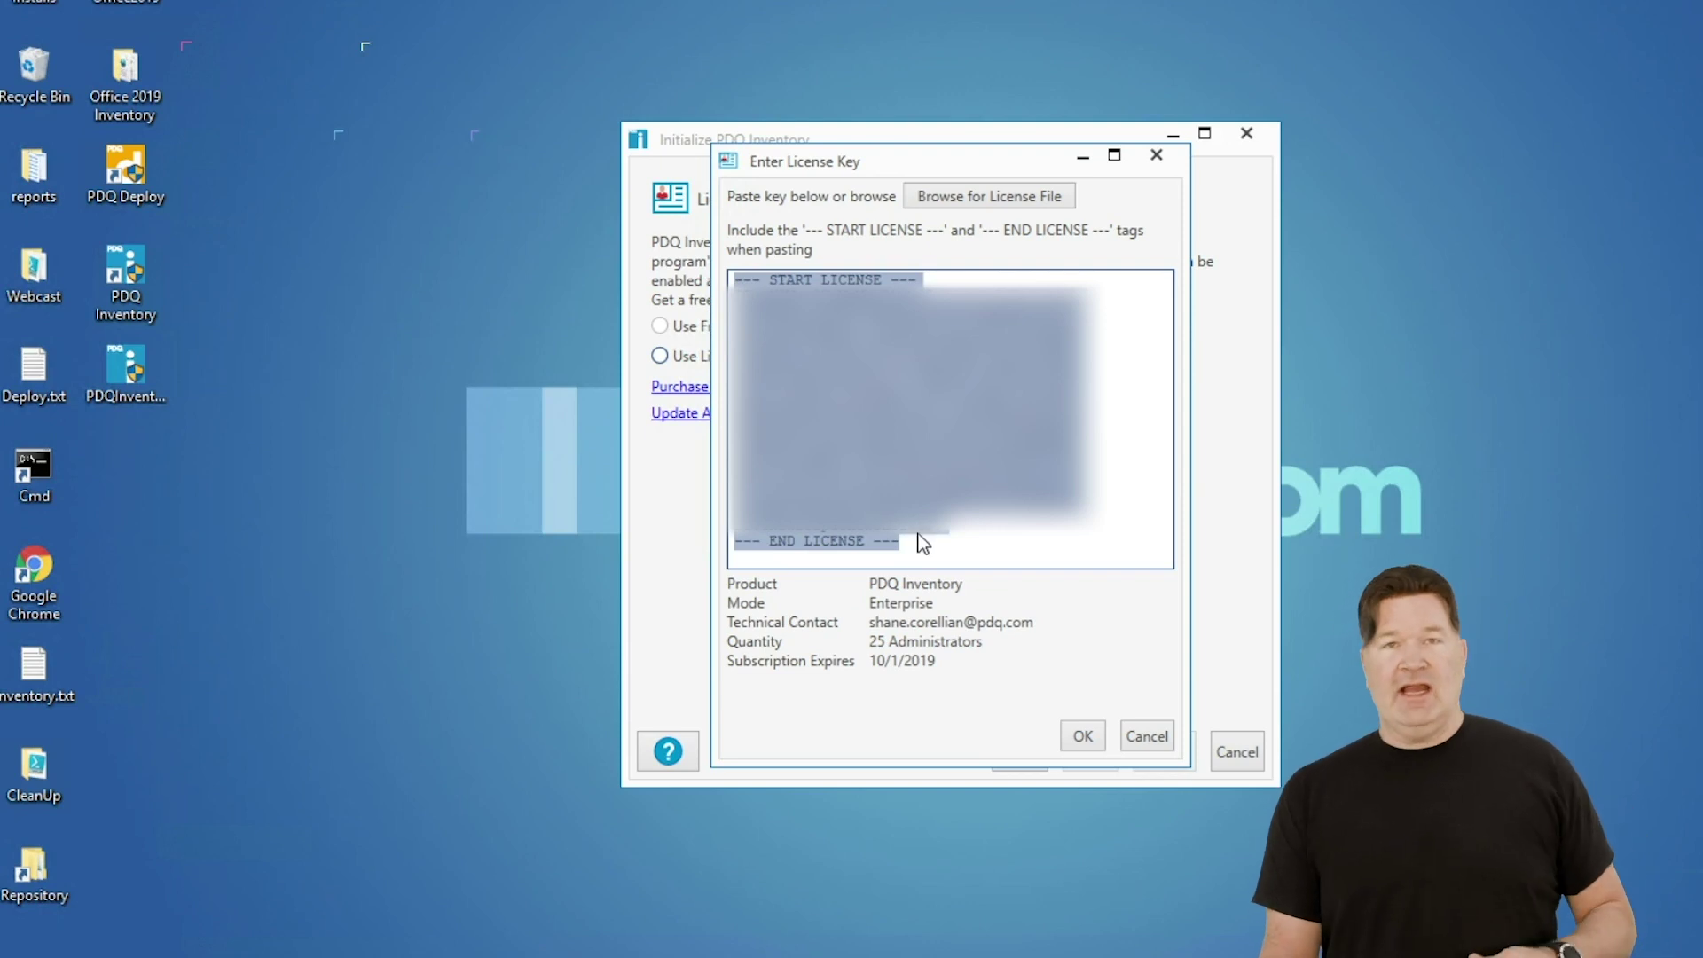
click(1092, 740)
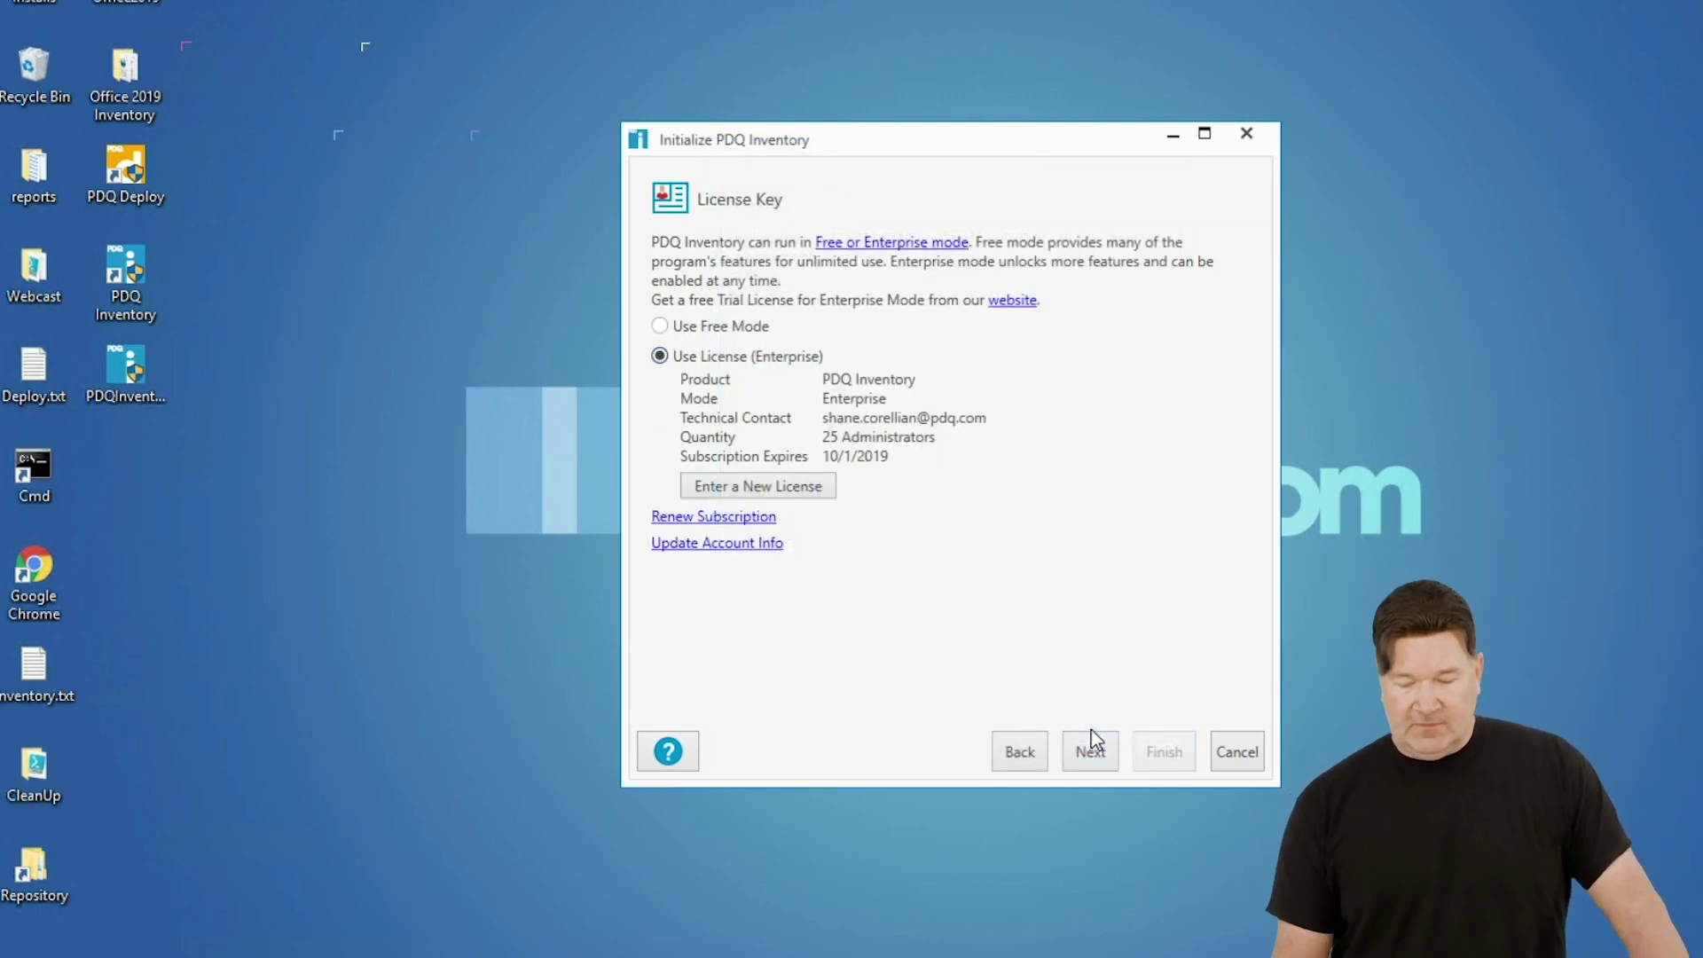
click(1102, 752)
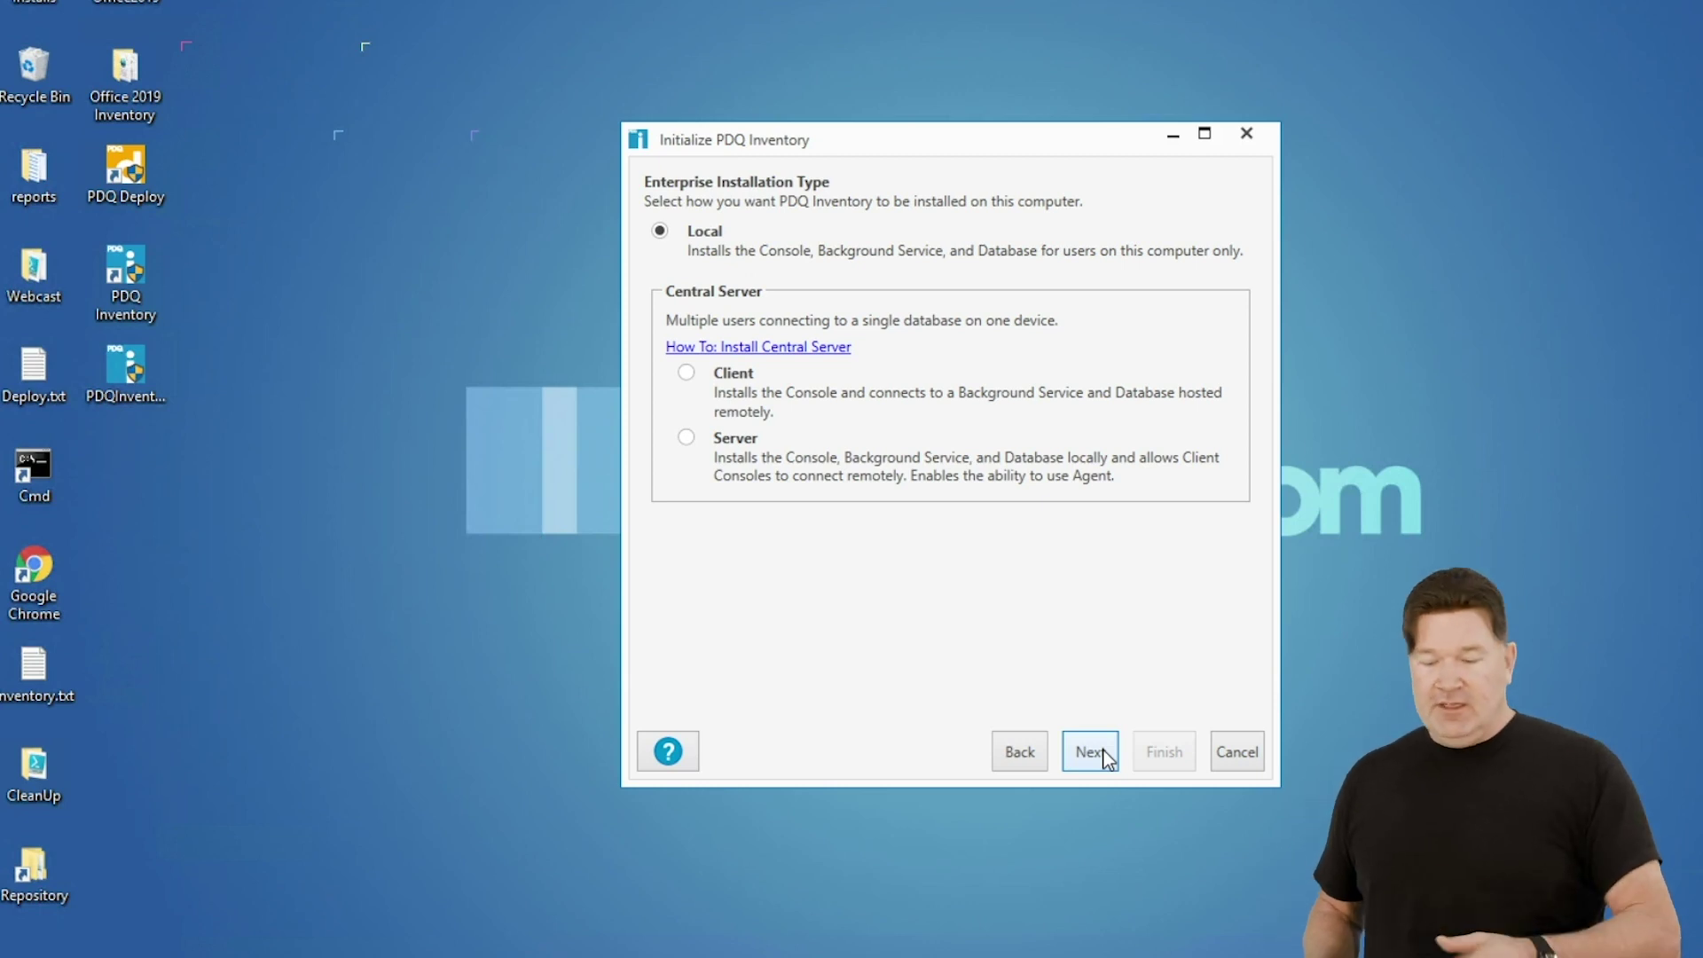
- Keep the Local installation type, enter the WEB.PDQ.COM administrator password, and finish initialization
click(1090, 752)
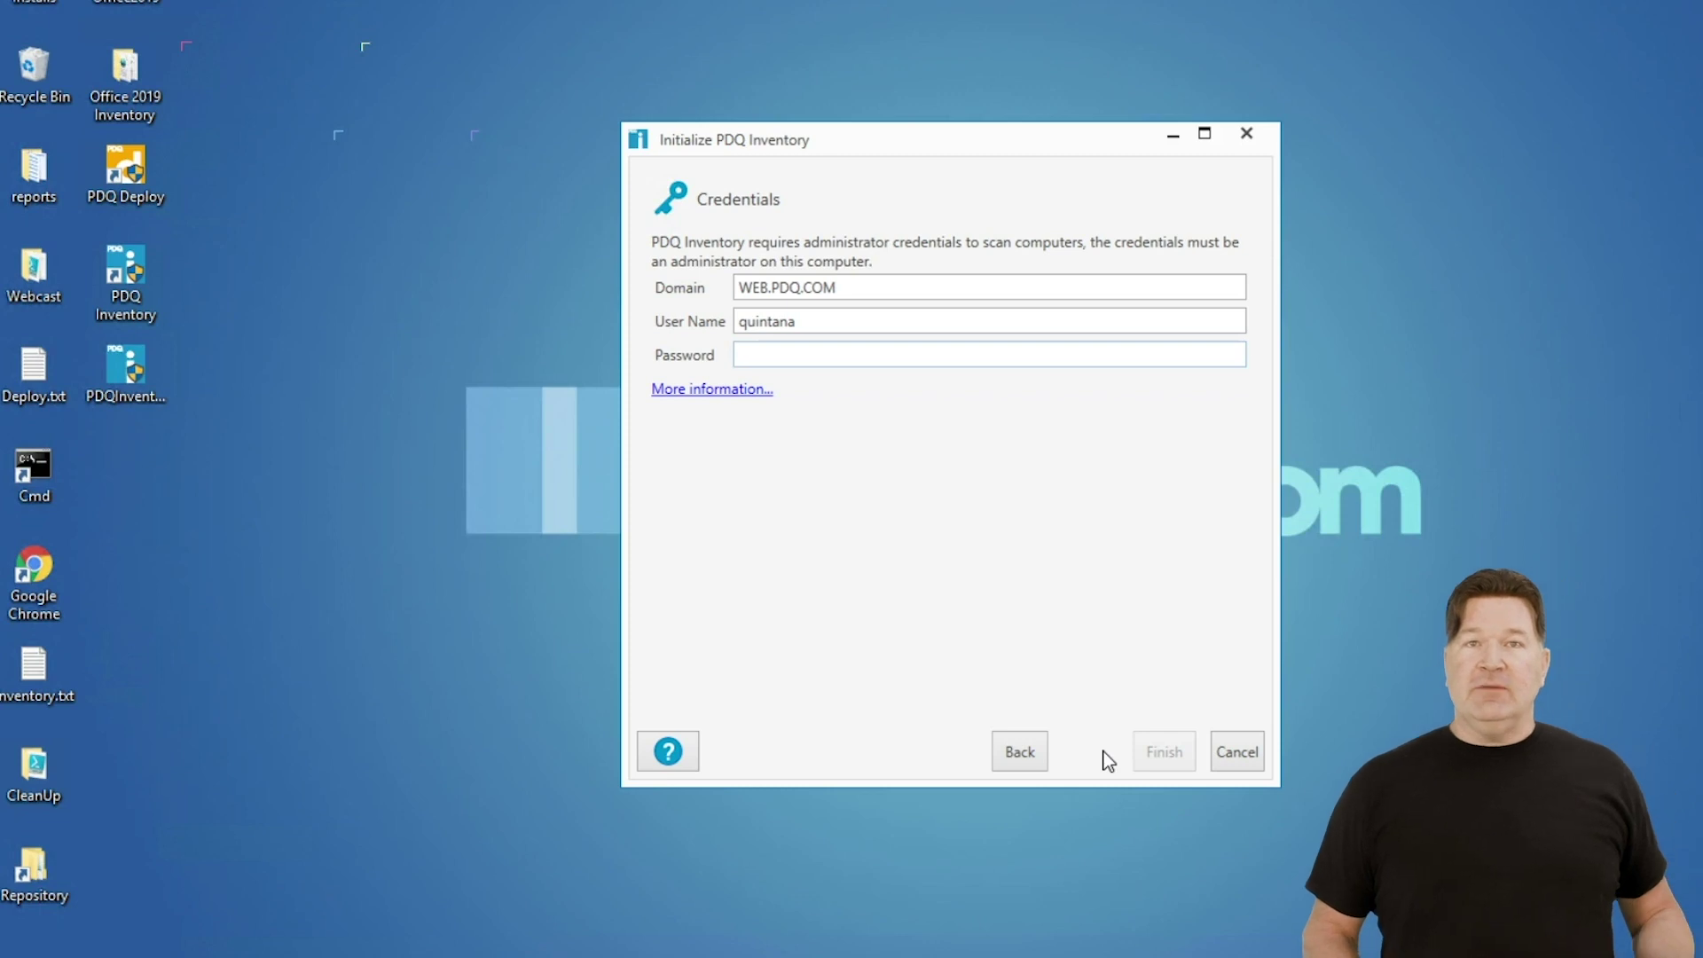
key(ctrl+v)
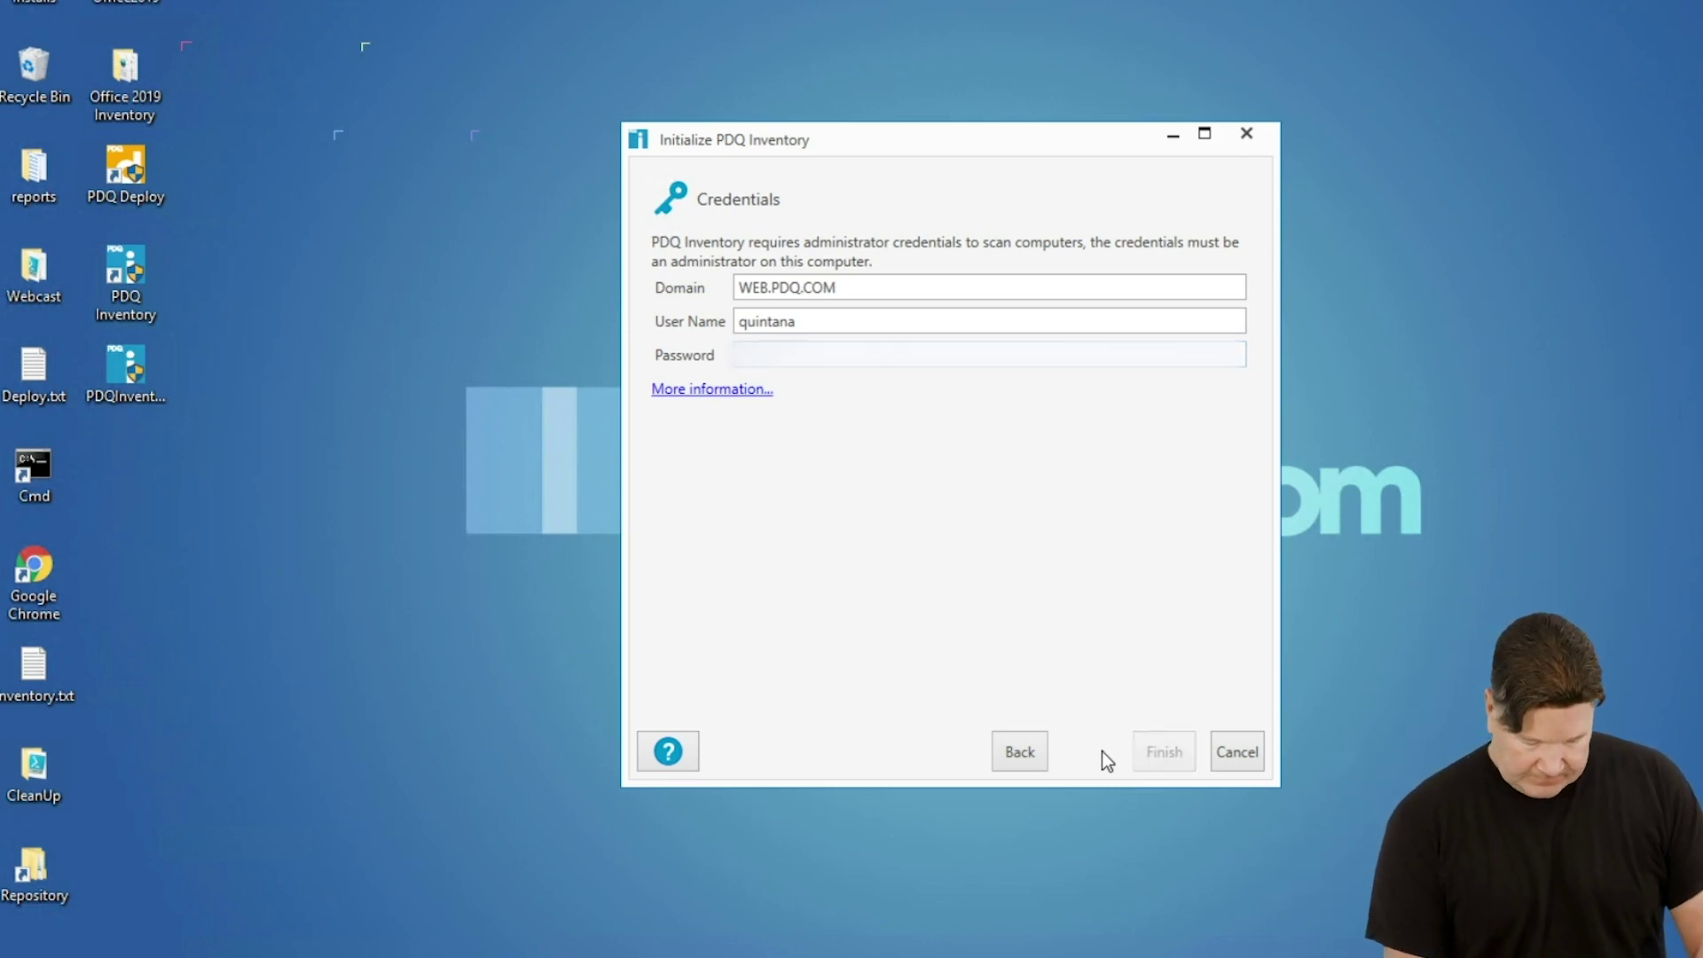
text(****)
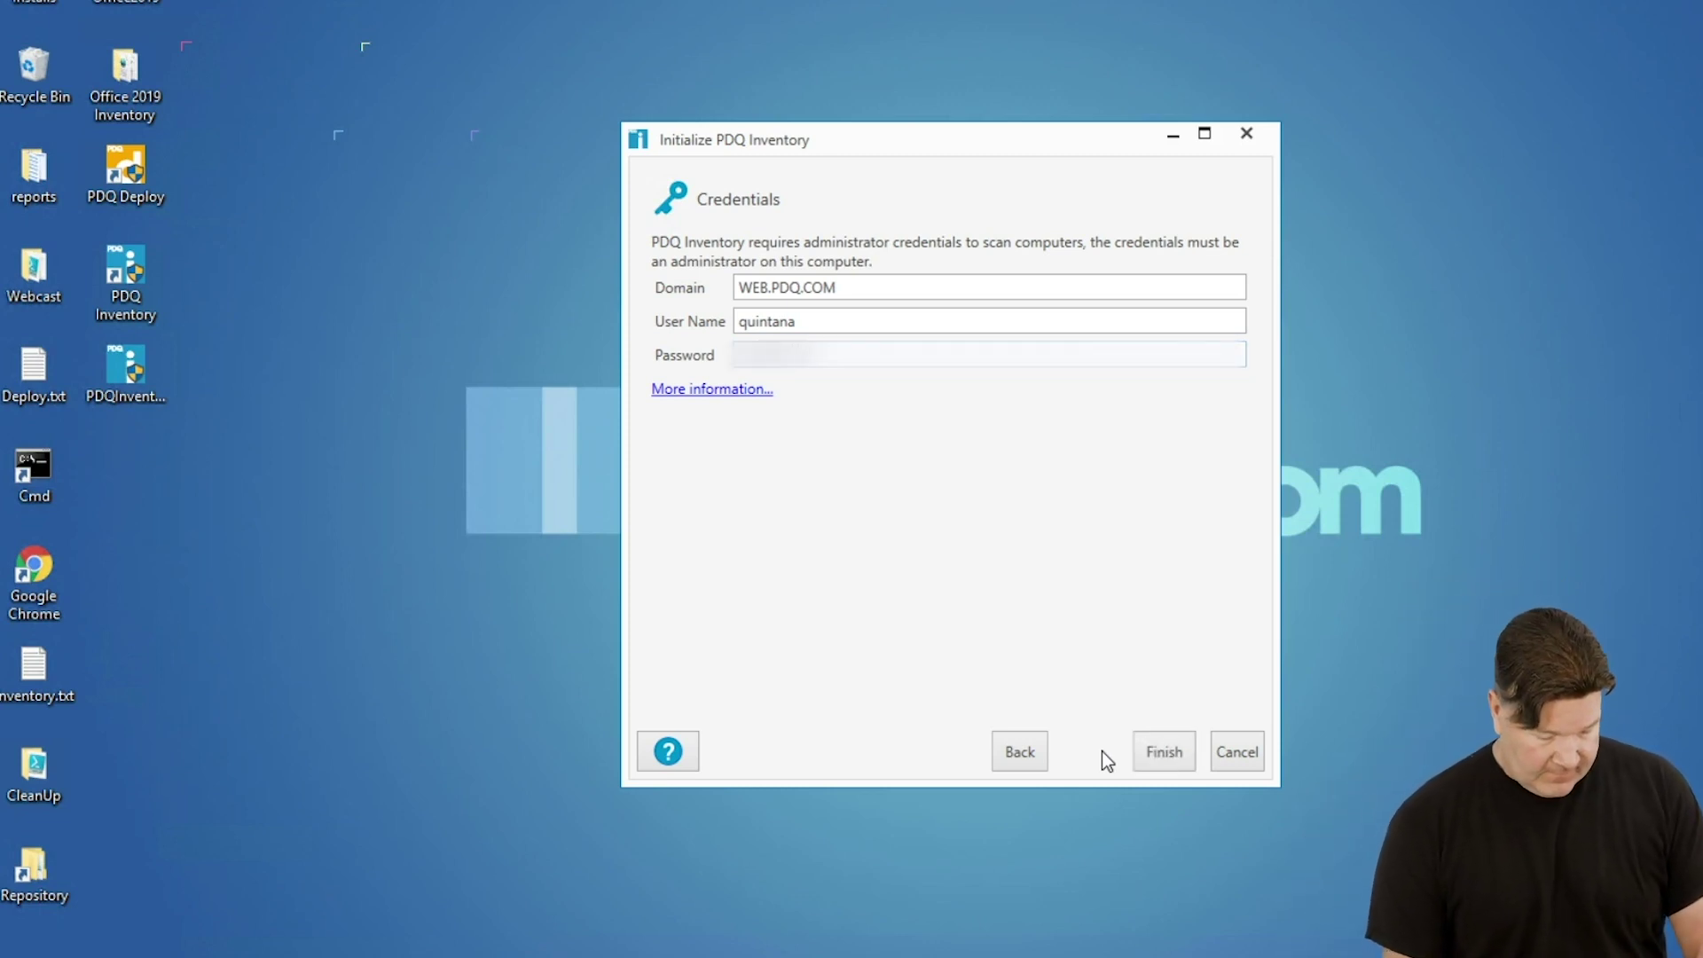
key(Return)
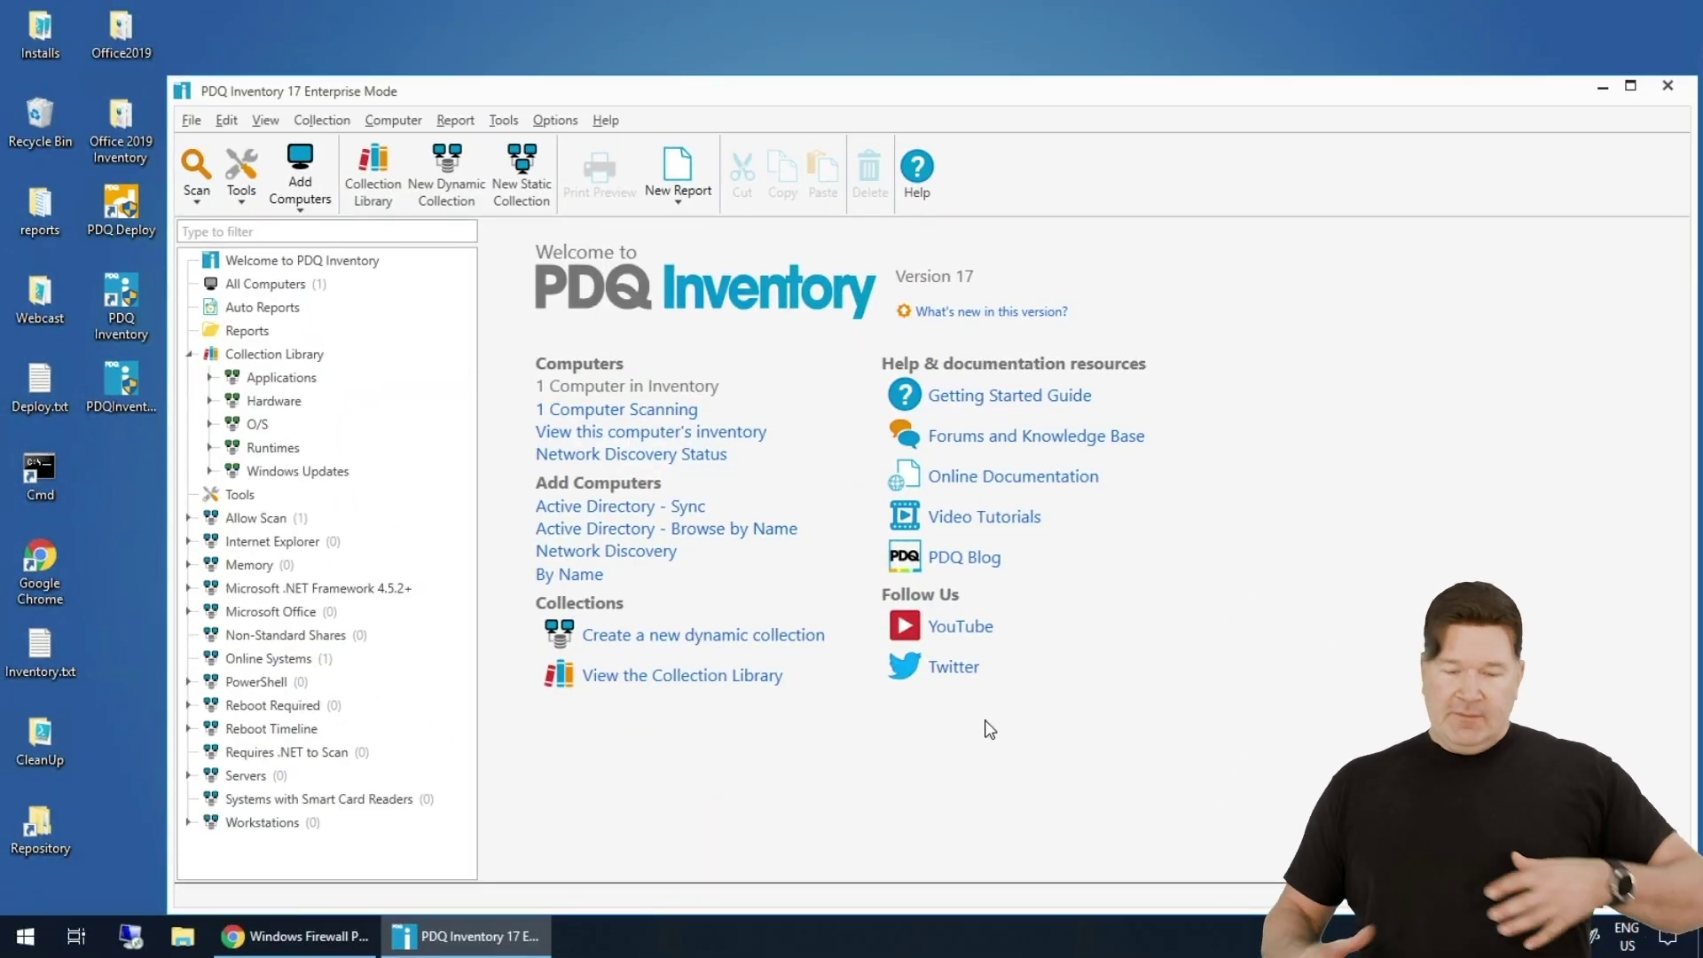
- Reposition the console window and show All Computers, listing the online computer GUINNESS
drag(813, 94, 747, 69)
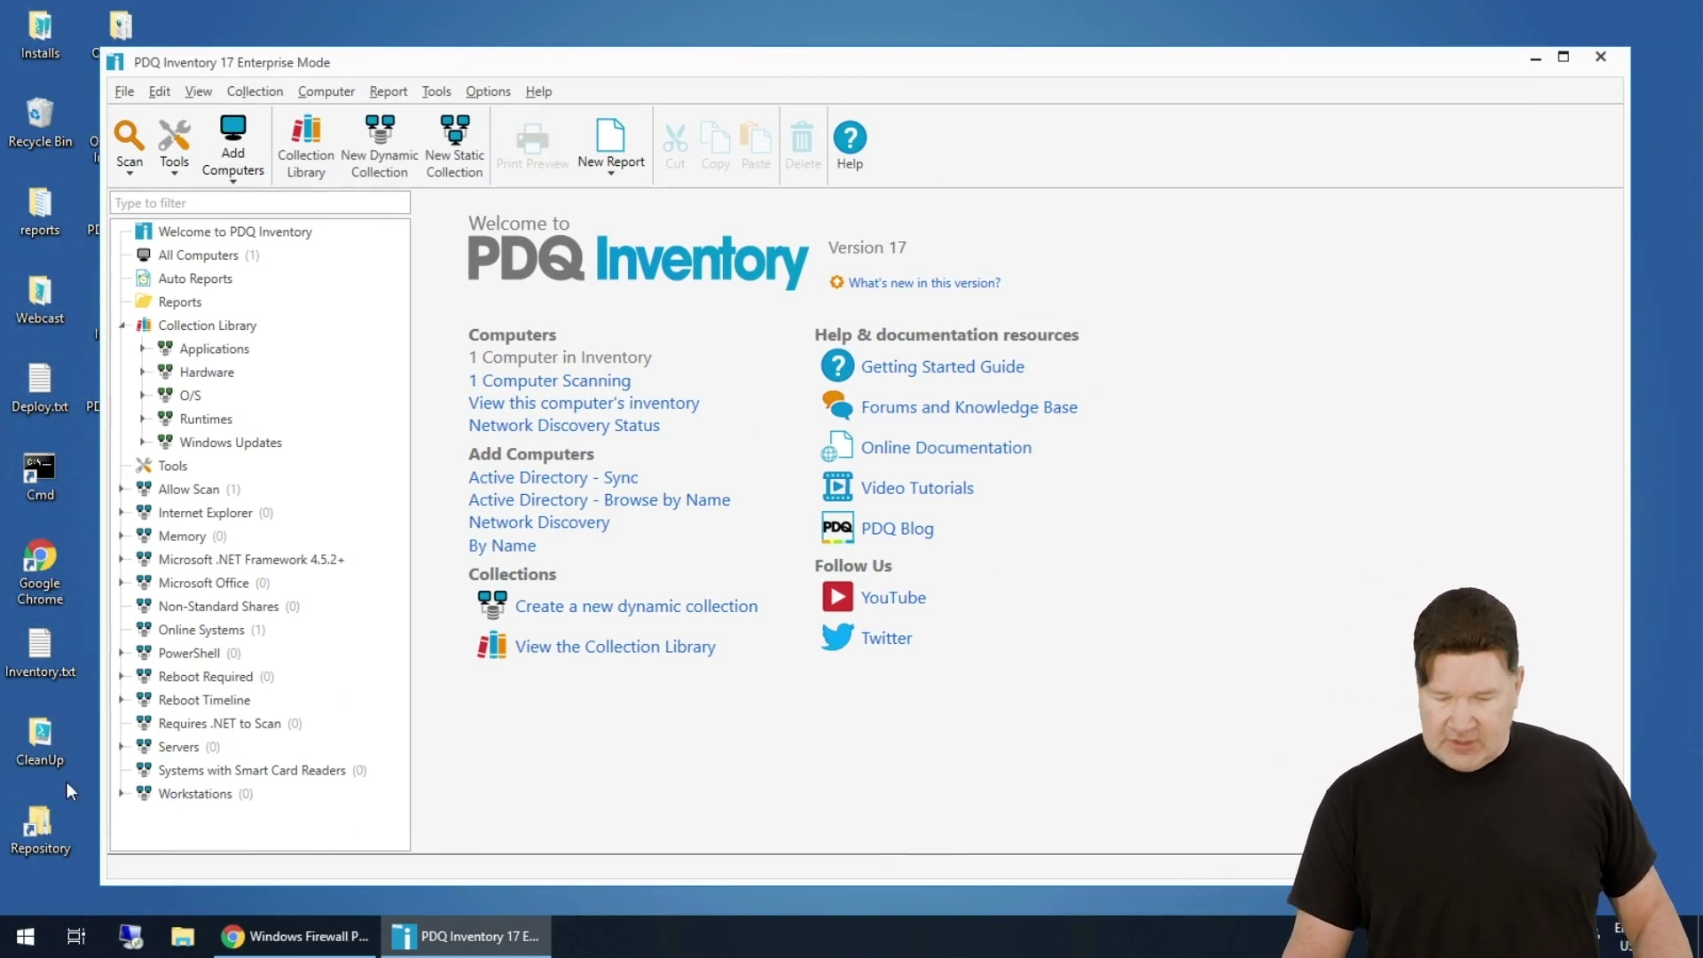
click(211, 256)
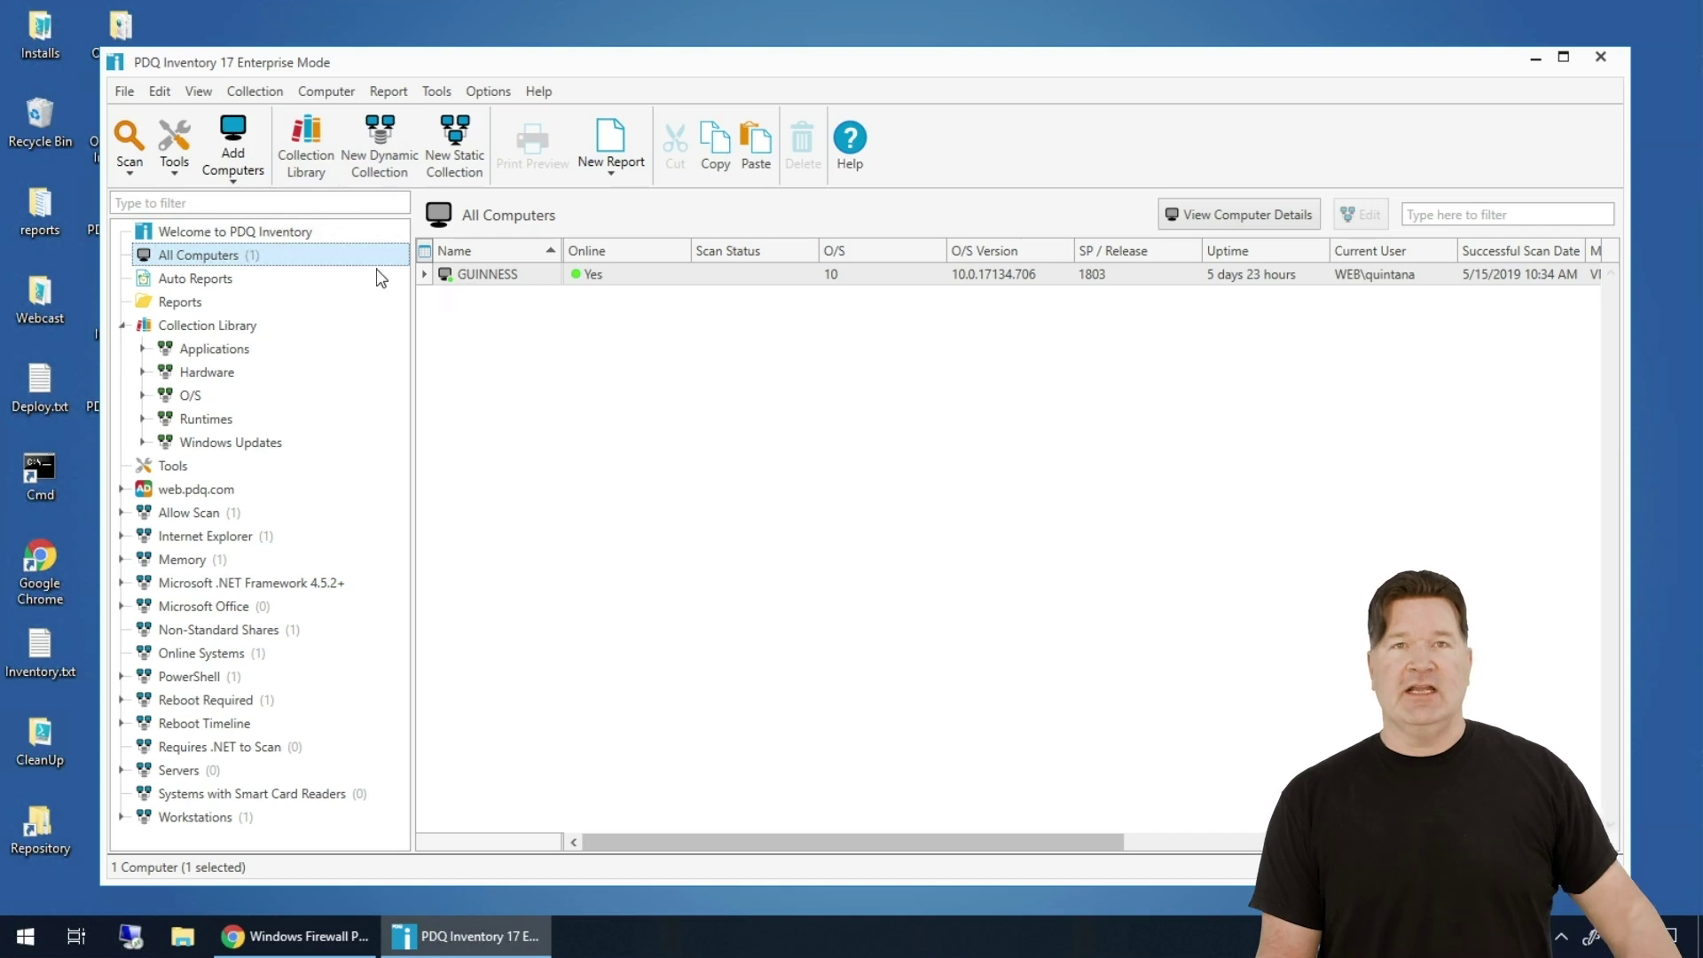
- Open Add Computers > Active Directory - Sync preferences and set Delete Mode to Full Sync
click(346, 98)
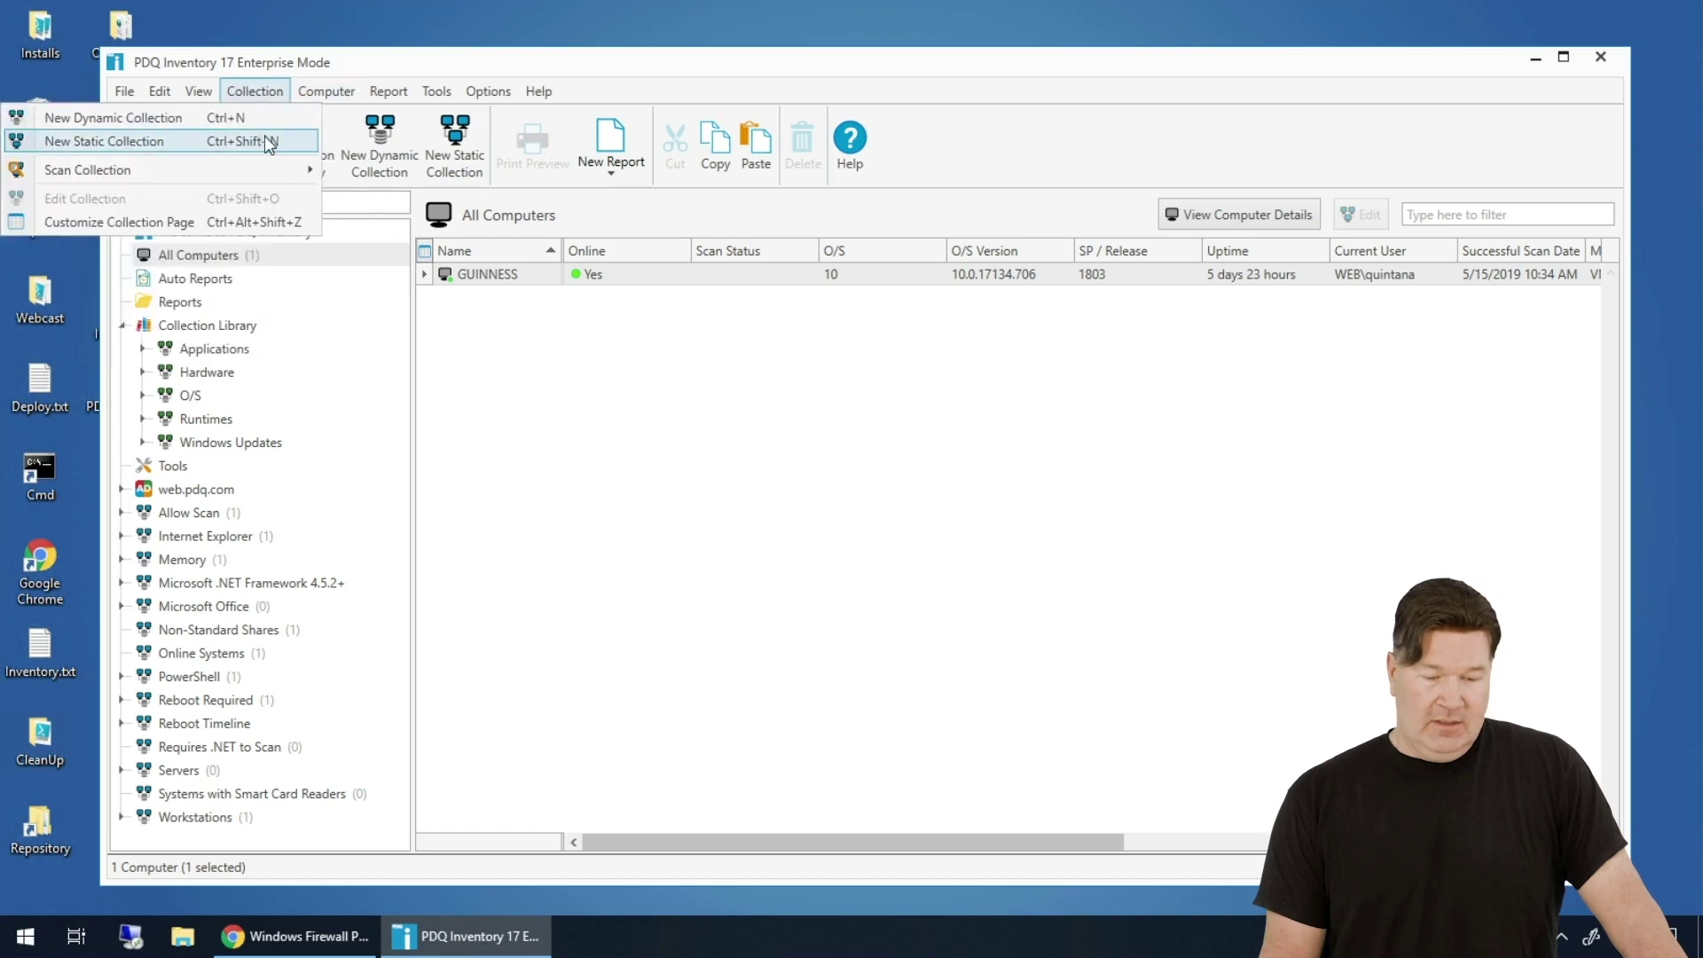
mouse_move(327, 90)
mouse_move(317, 145)
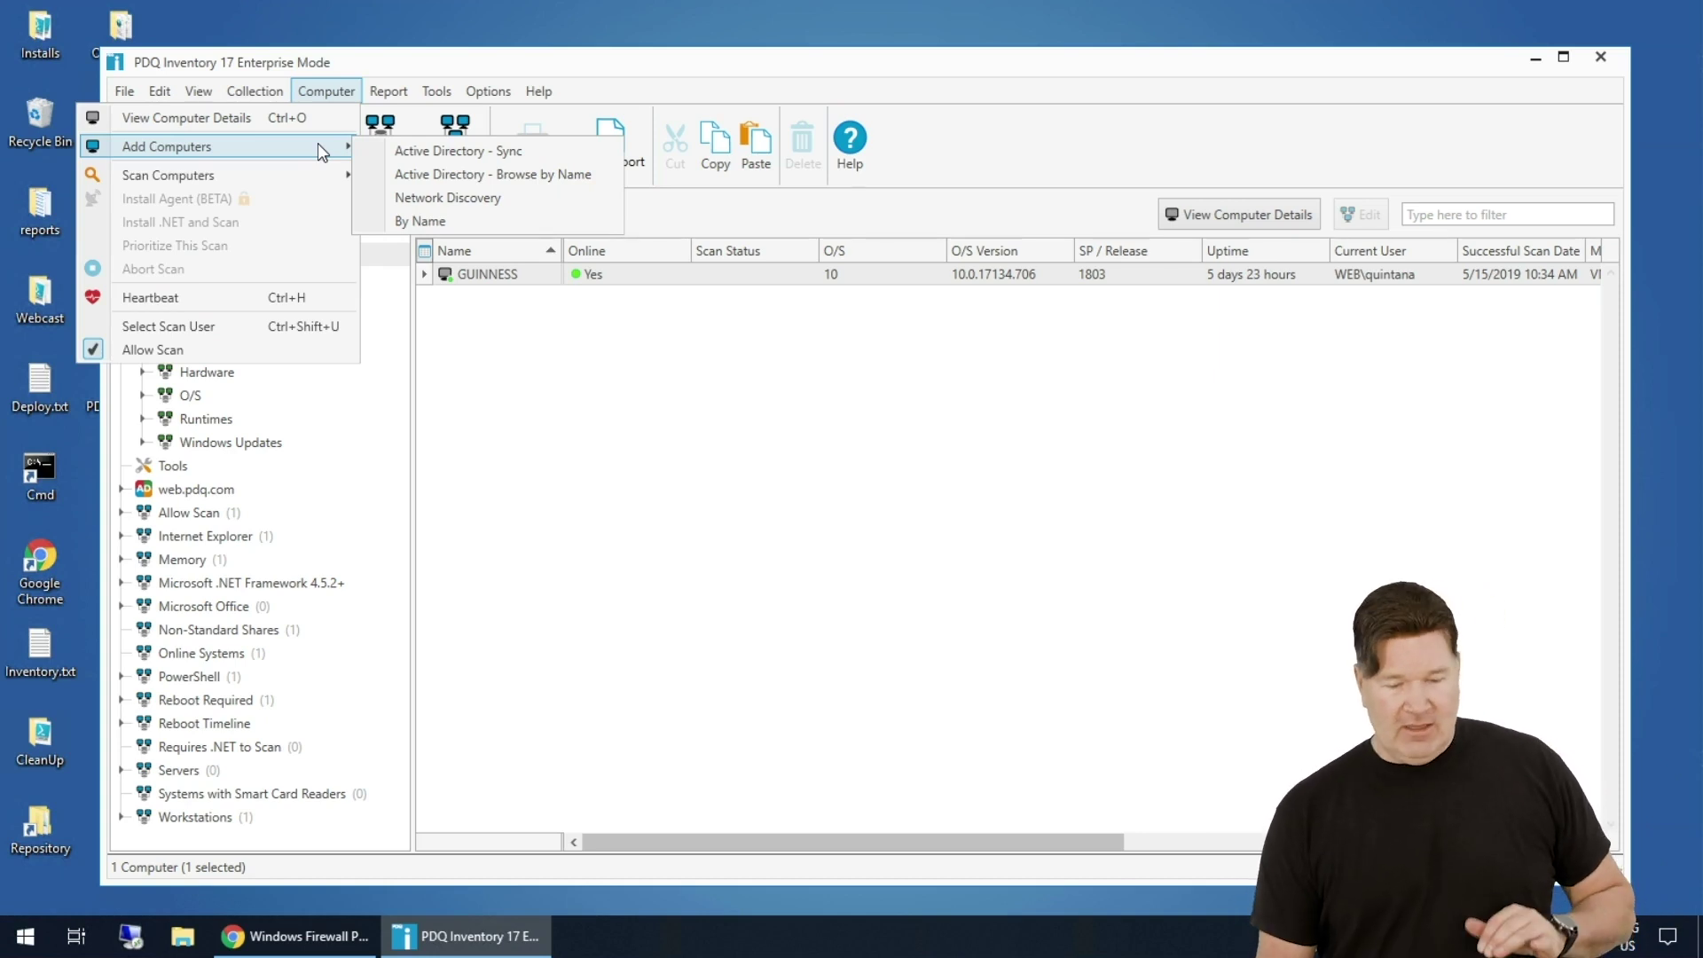
click(407, 151)
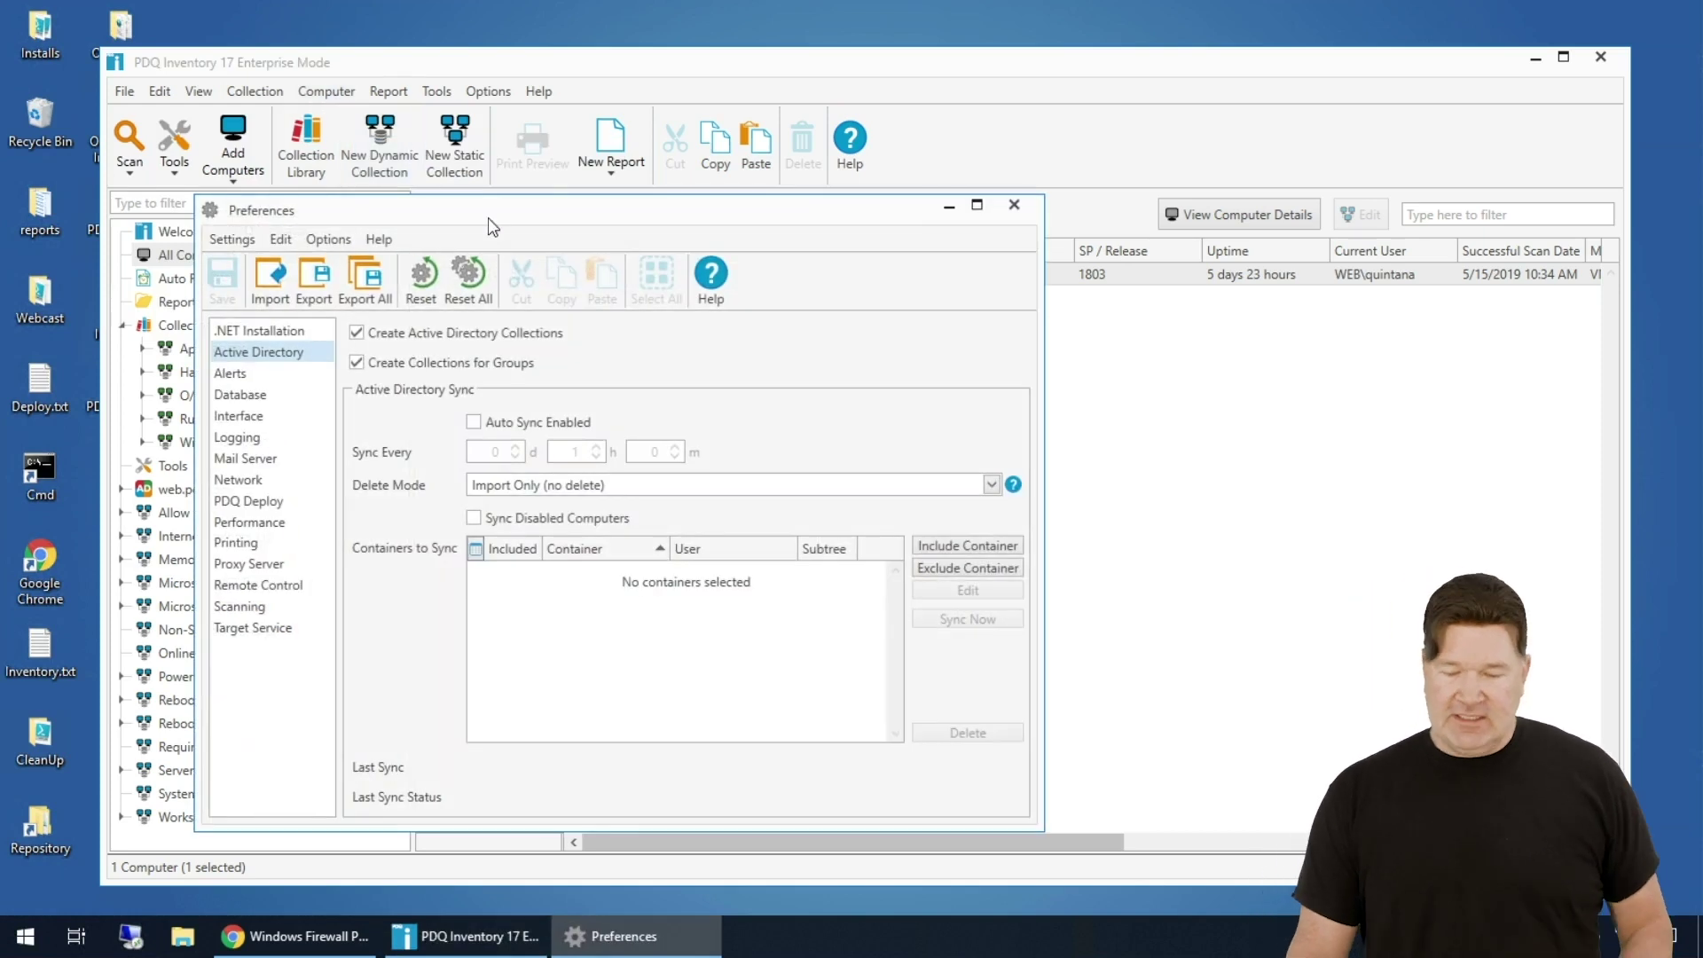
drag(543, 211, 559, 177)
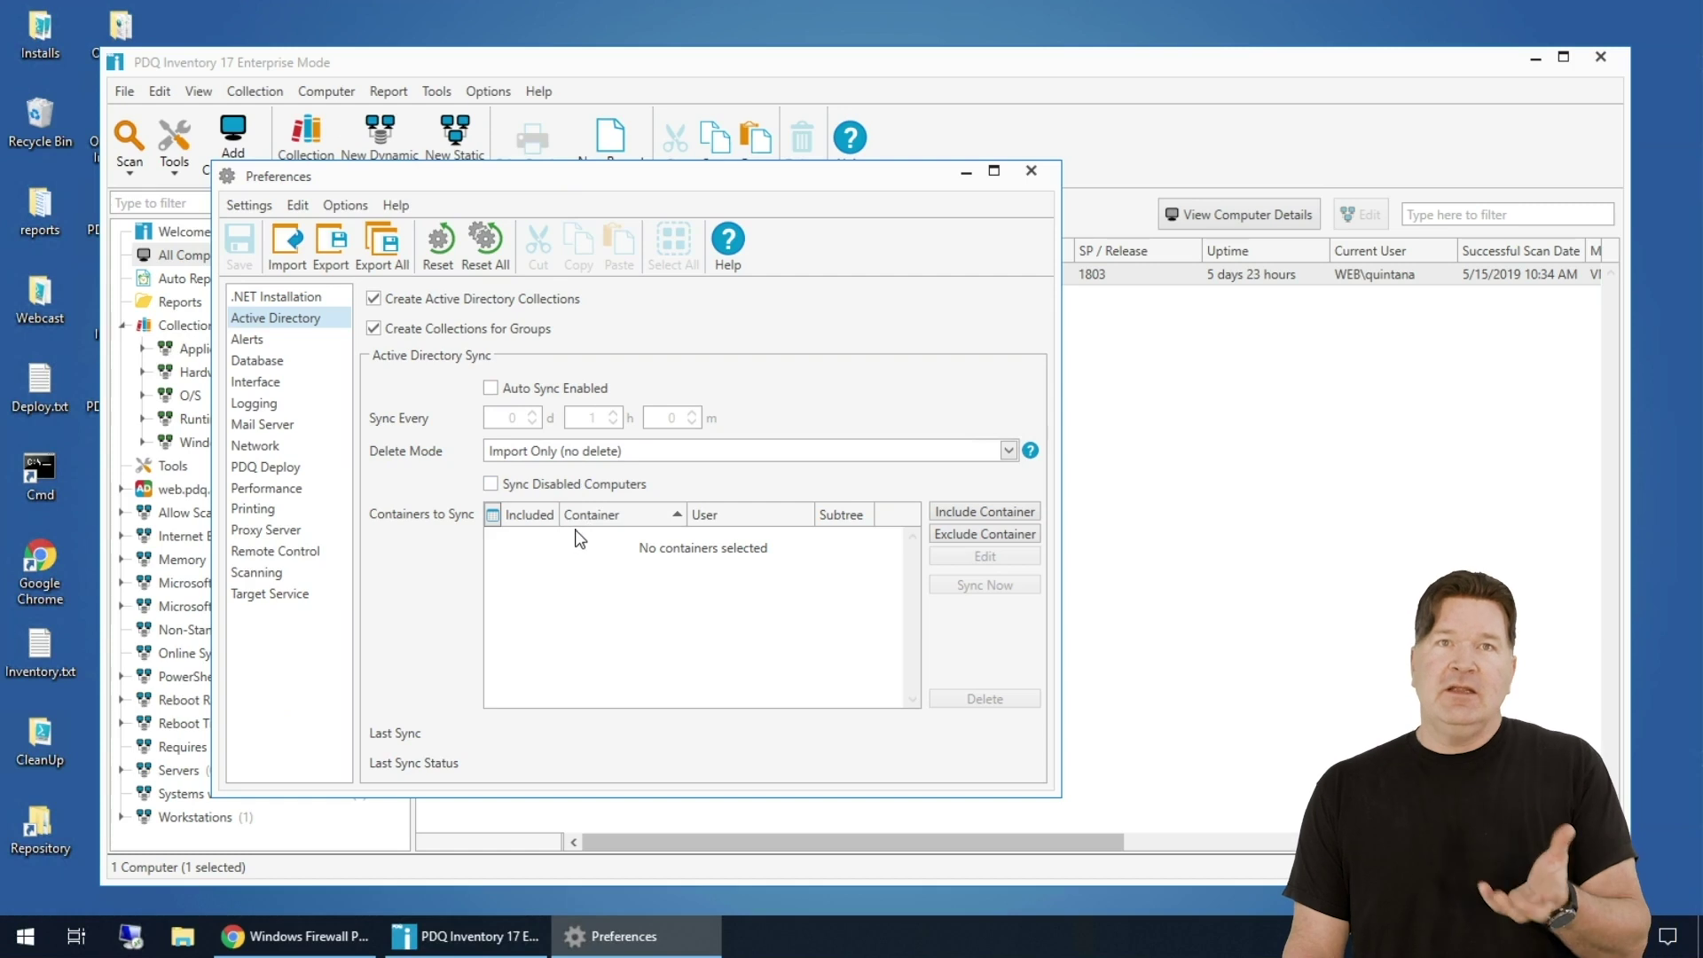
click(591, 453)
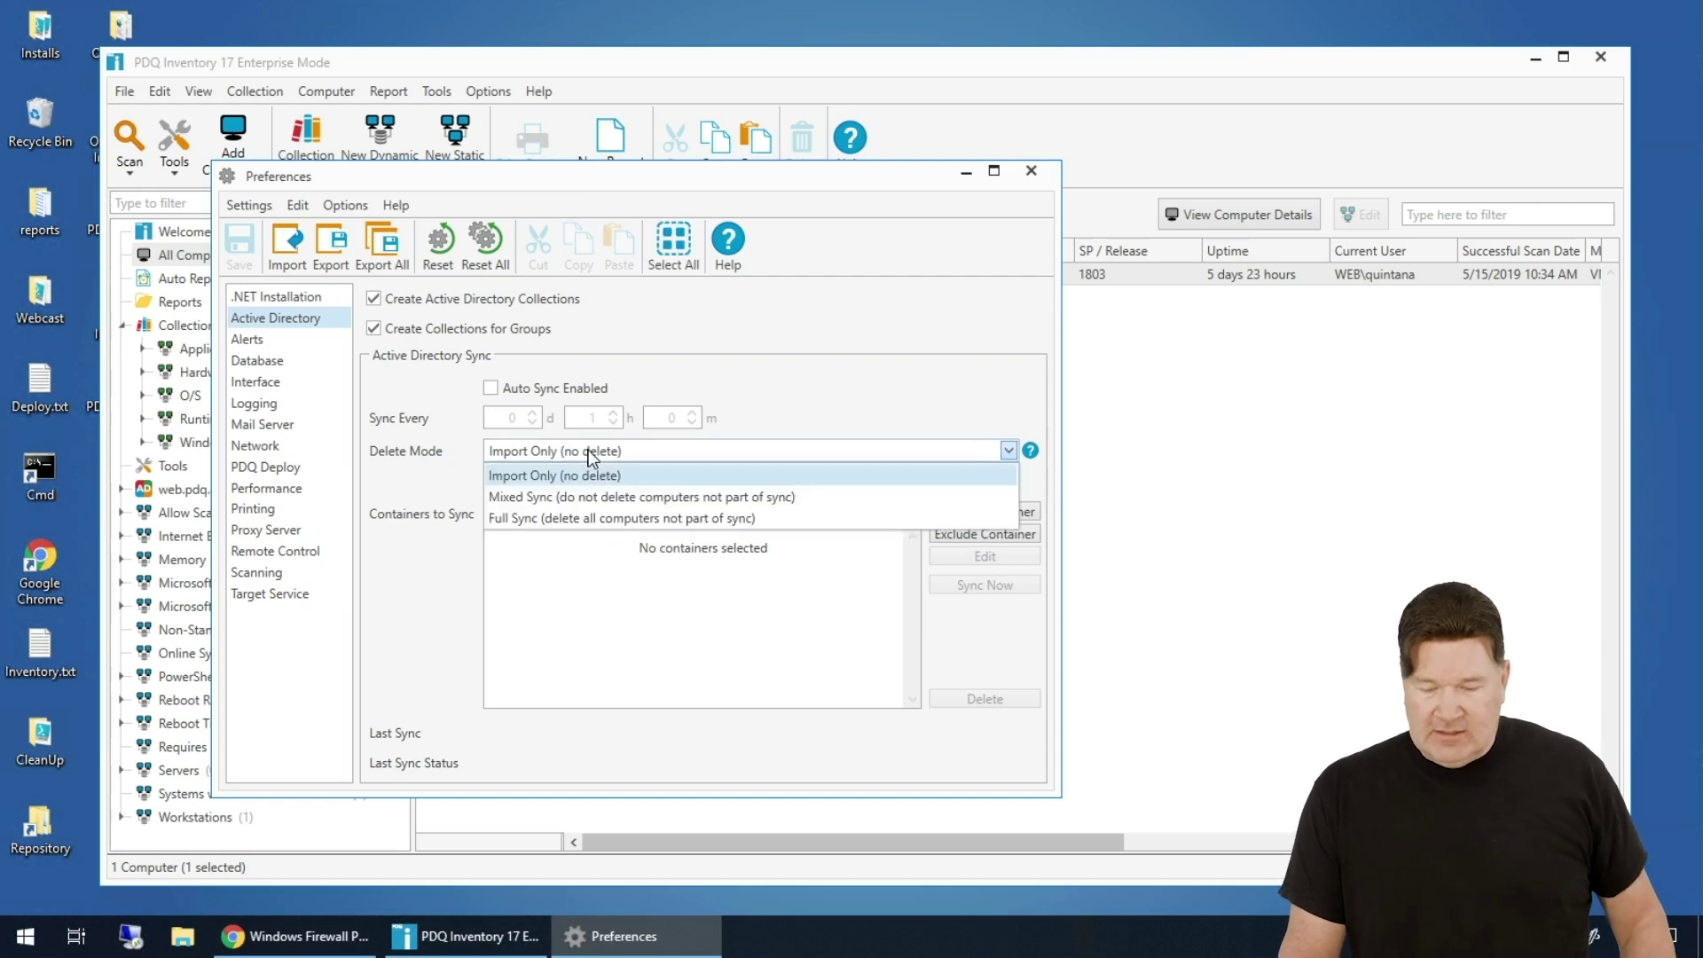
click(577, 518)
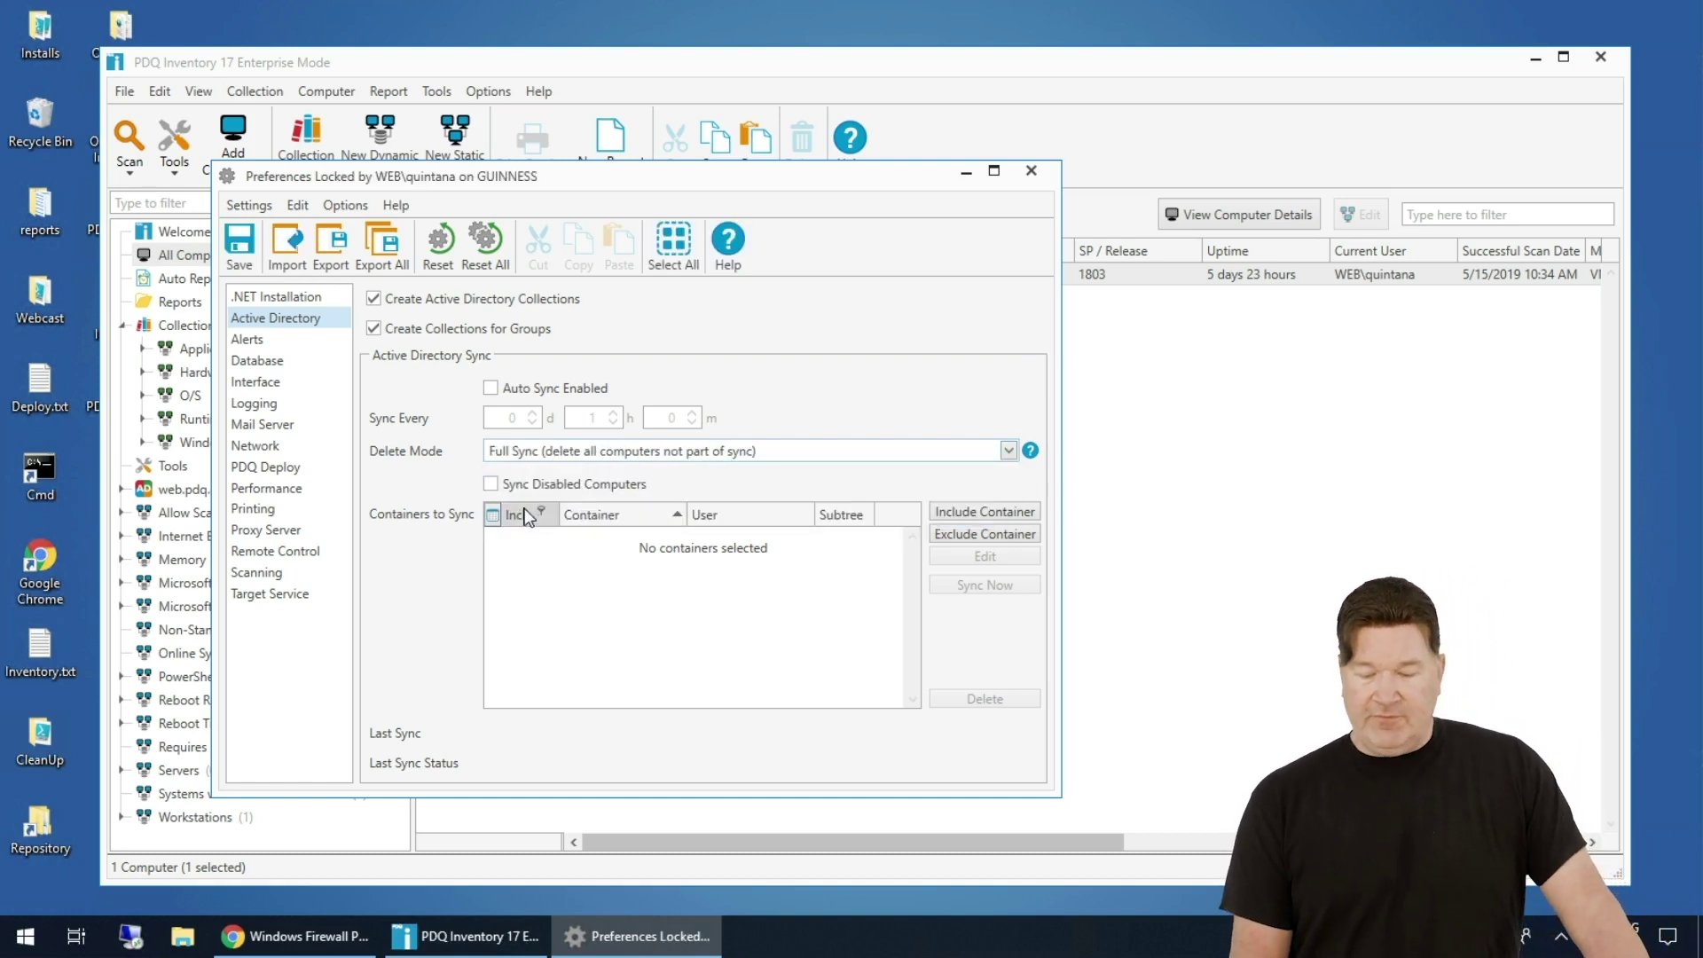
- Add the WEB.PDQ.COM domain root as a sync container and save the settings
click(984, 513)
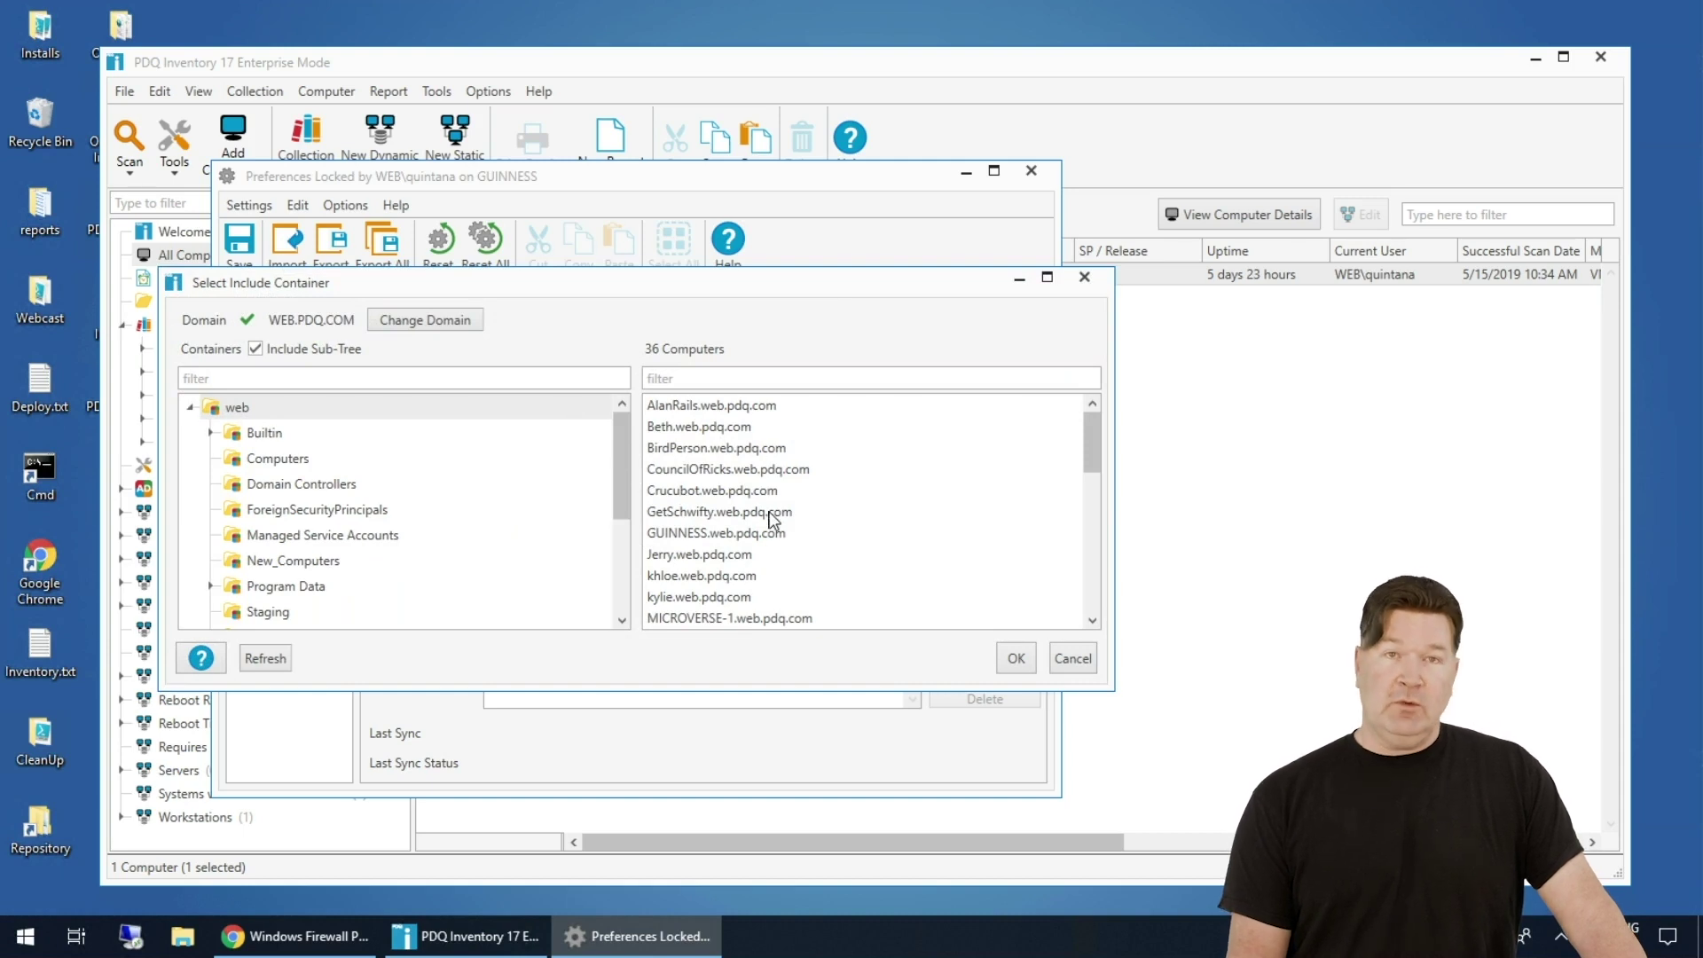
click(240, 412)
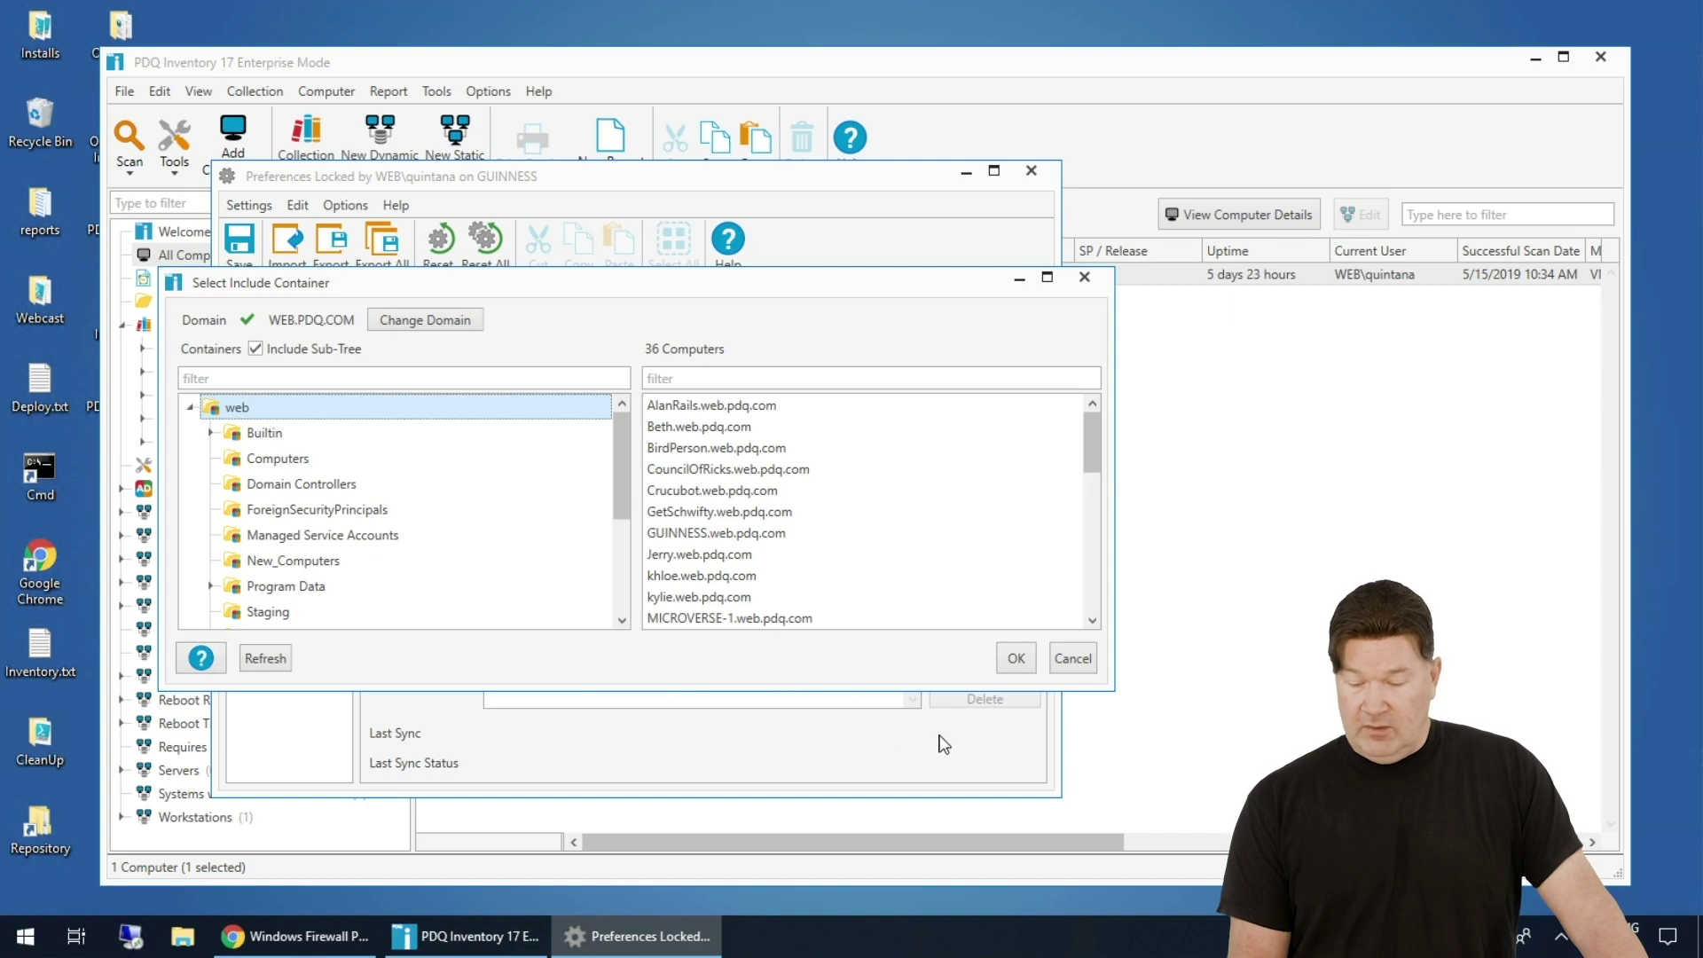
click(1016, 658)
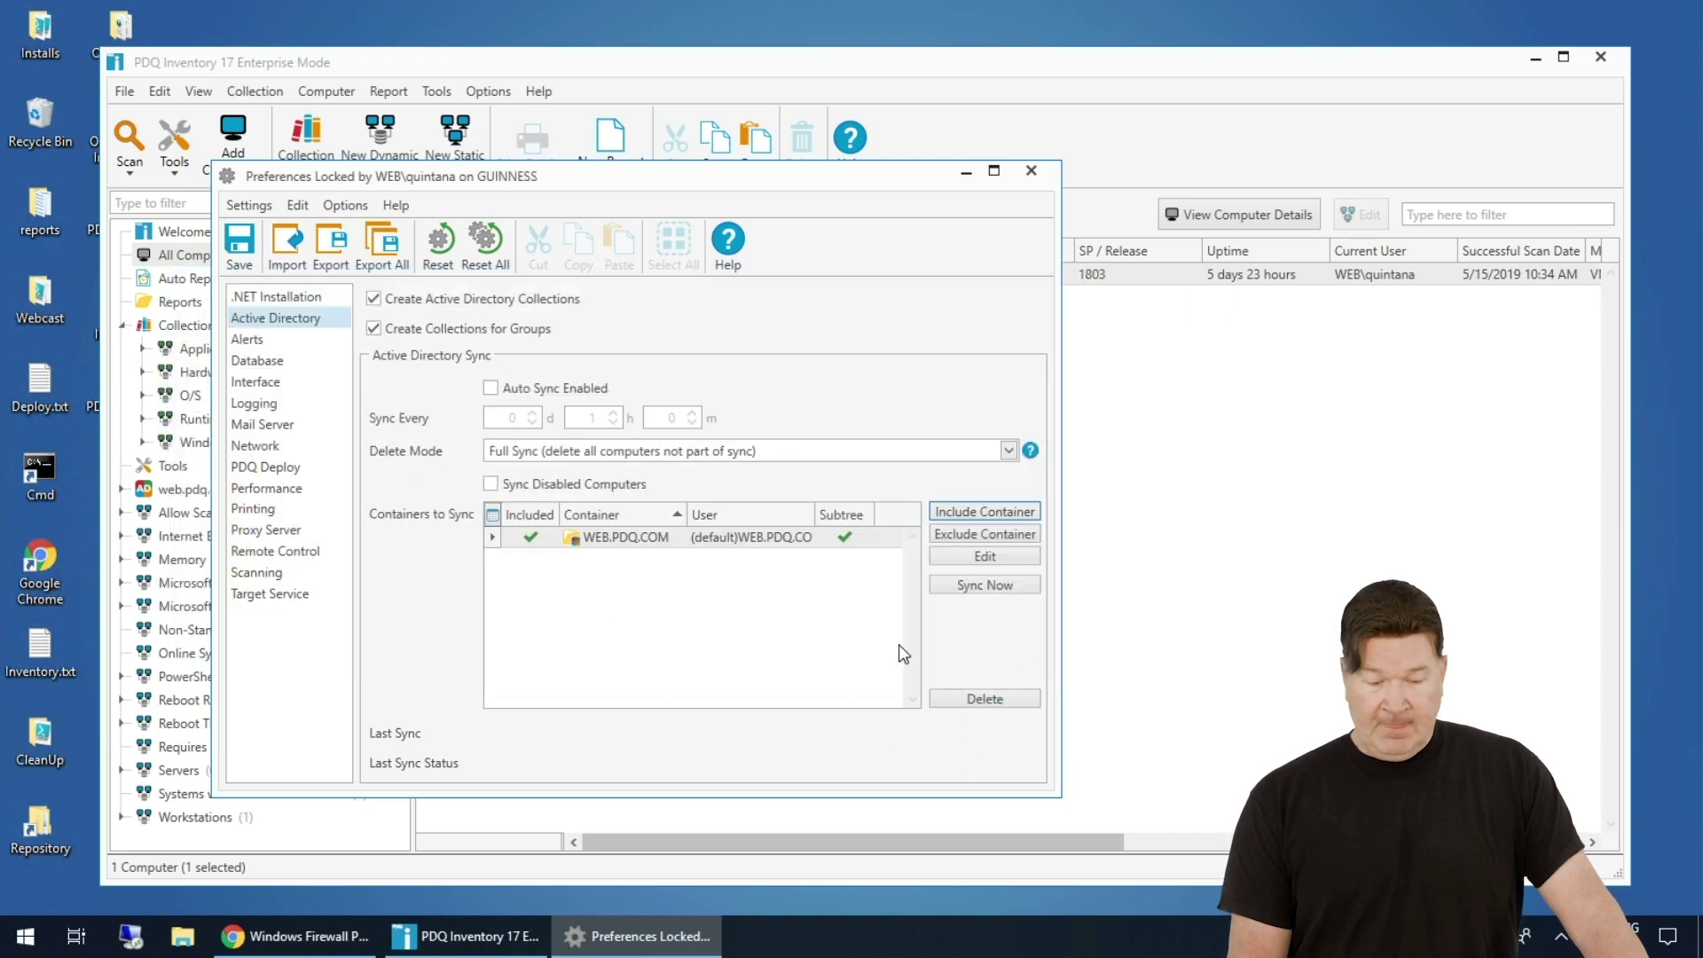
click(969, 587)
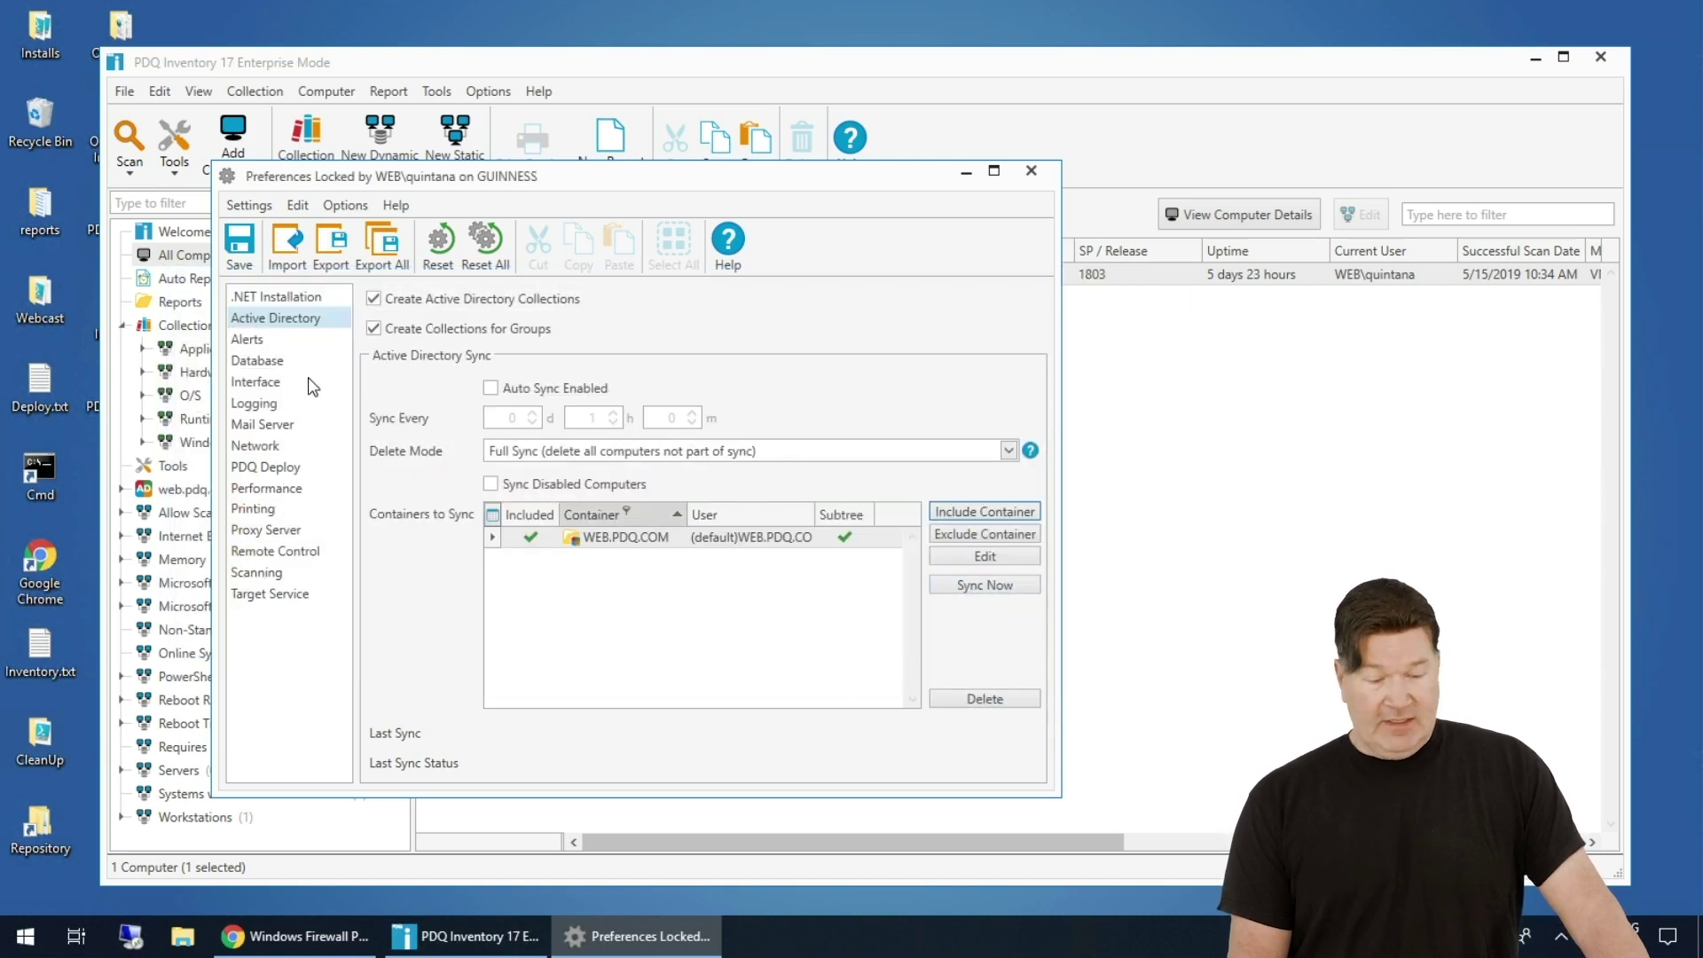
- Sync computers from Active Directory, close Preferences, and select GUINNESS
click(997, 586)
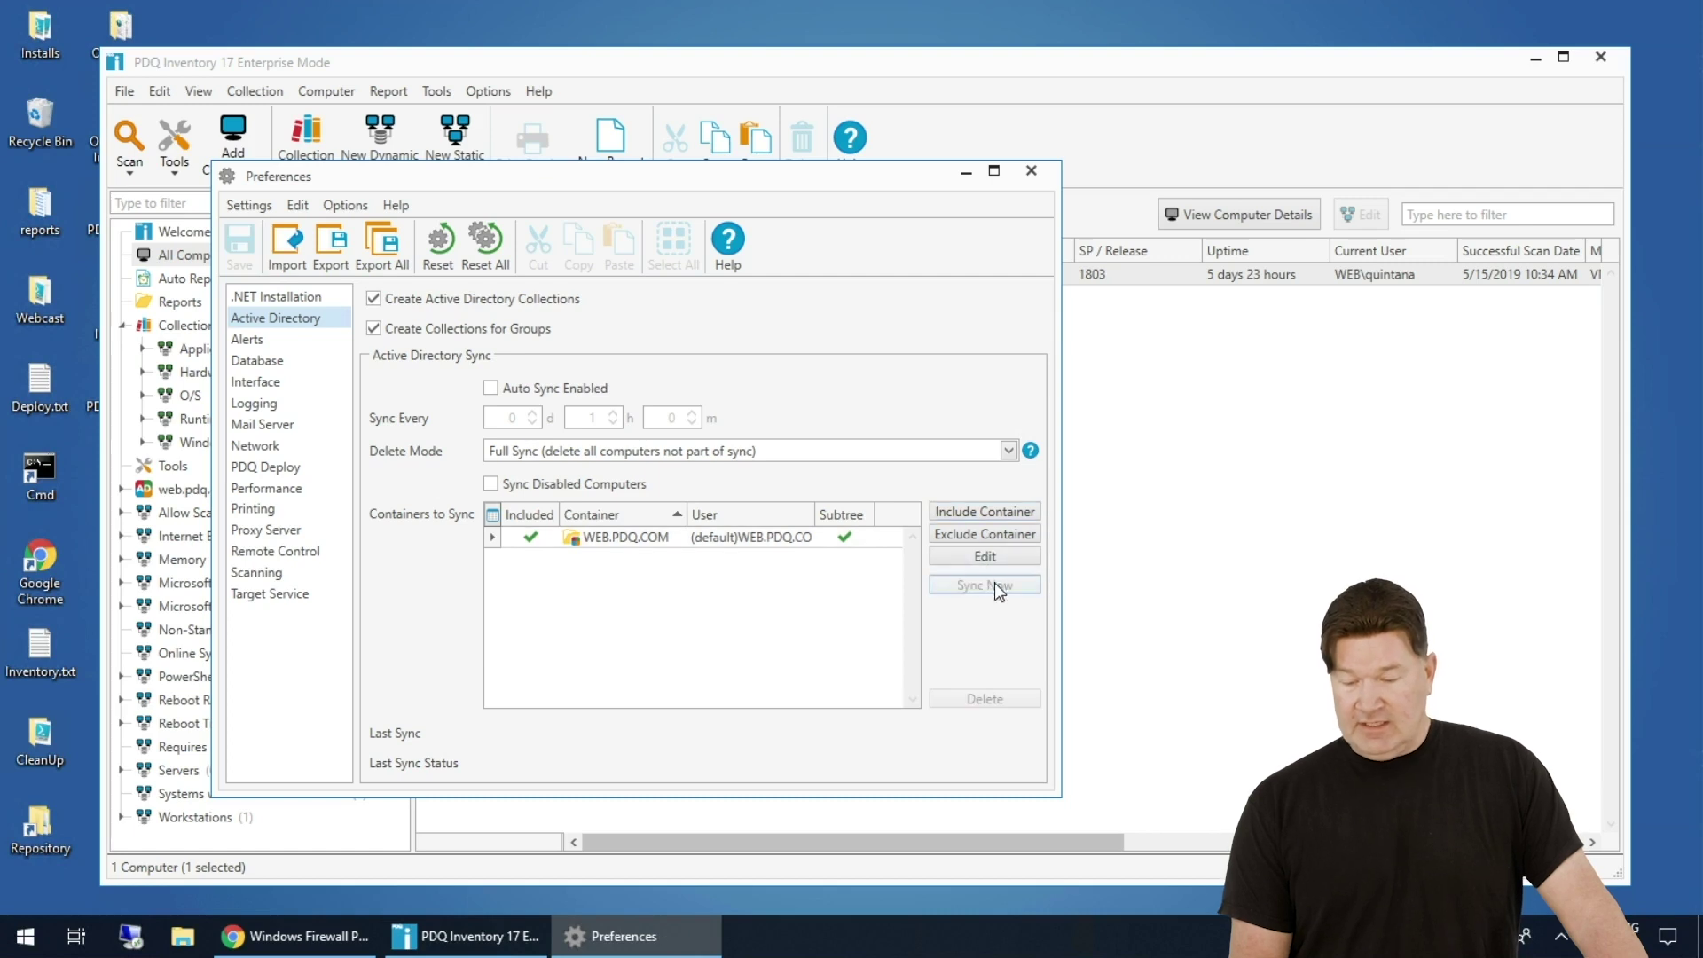
click(1031, 170)
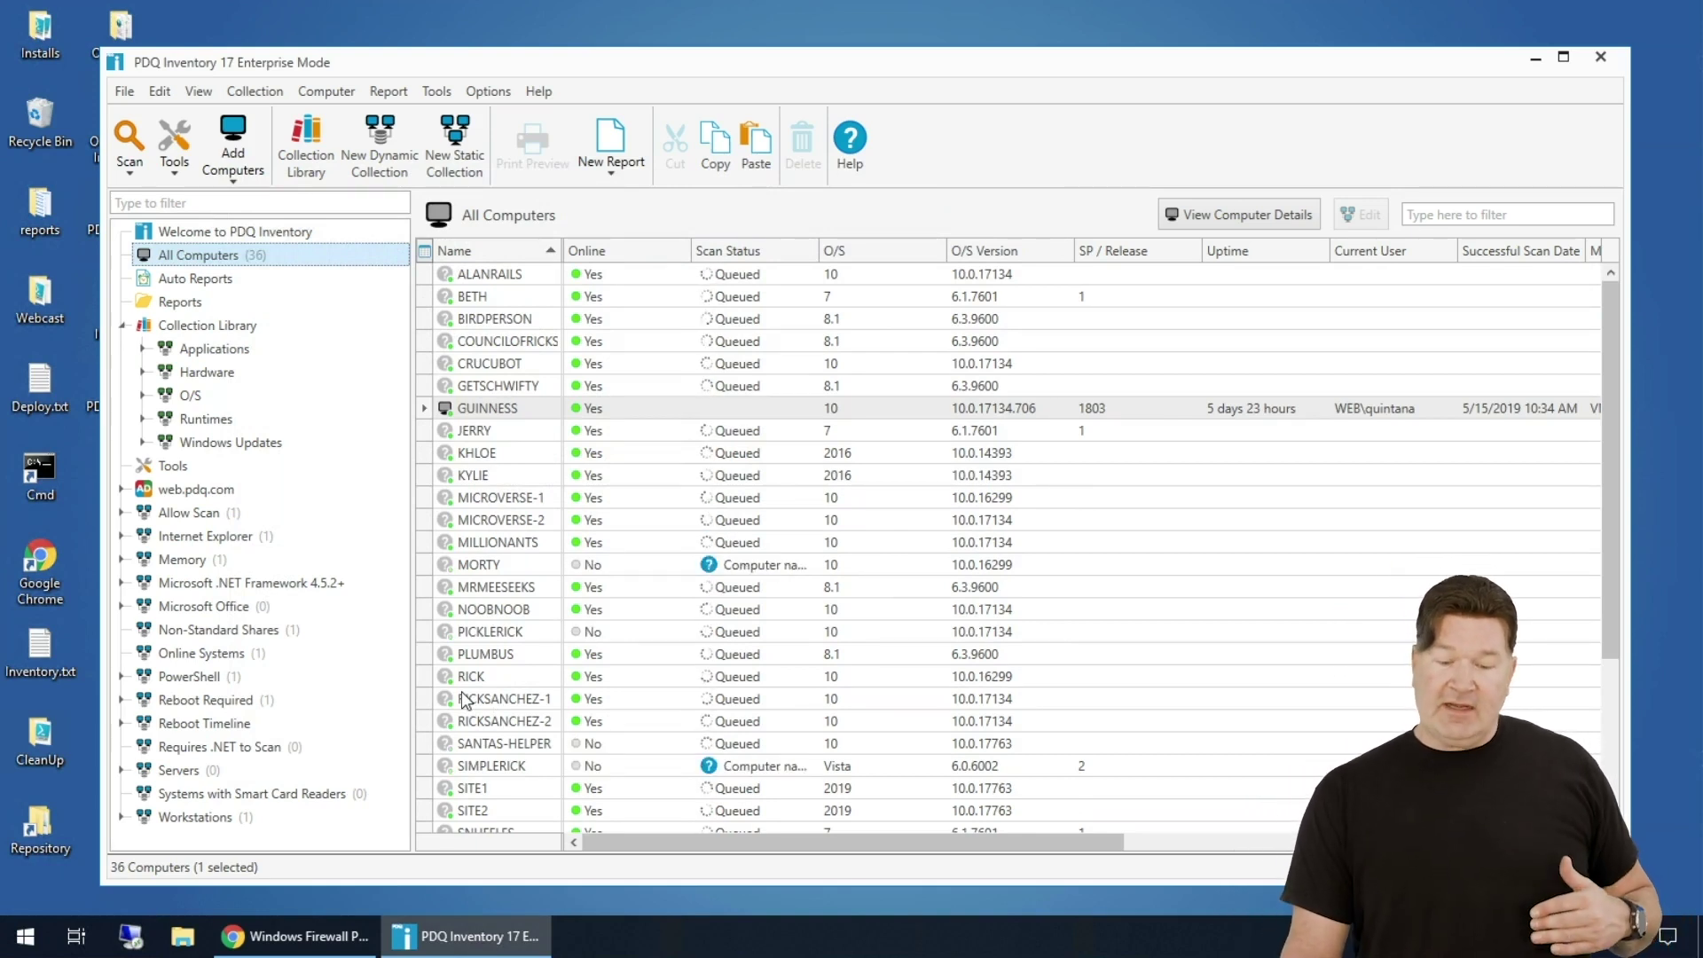
click(486, 408)
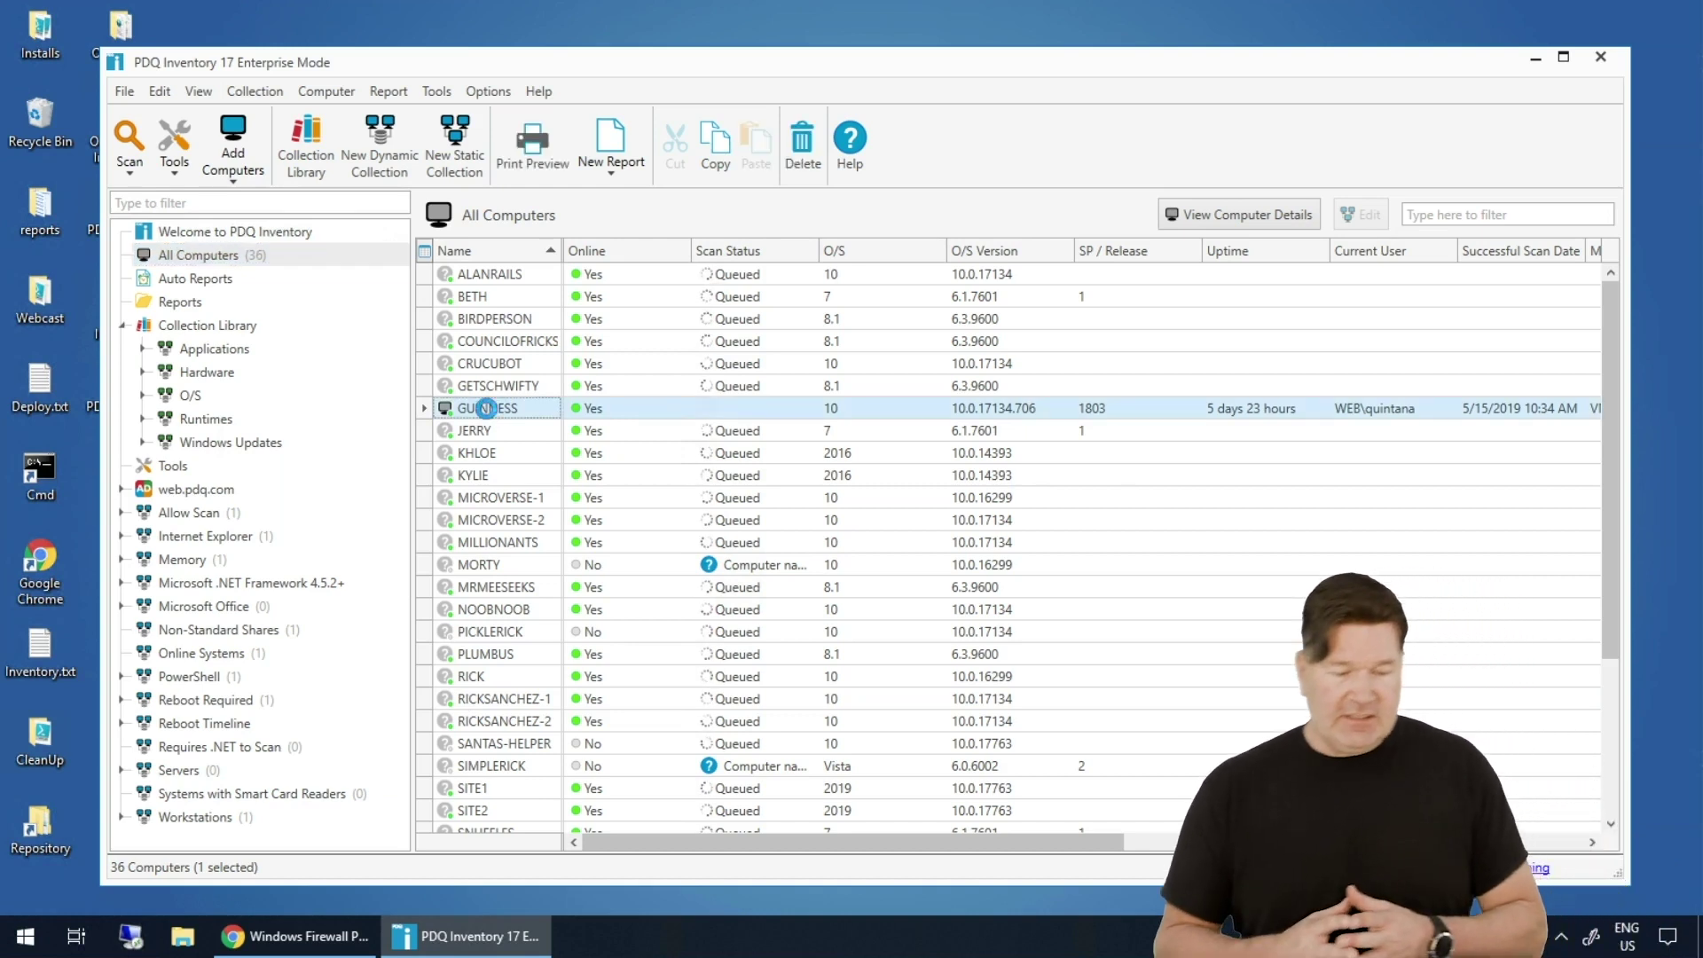
double_click(486, 408)
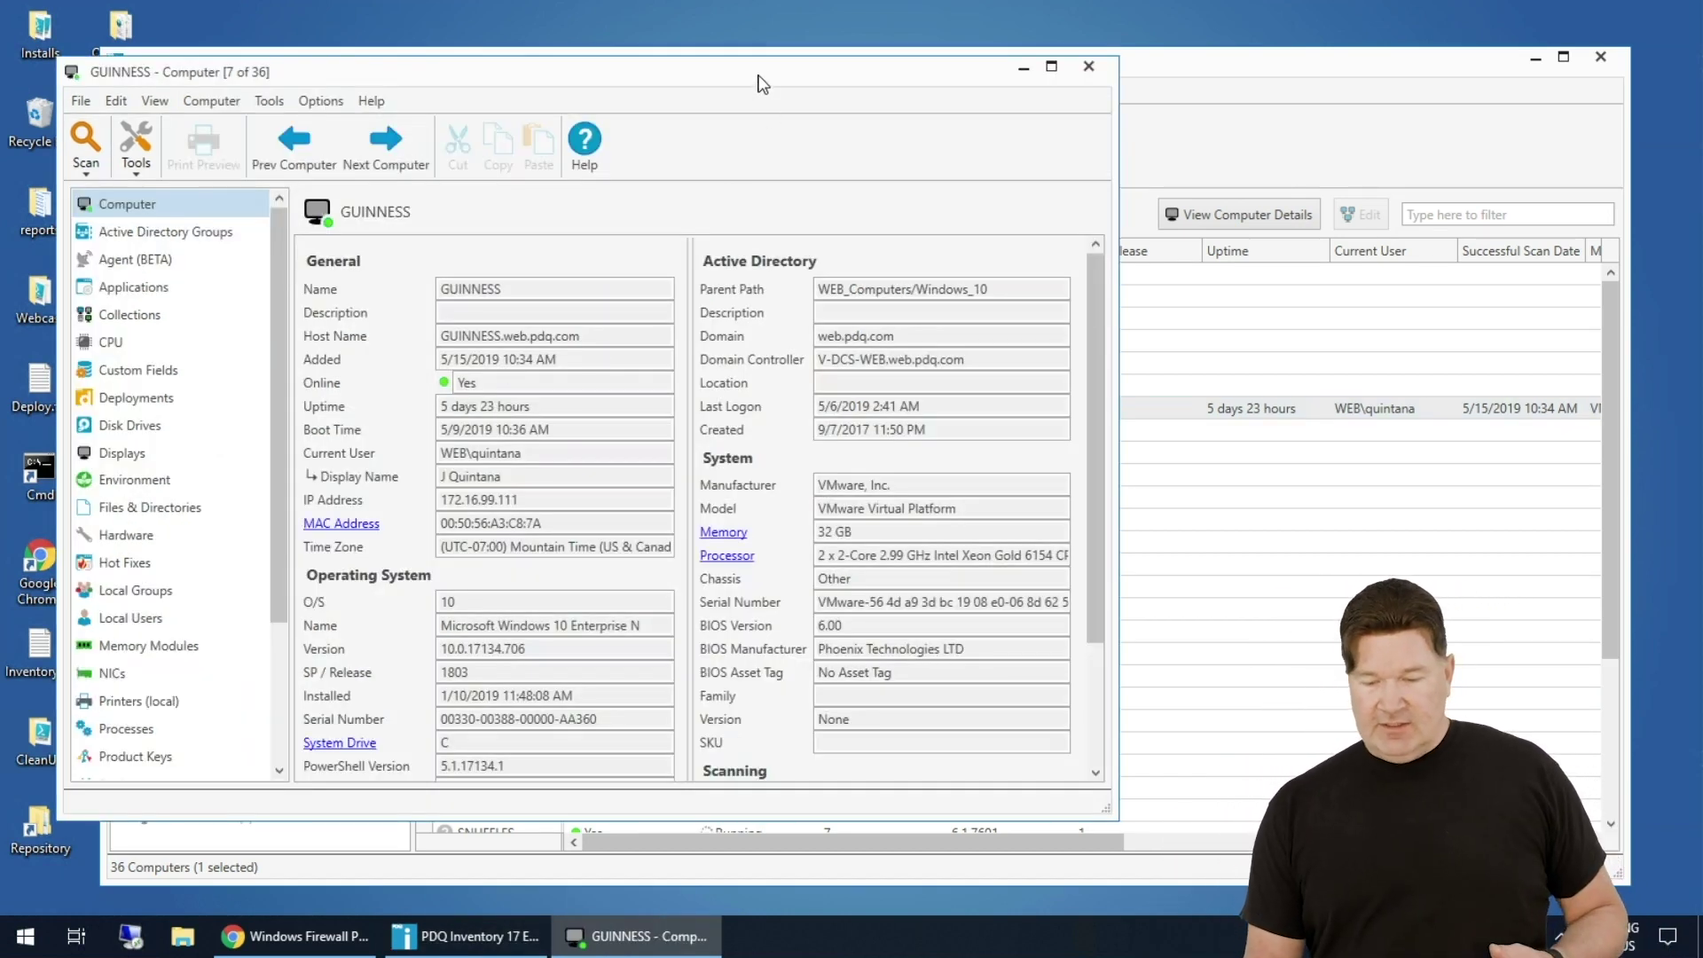
drag(760, 83, 934, 83)
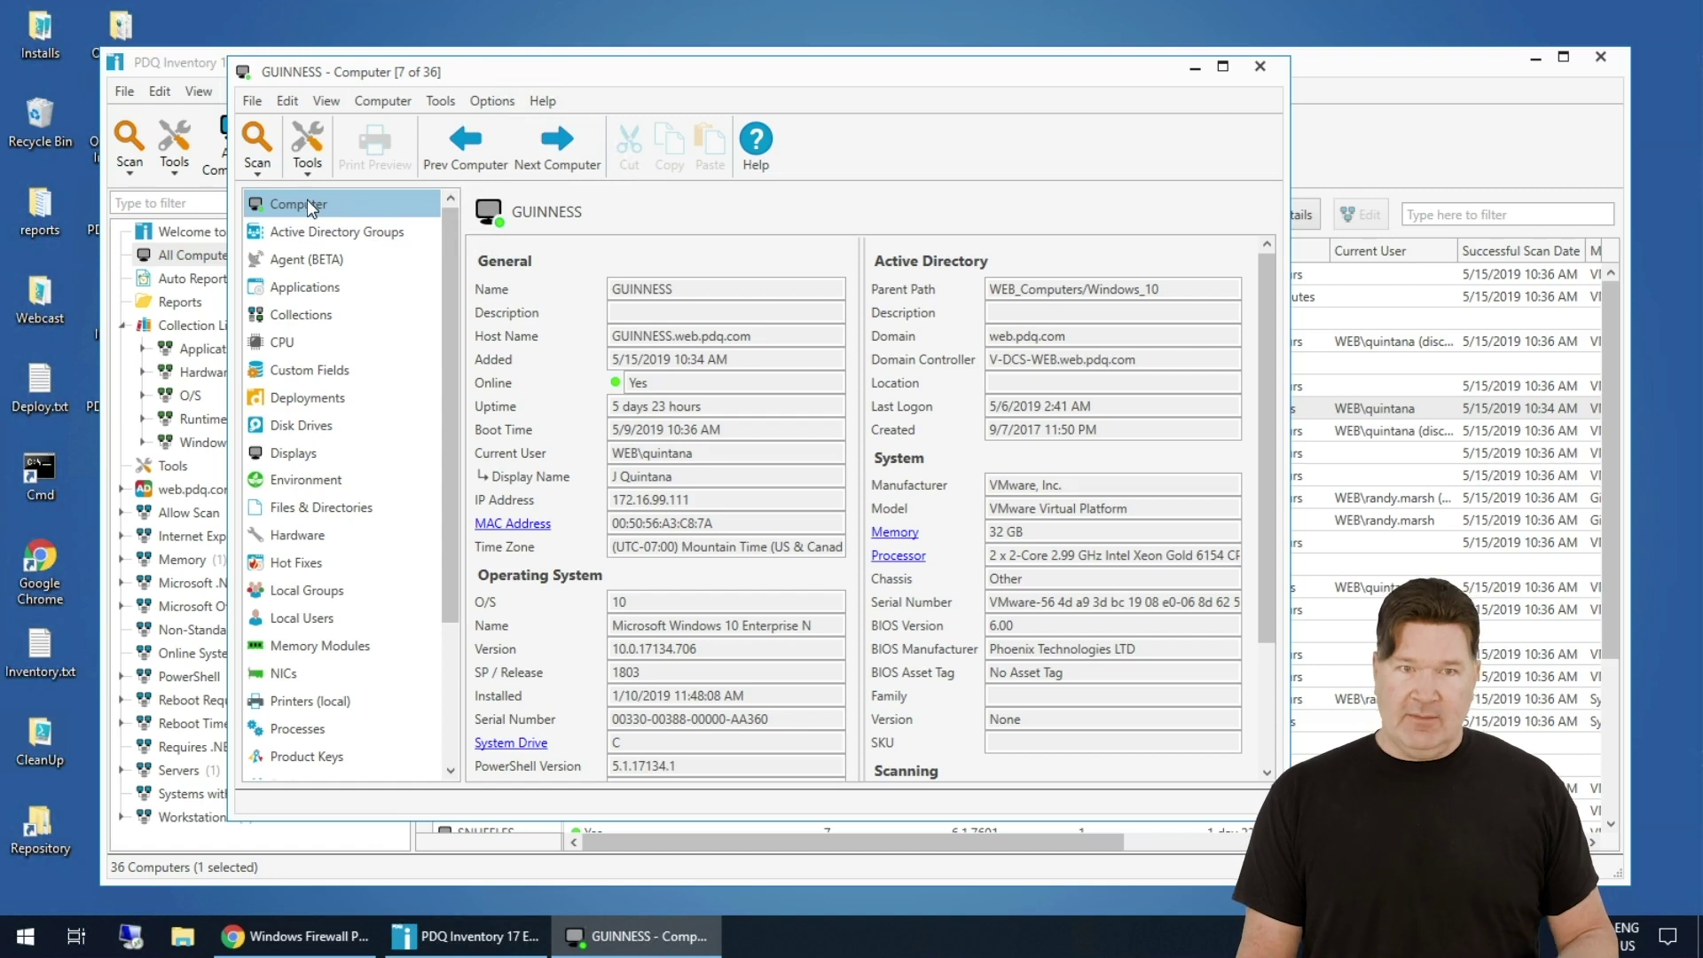
click(320, 286)
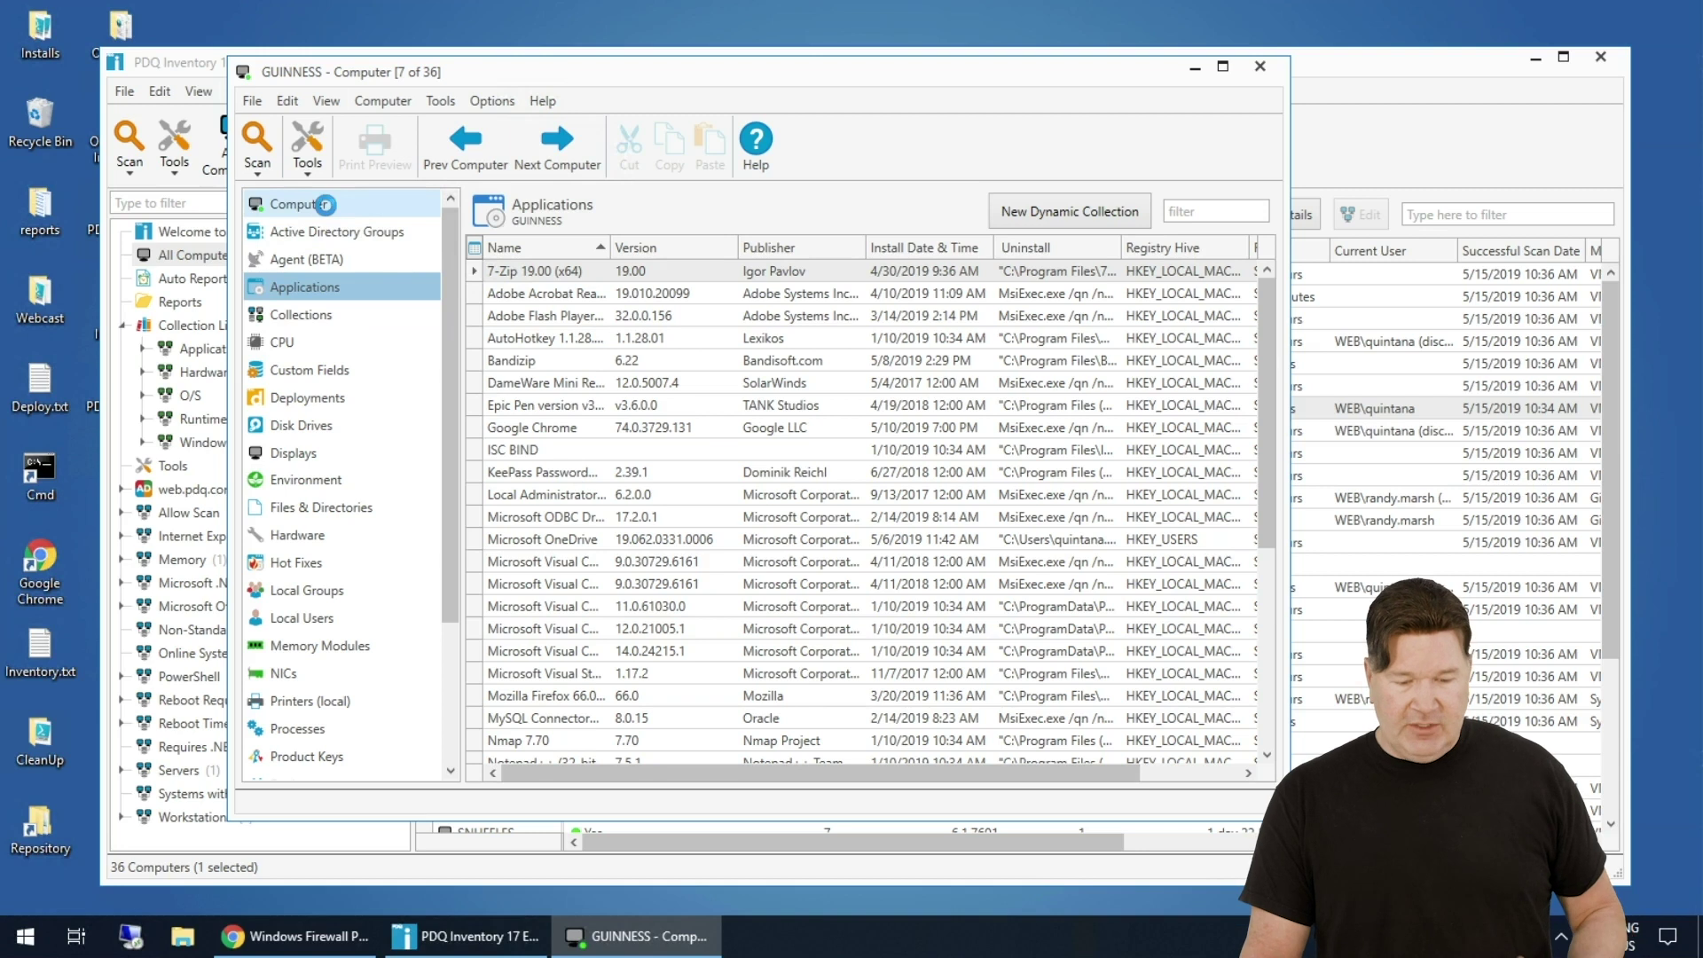
click(293, 204)
click(321, 231)
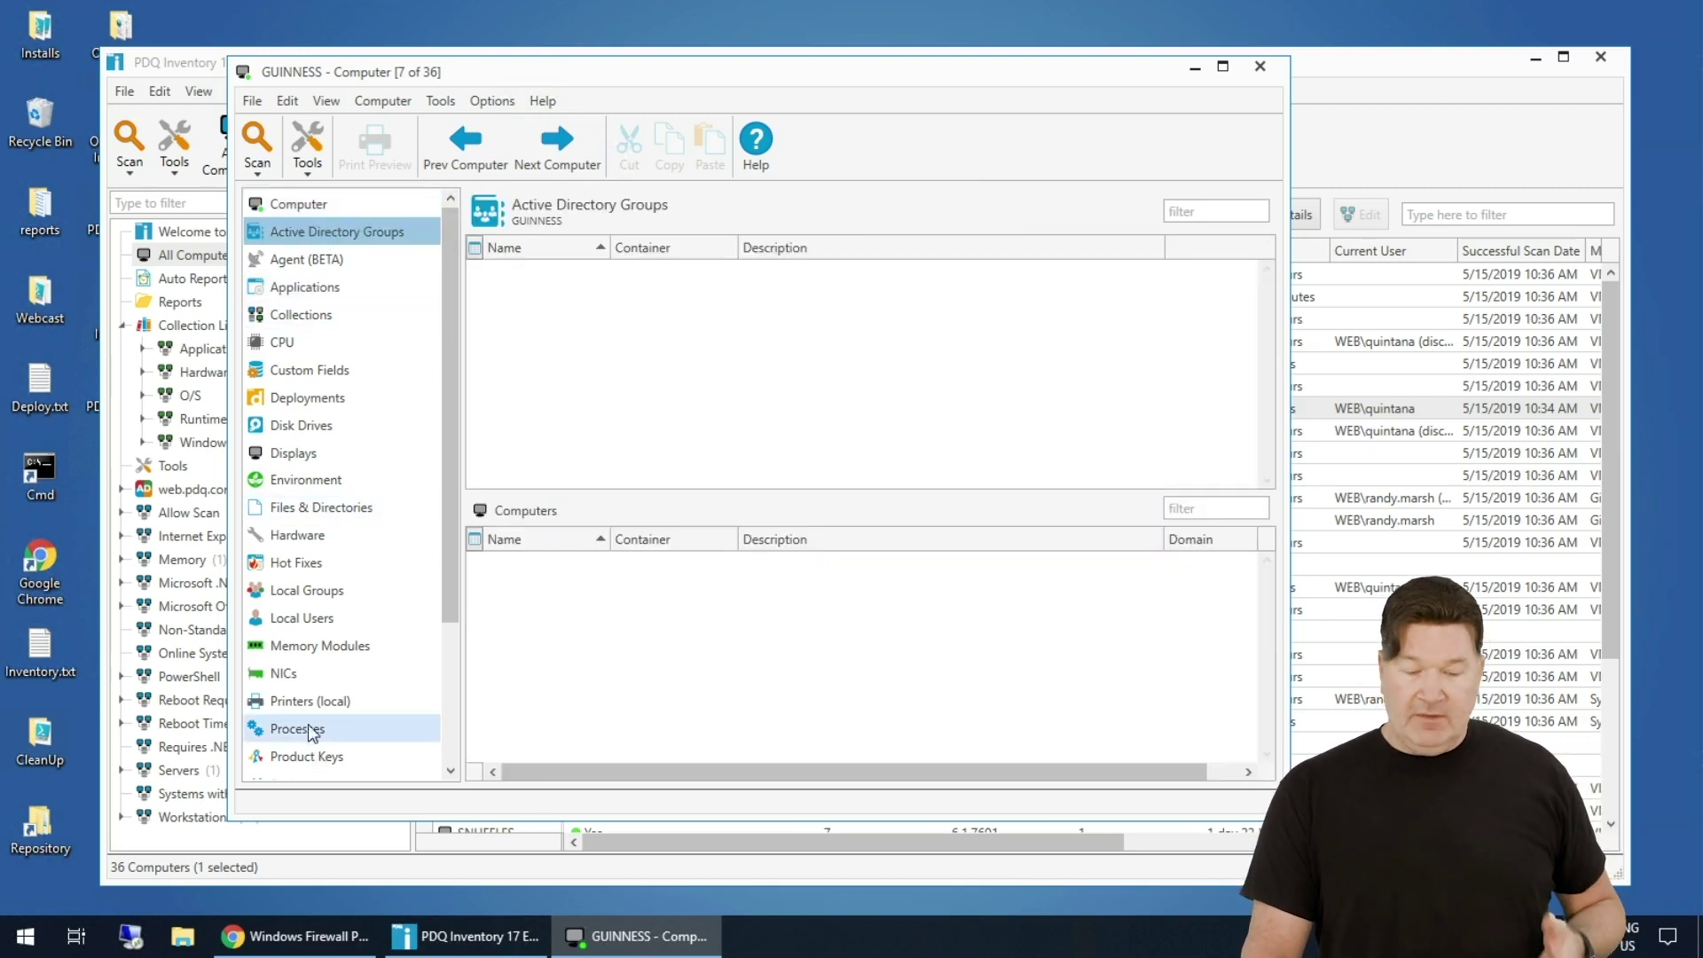
click(308, 288)
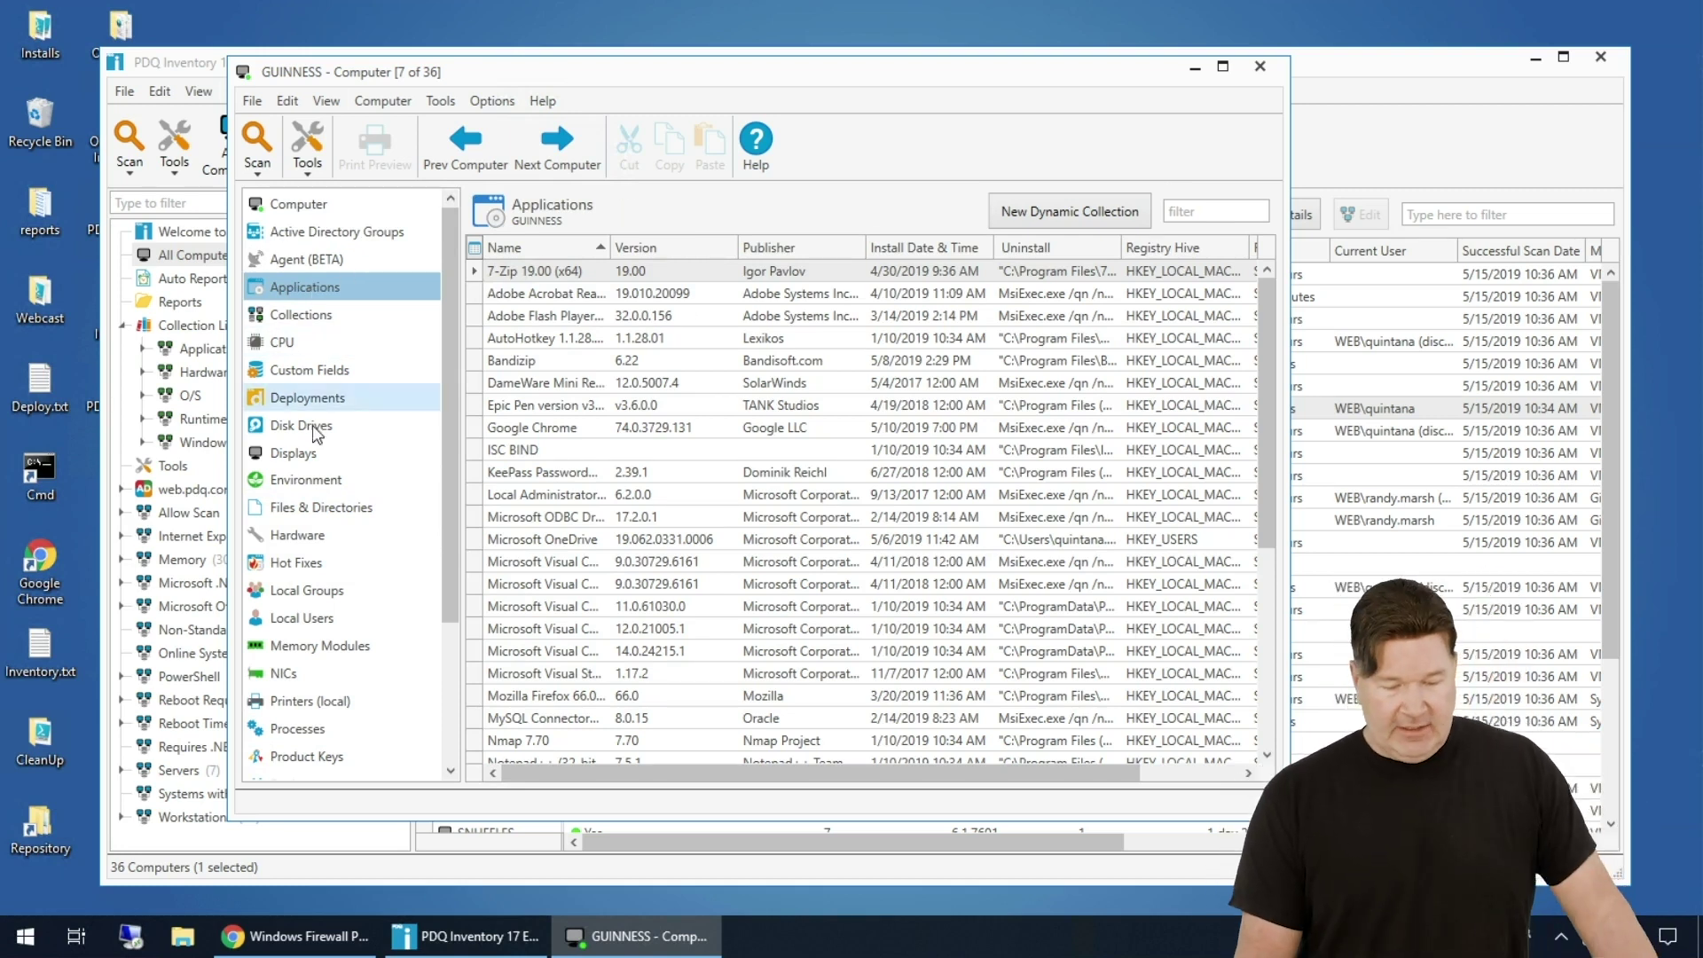
scroll(333, 377, down, 1)
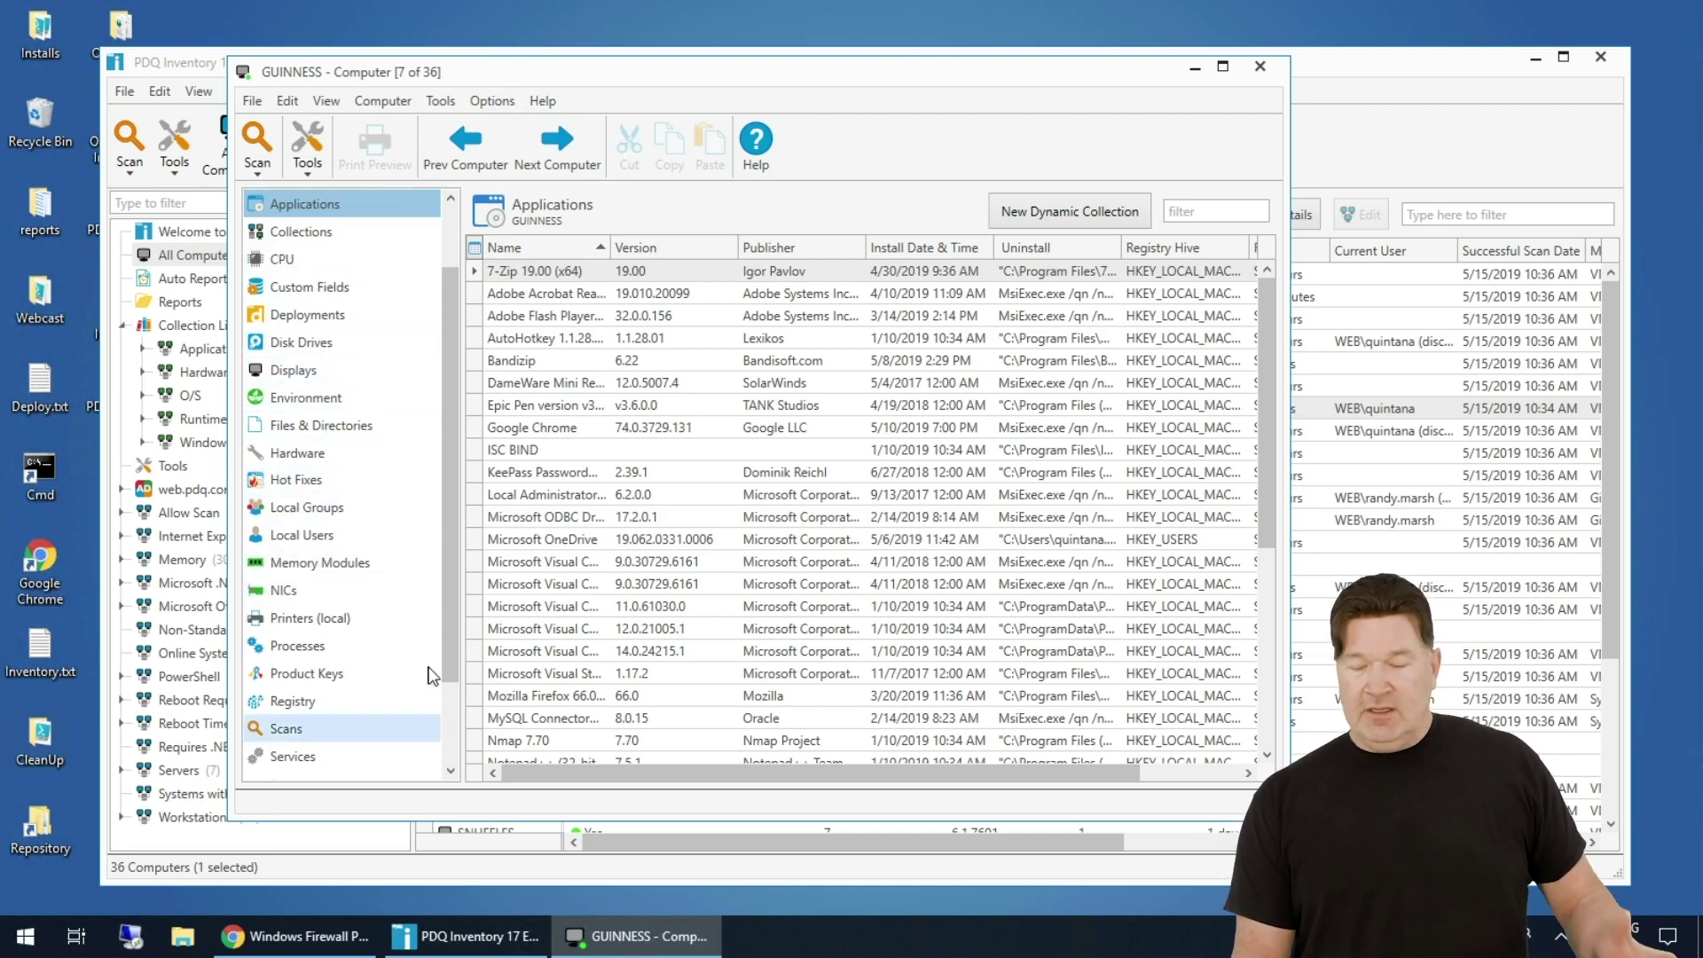
click(1261, 67)
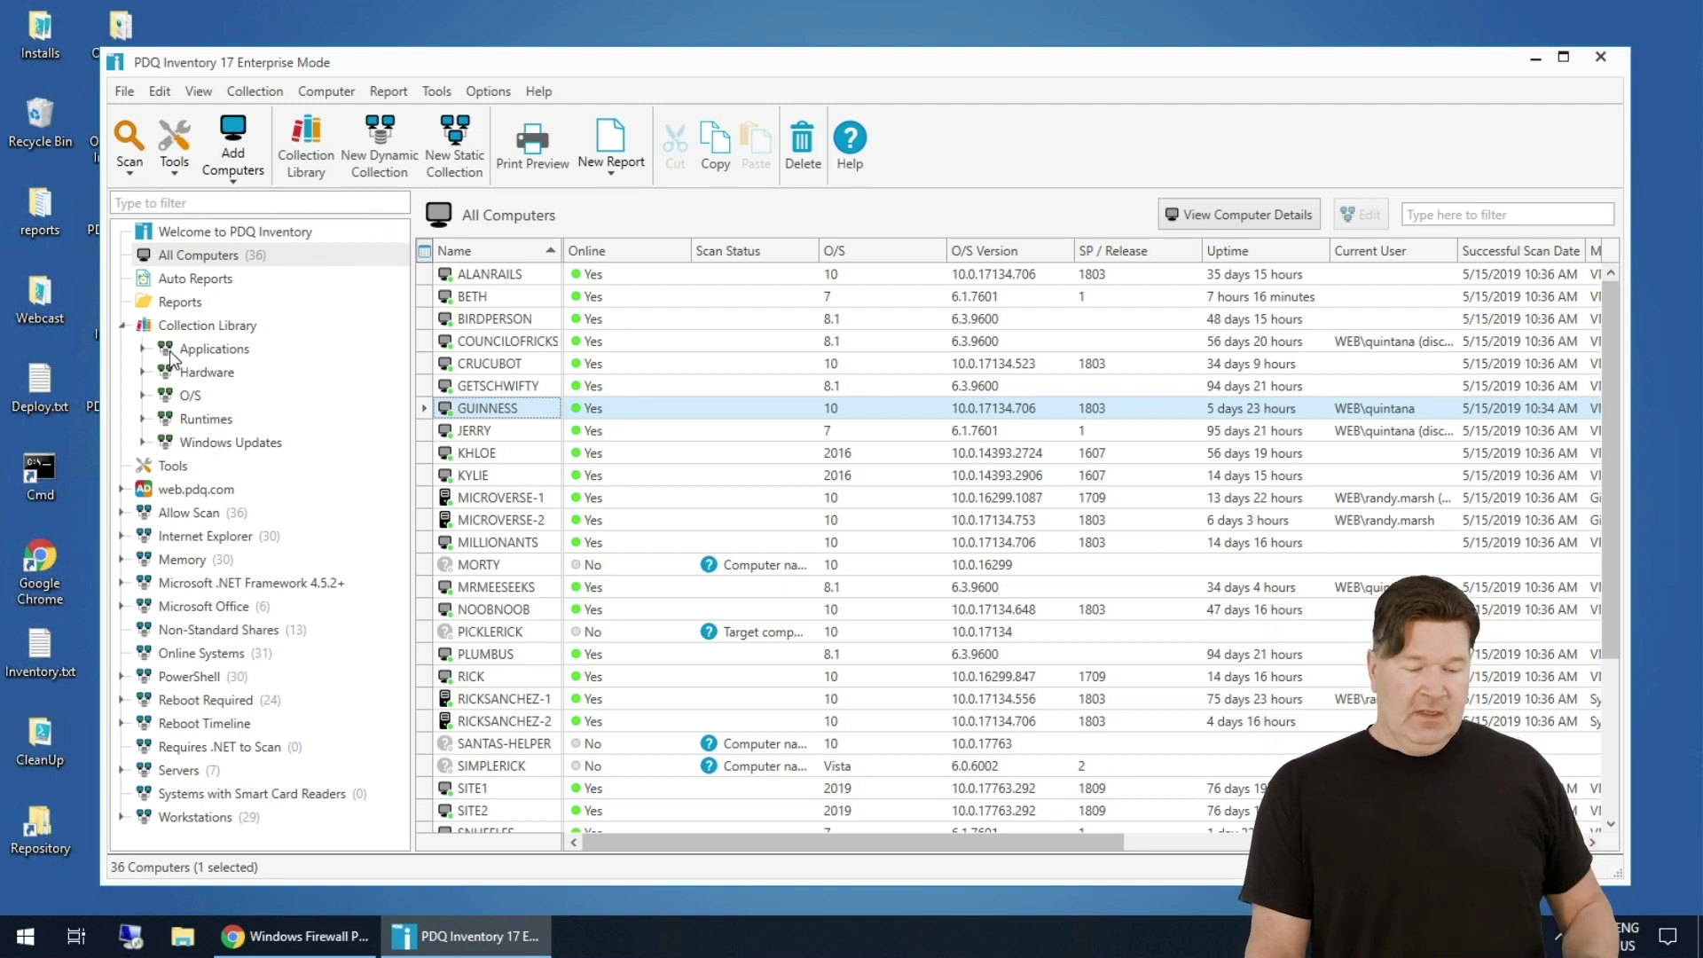
- Expand Applications > Internet Browsers > Chrome Enterprise, widen the tree, and view its latest, not-installed and old collections
click(143, 351)
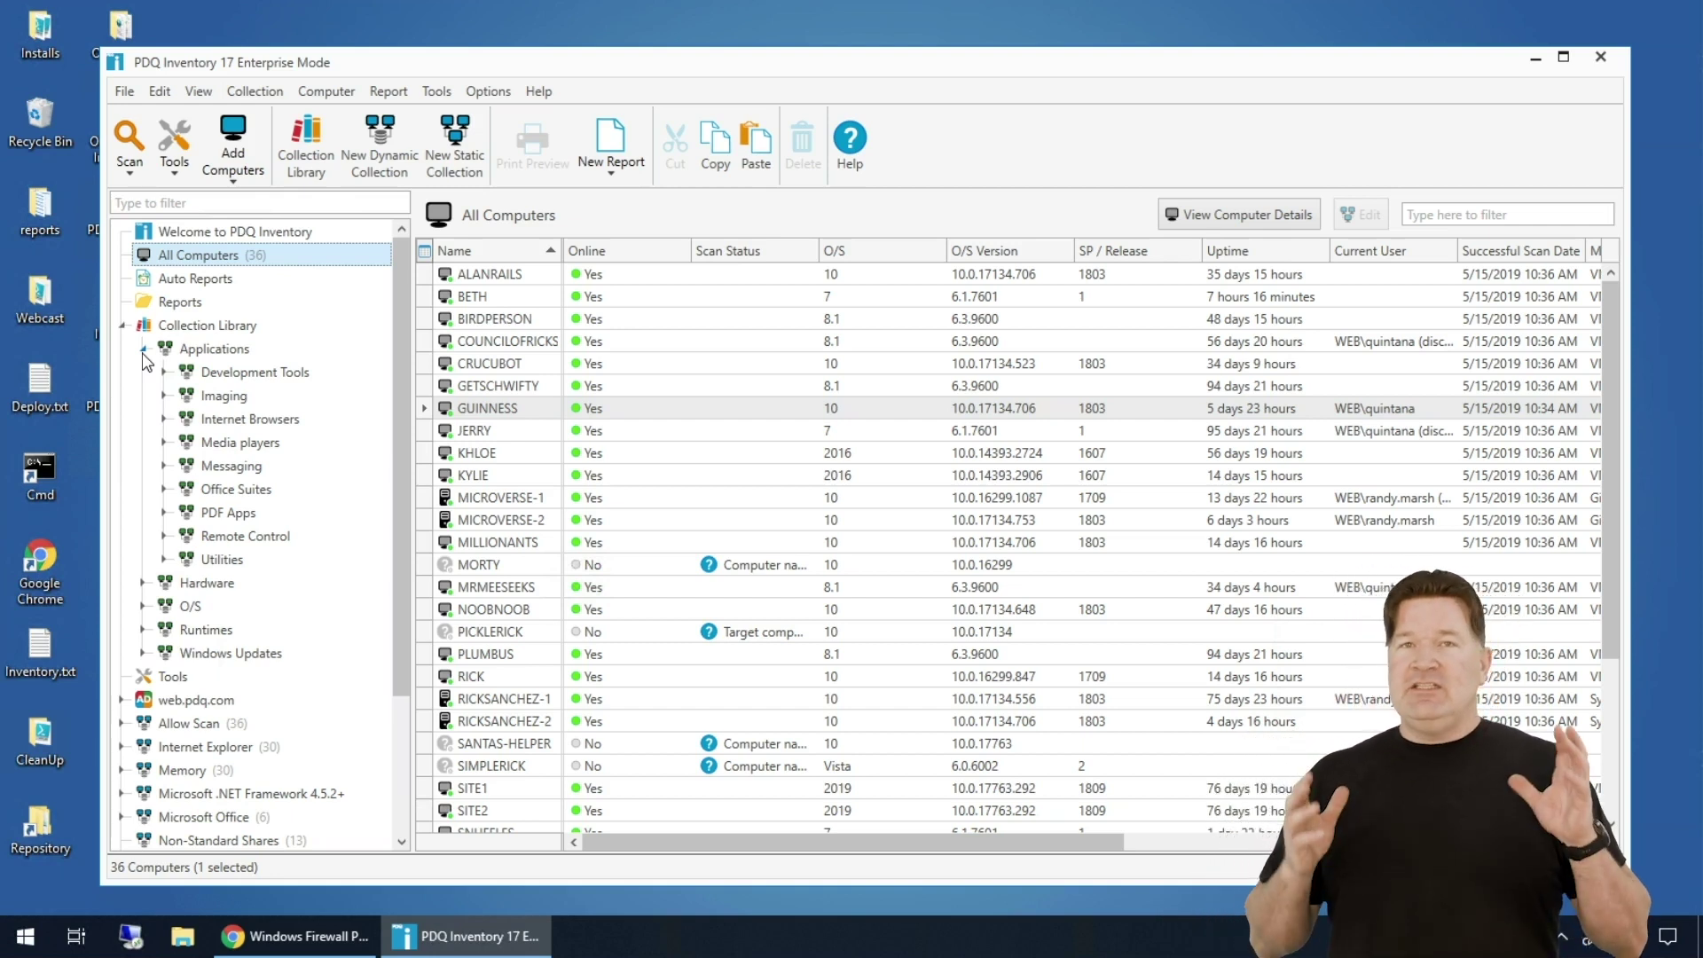
click(165, 419)
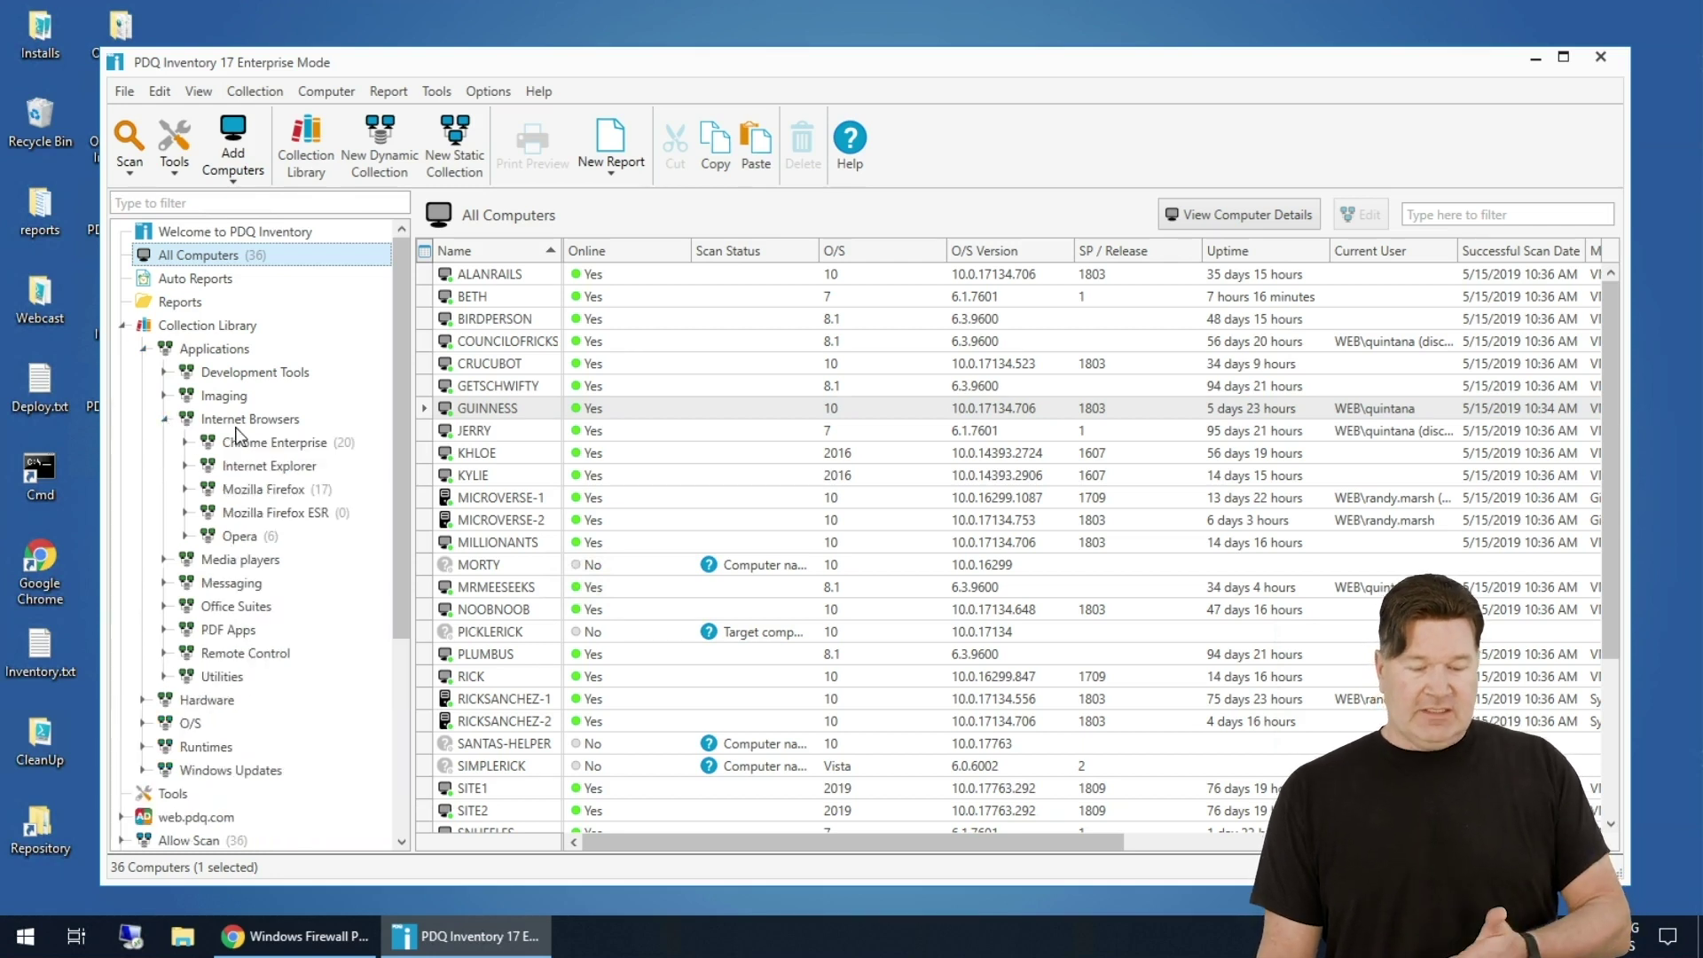
click(186, 443)
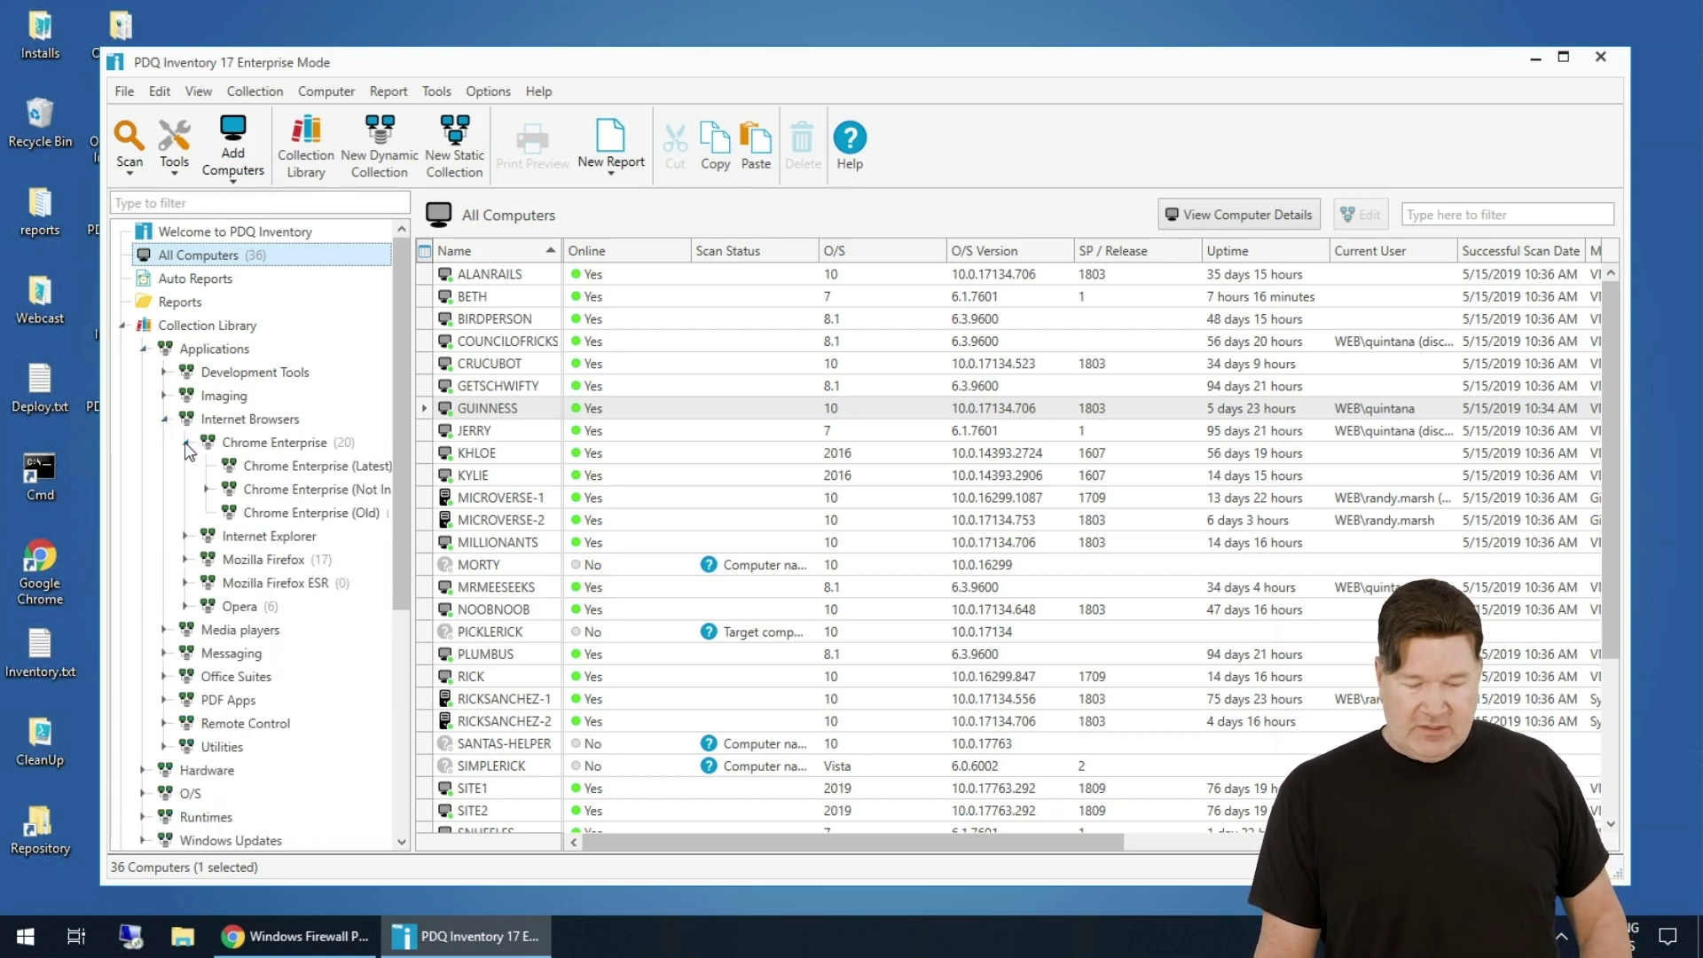
drag(408, 466, 550, 479)
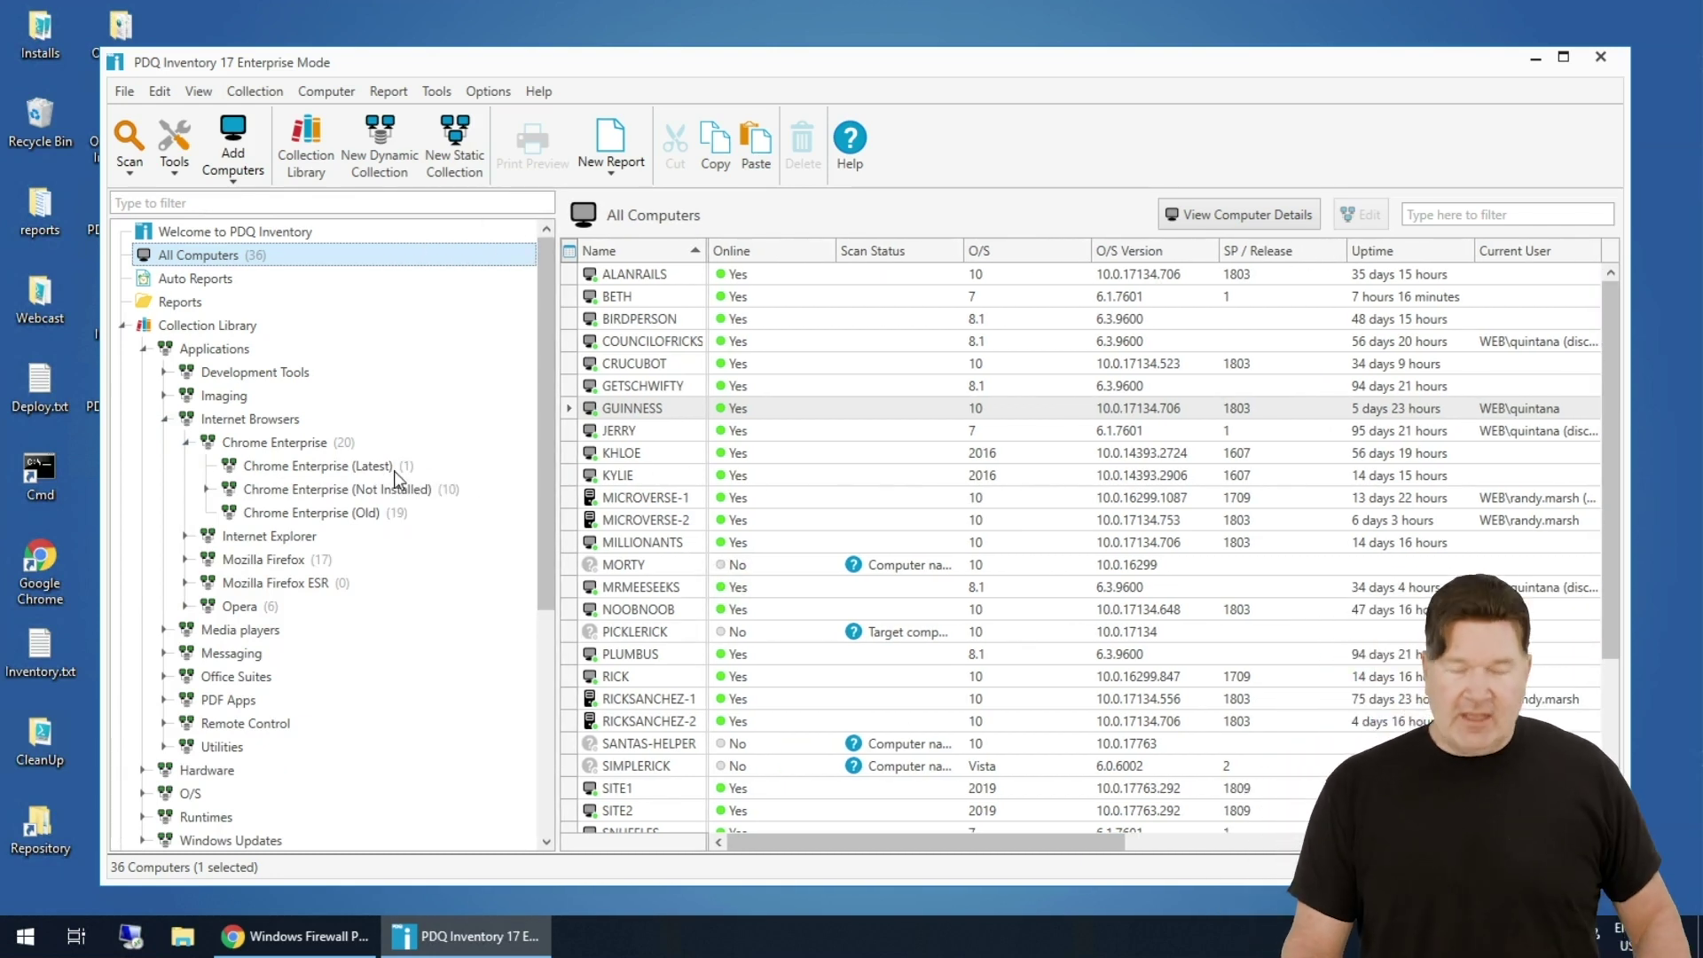
click(346, 469)
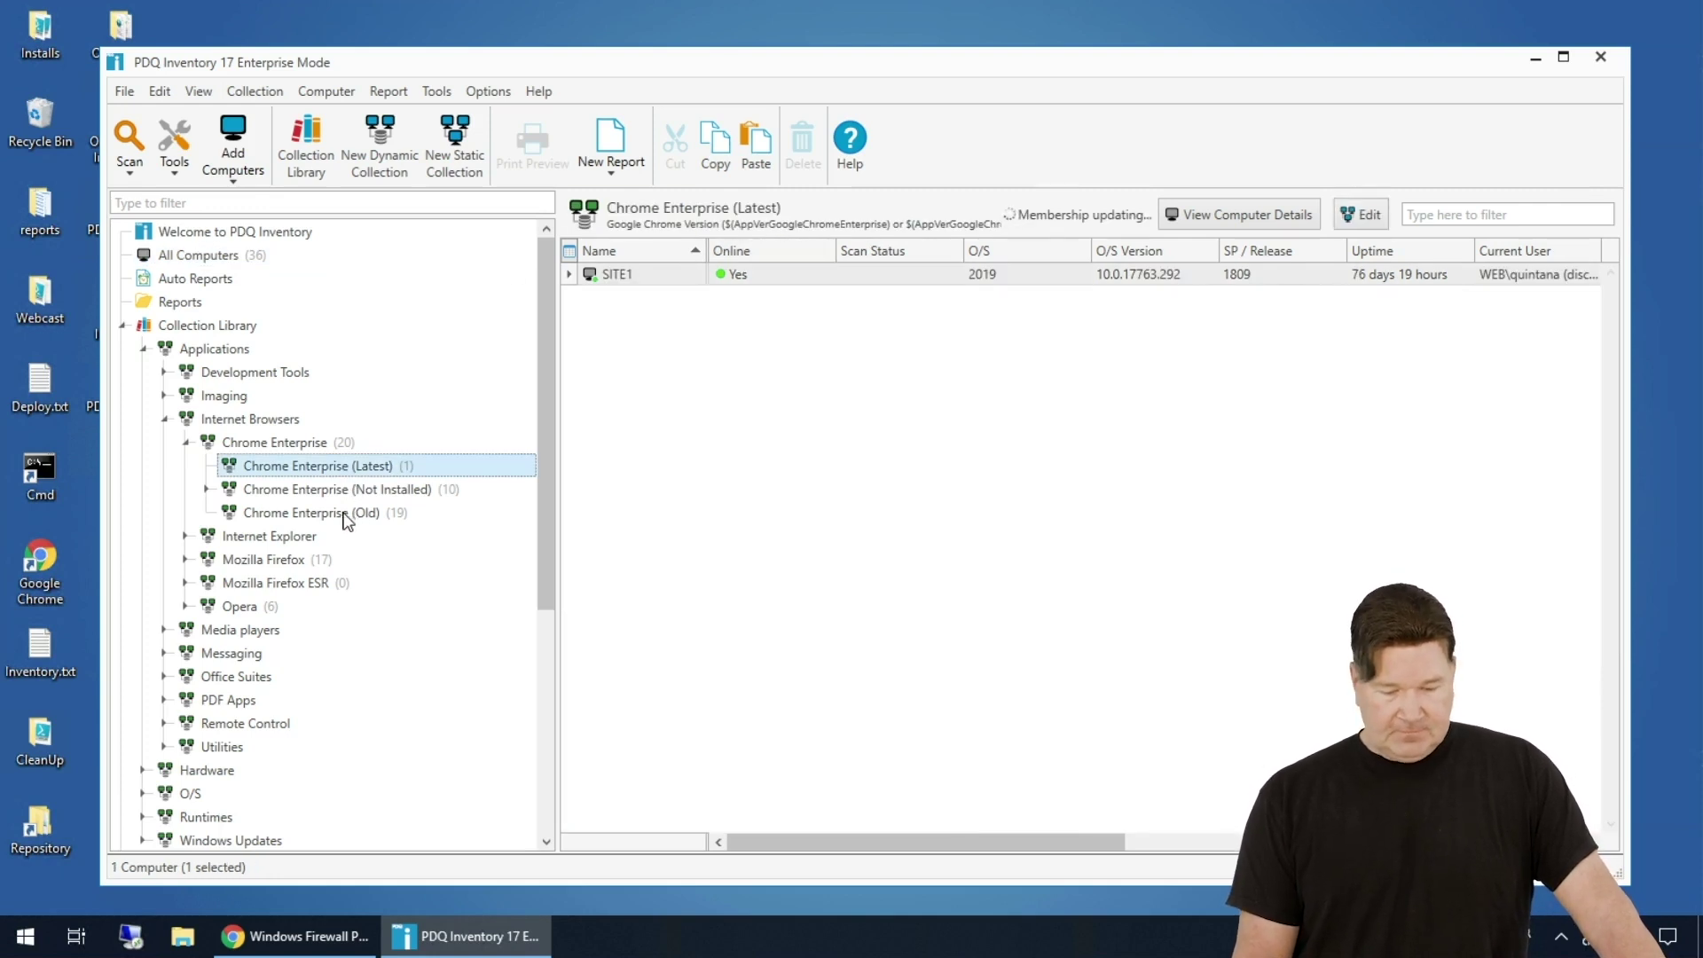
click(383, 492)
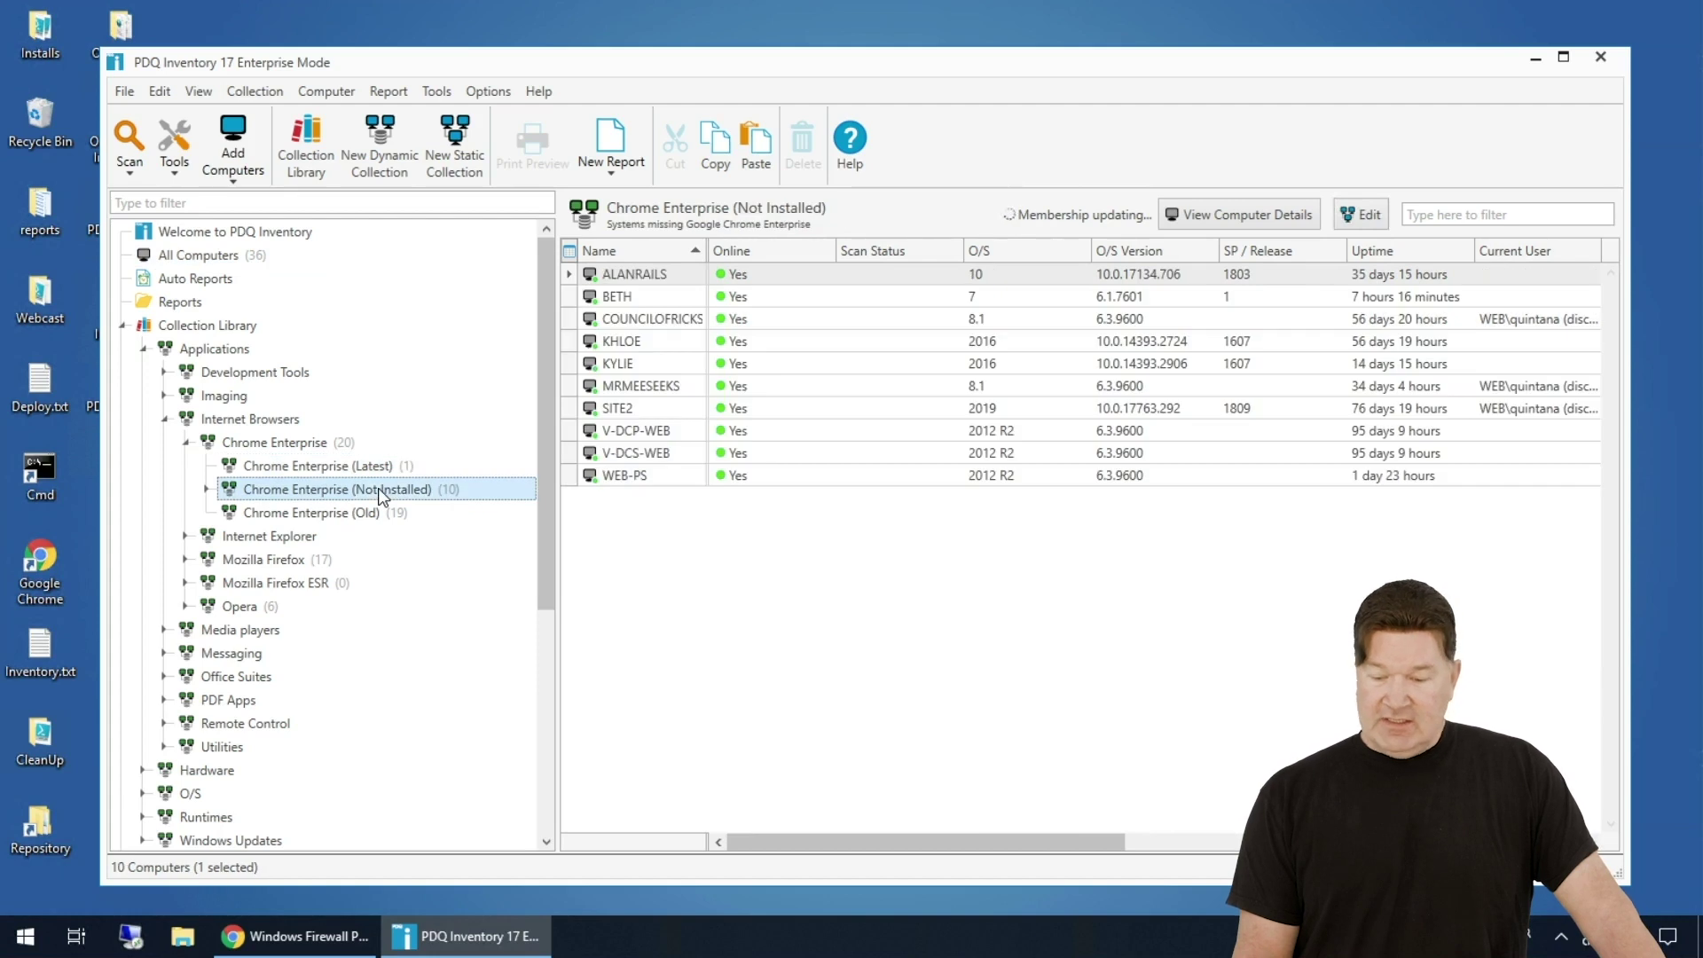
click(357, 516)
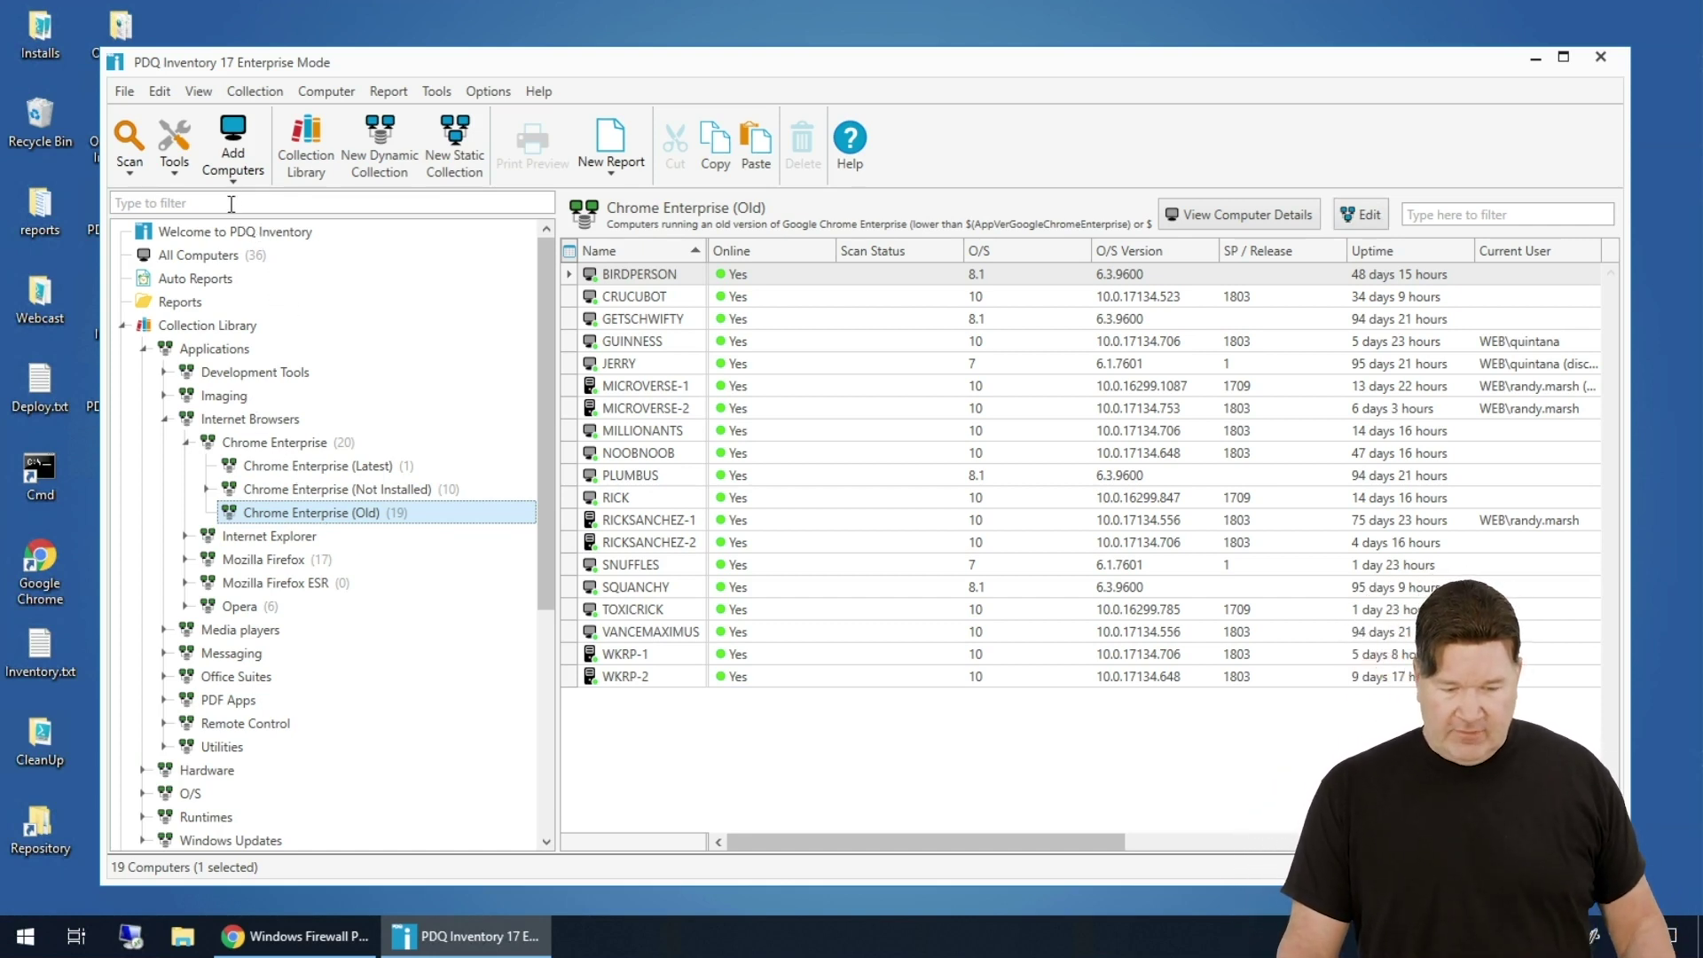
click(186, 442)
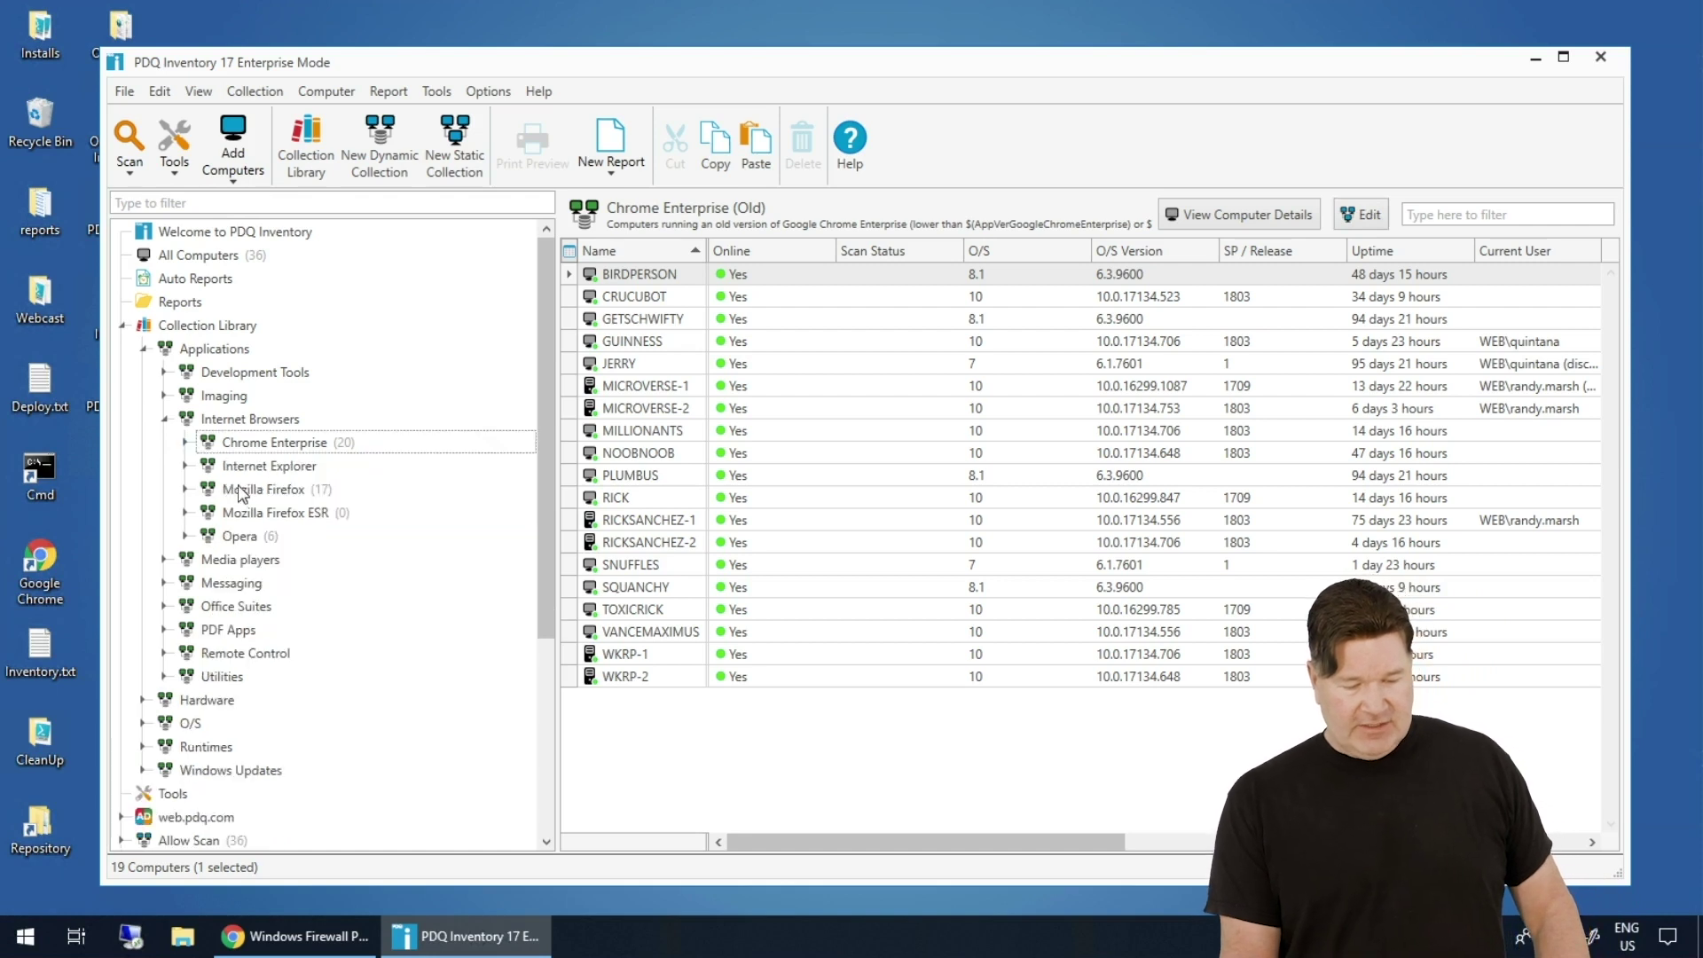
- Filter the tree by 'fire' to expand Mozilla Firefox, clear the filter, and start a new dynamic collection
click(229, 202)
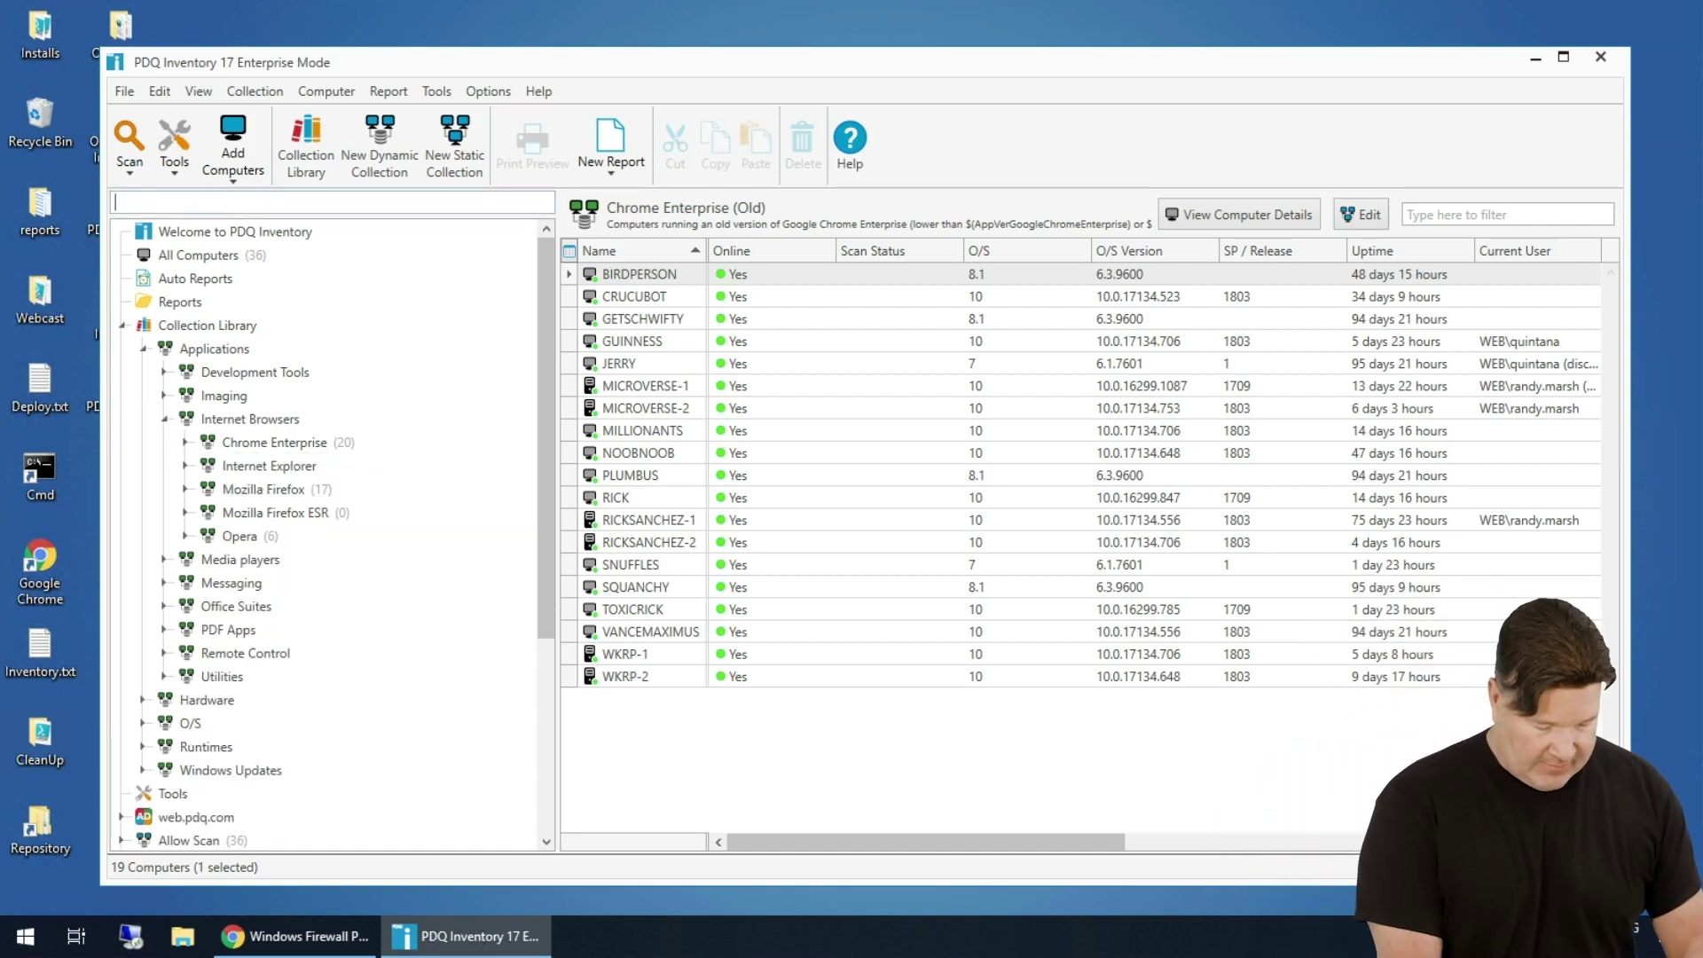
text(fire)
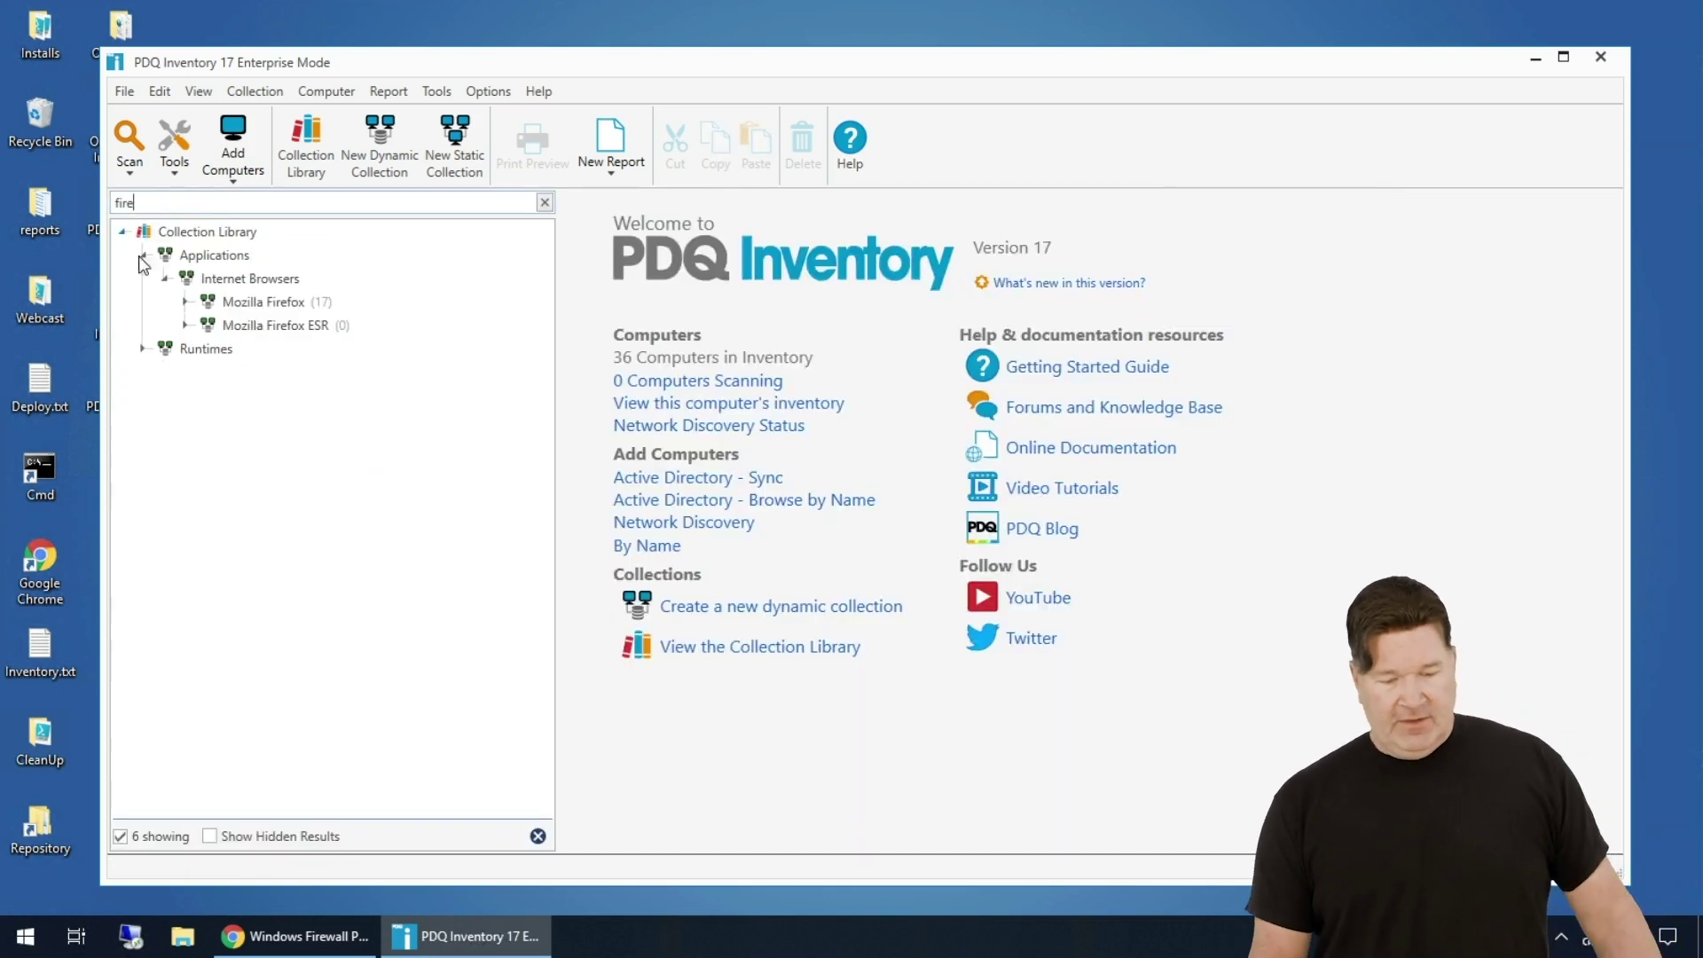
click(185, 302)
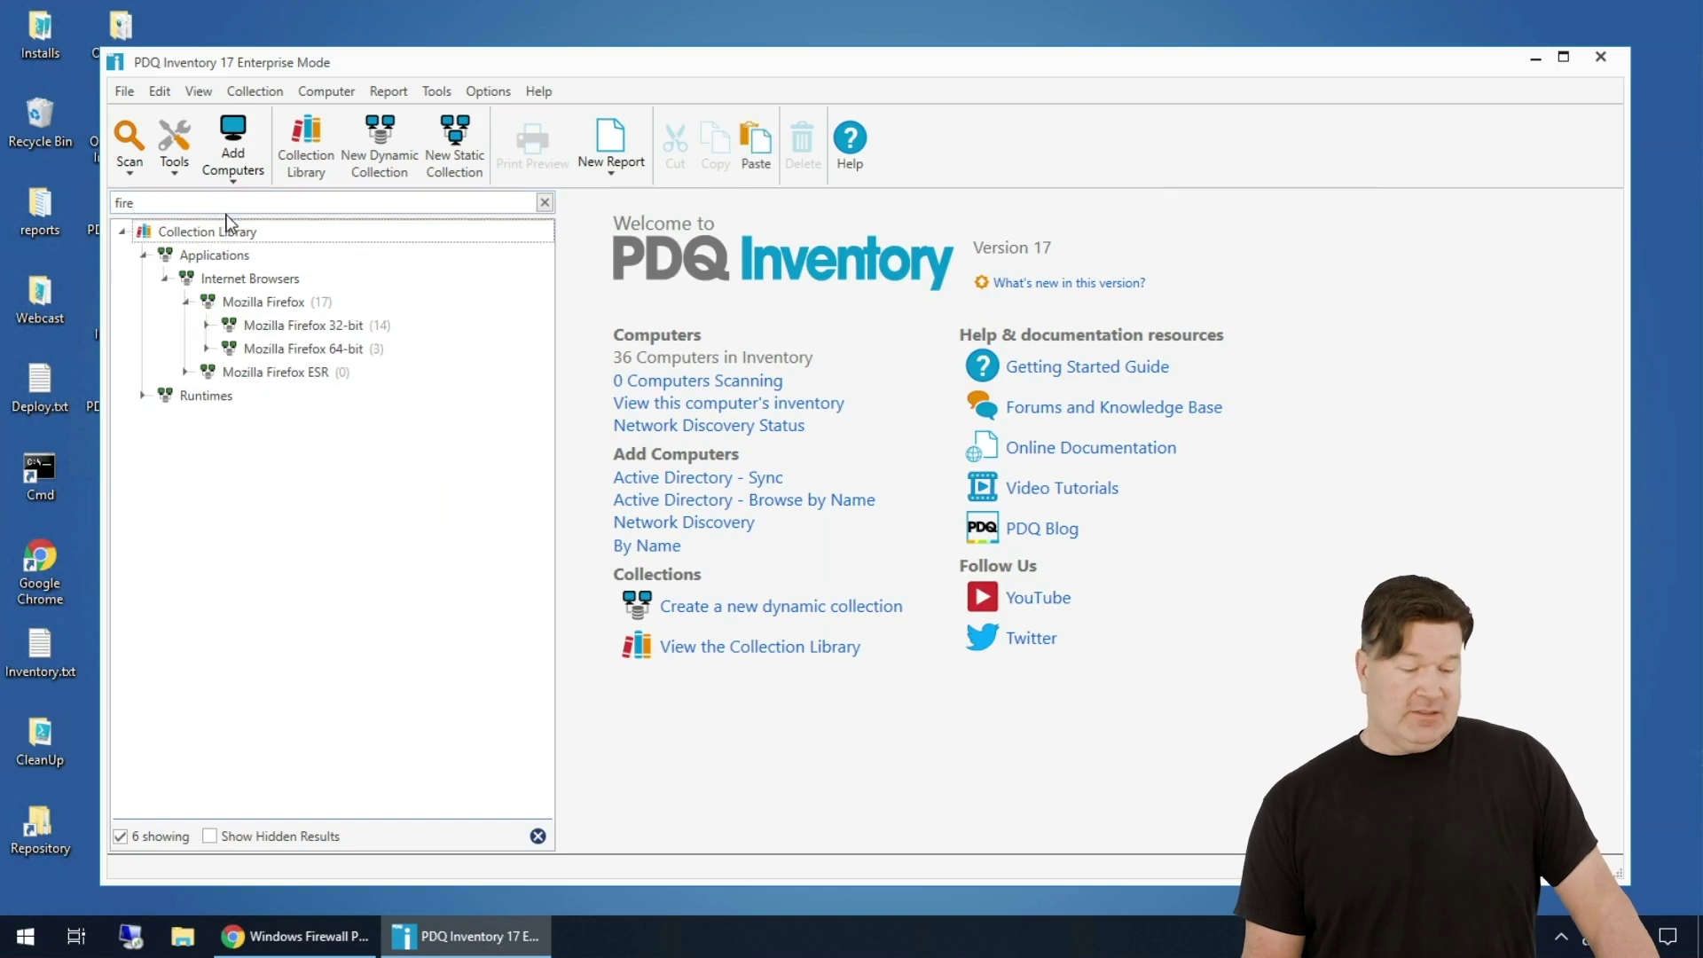
click(544, 202)
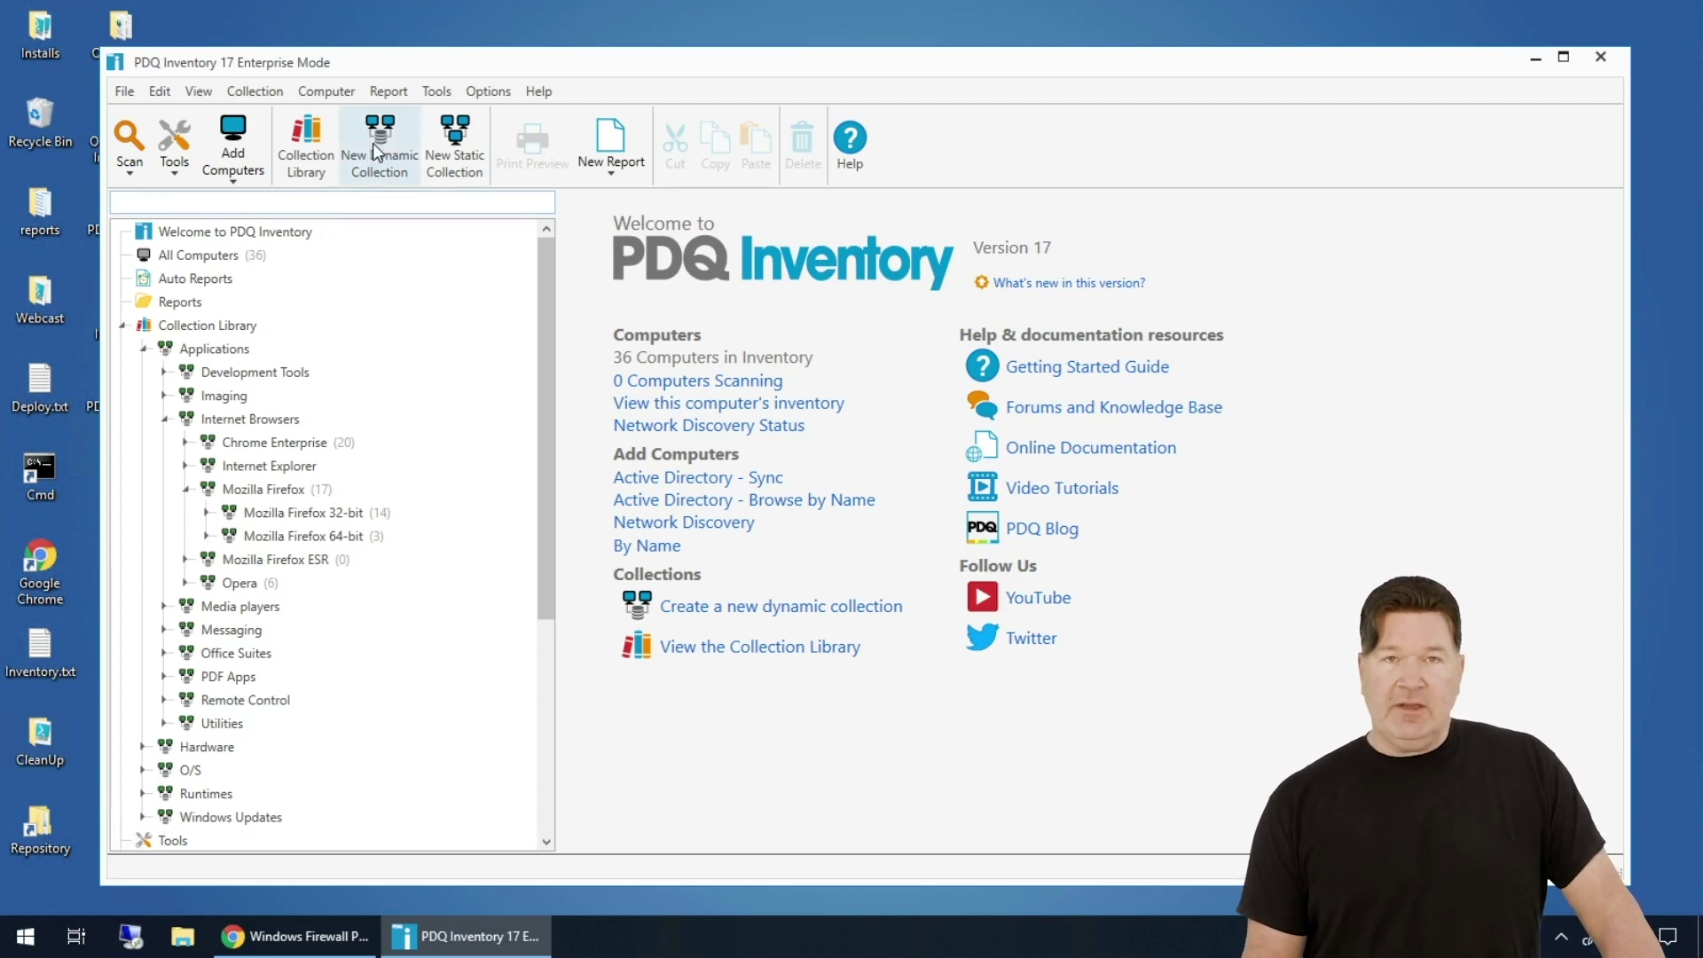
click(377, 151)
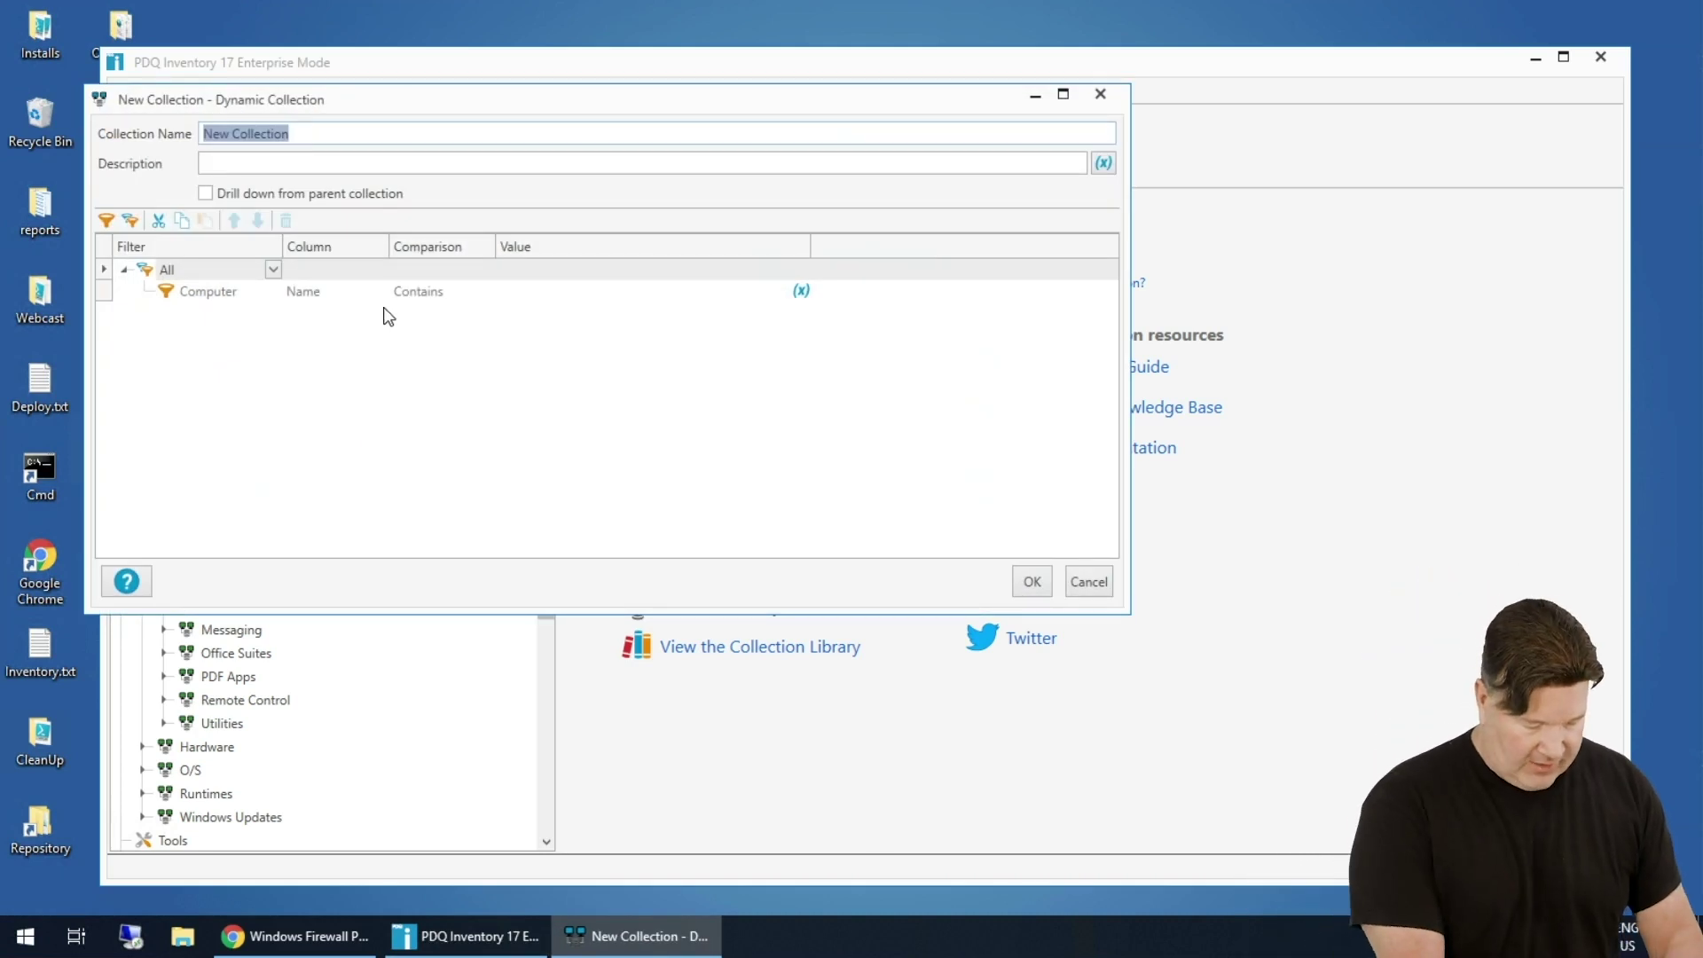
- Name the collection 7-zip and switch the filter type to Application
text(7-z)
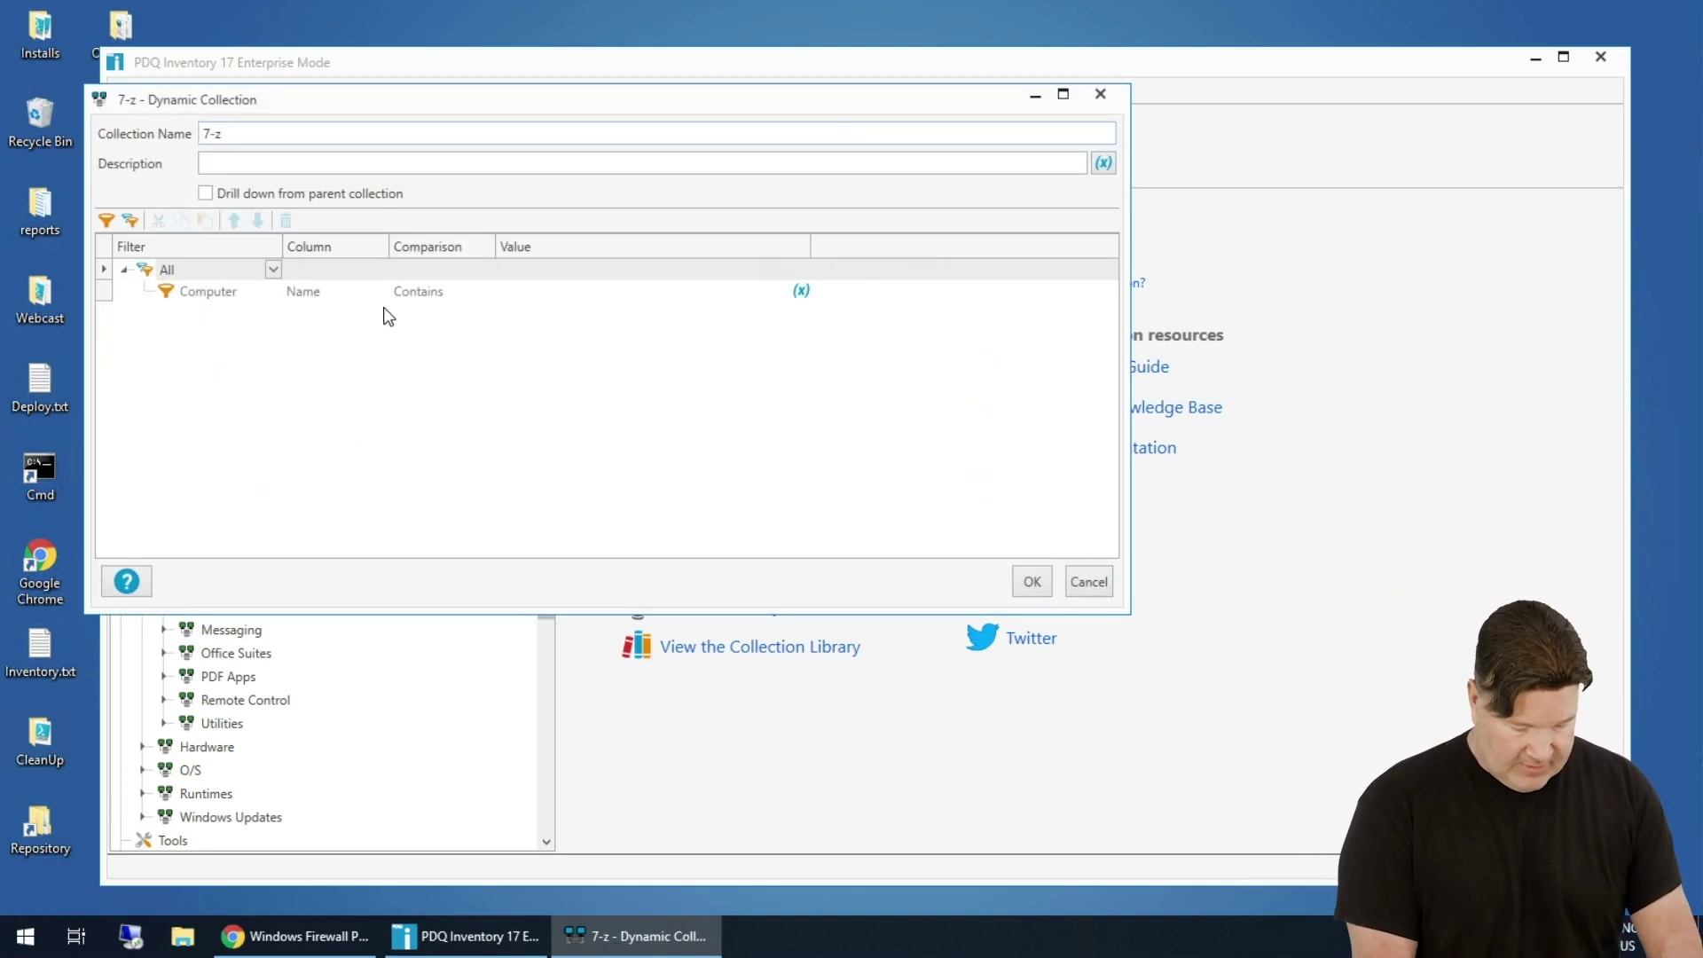
text(ip)
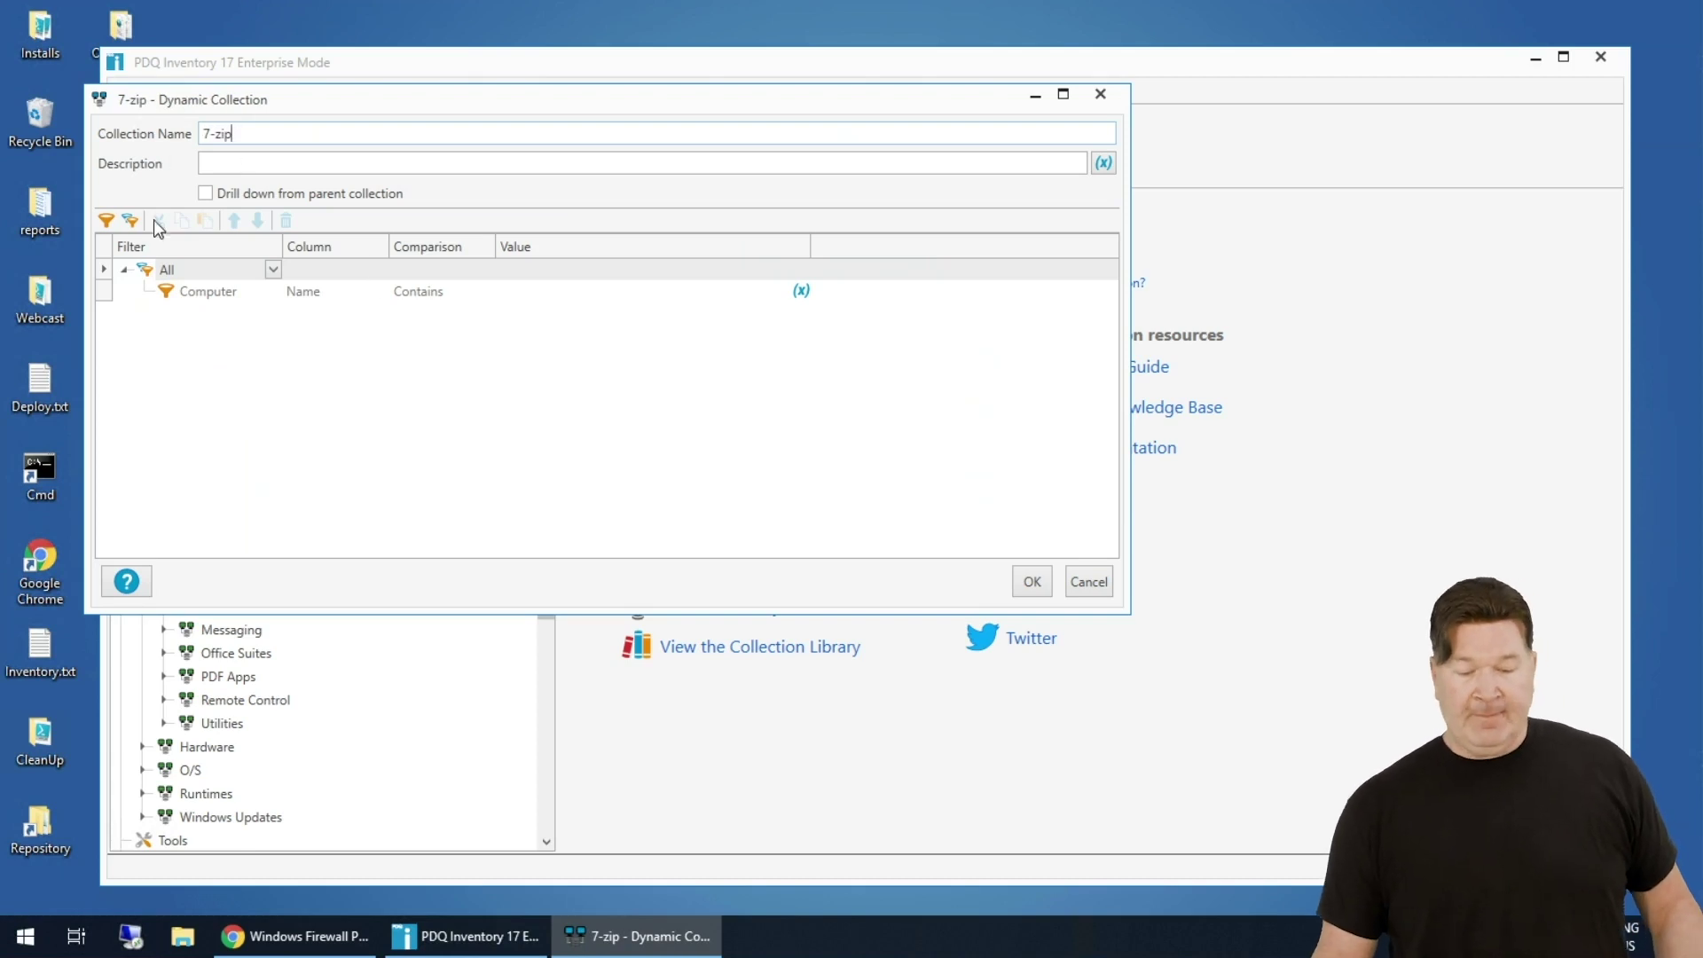
click(236, 291)
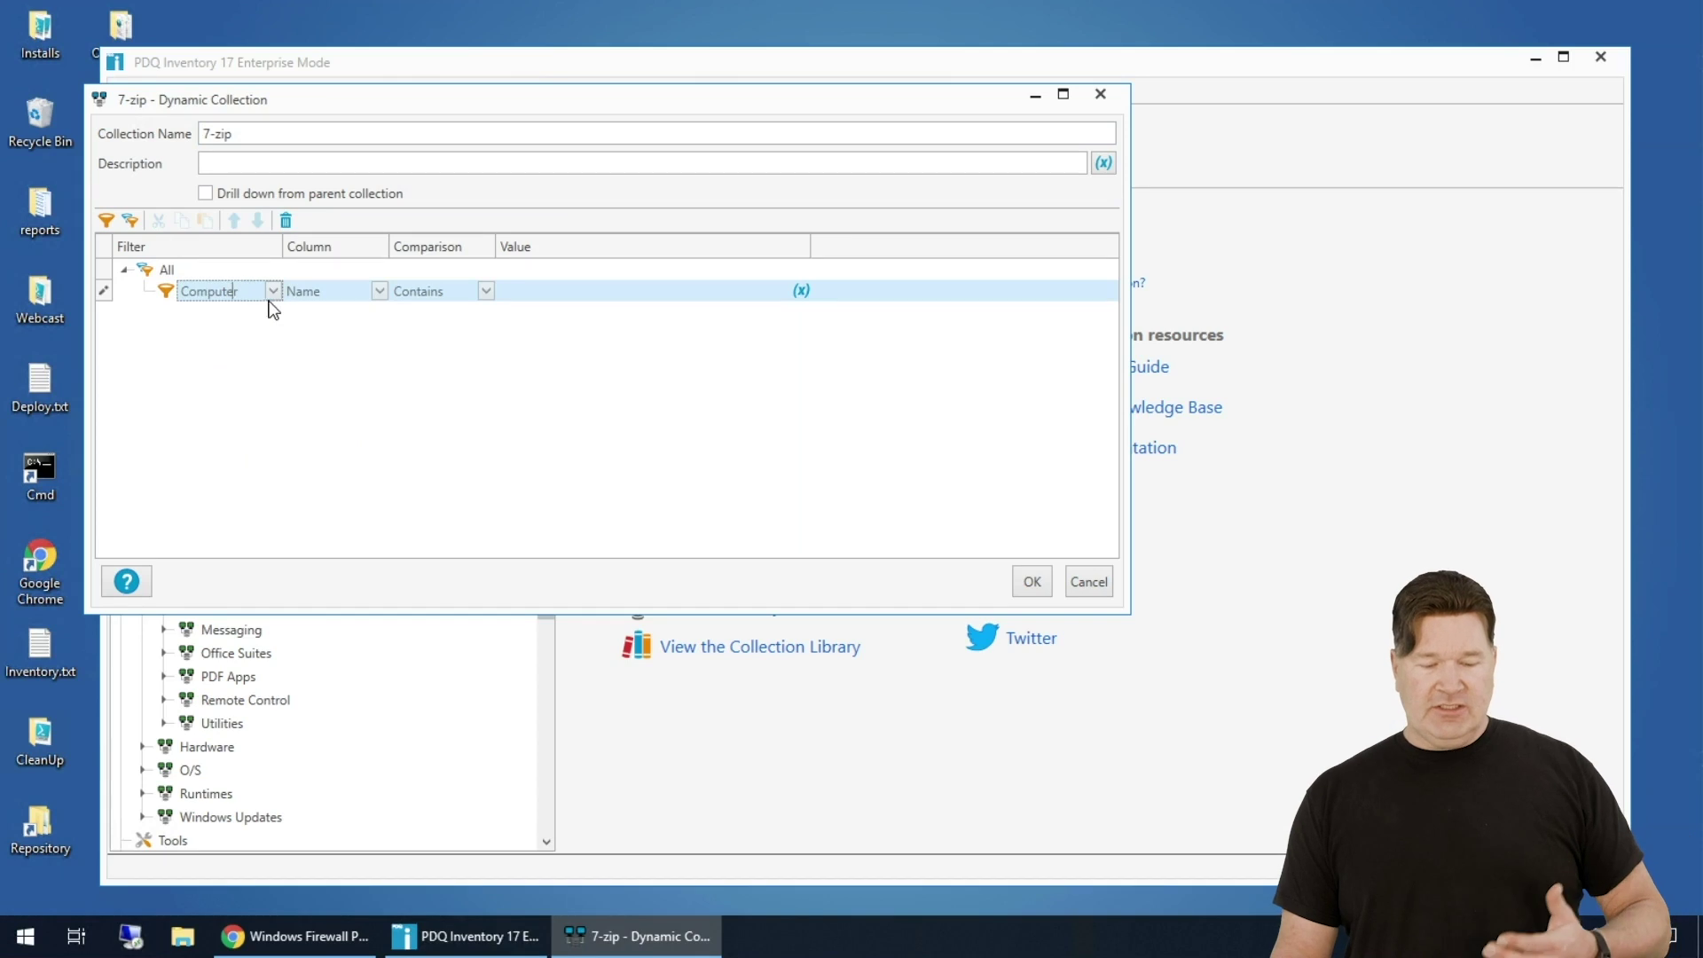
click(275, 292)
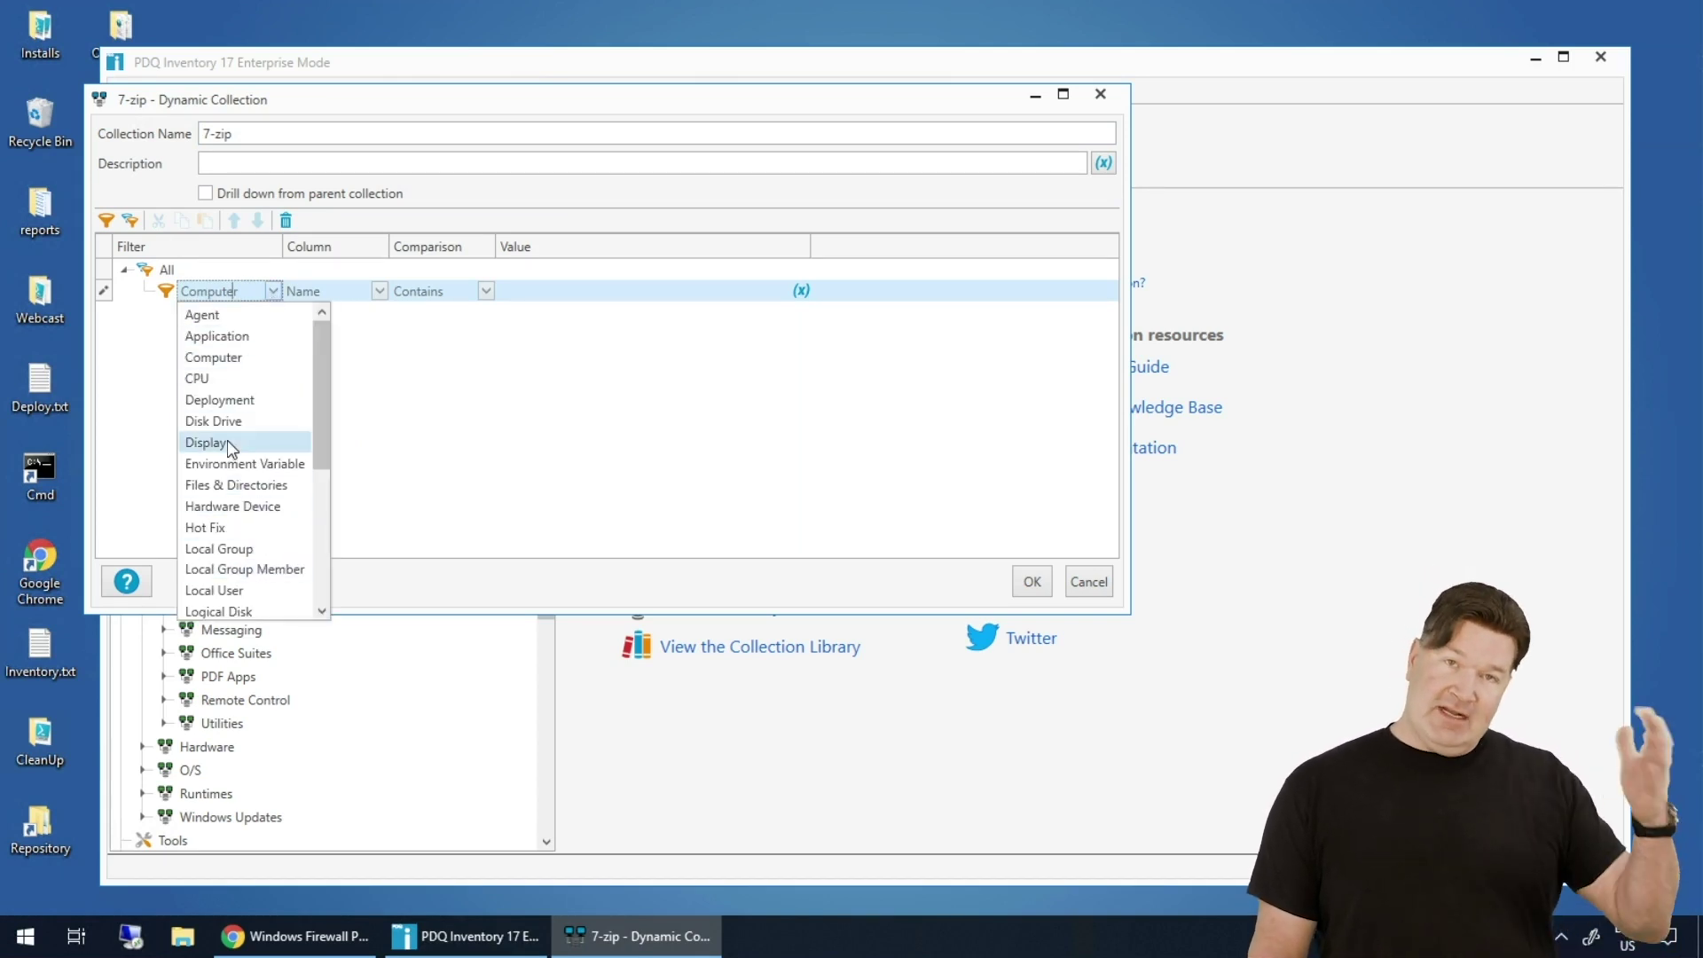
click(237, 338)
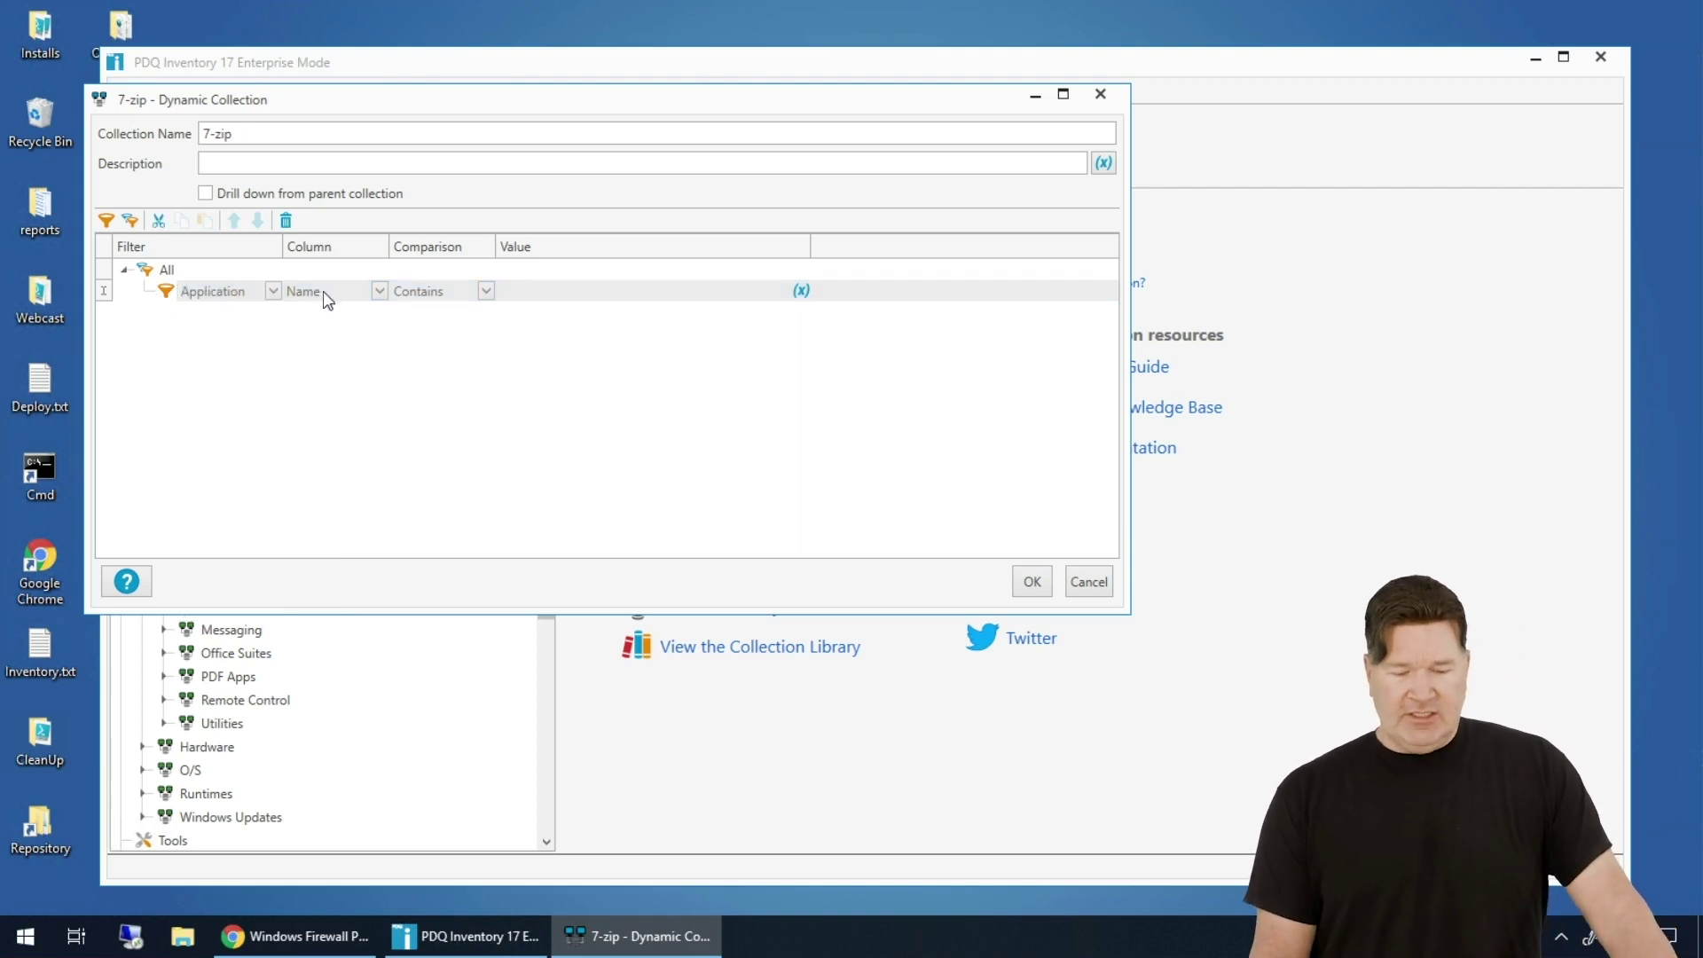
- Set the filter to application Name Contains 7-zip and save the collection
click(380, 291)
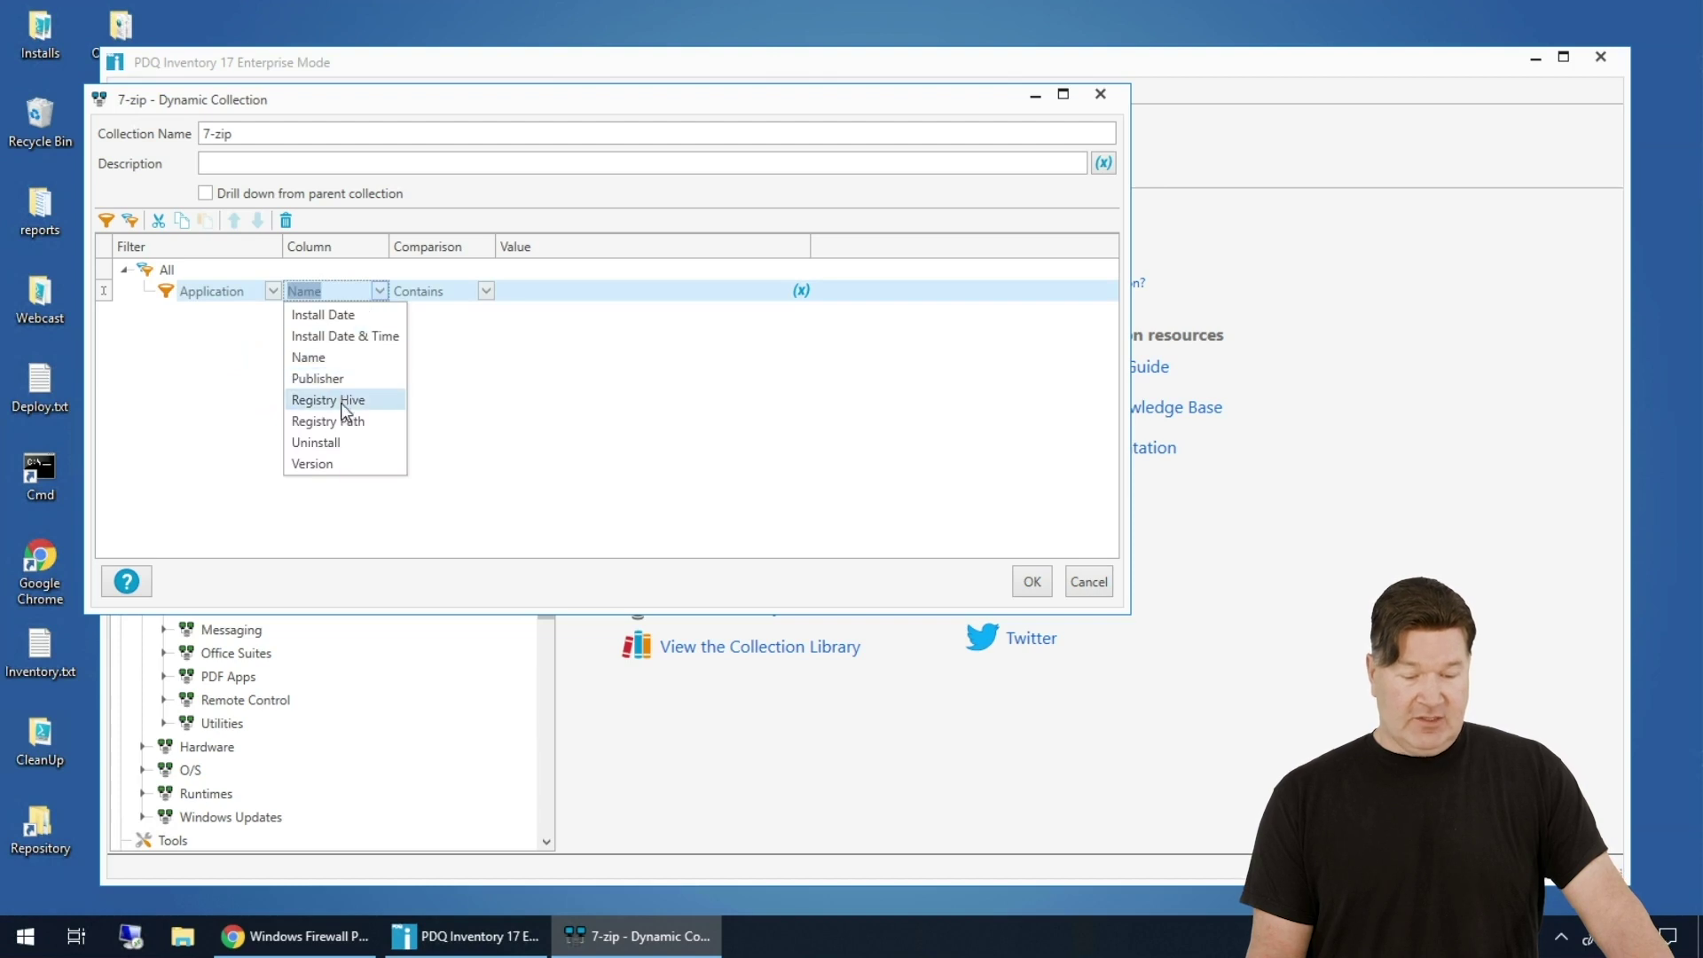
click(437, 312)
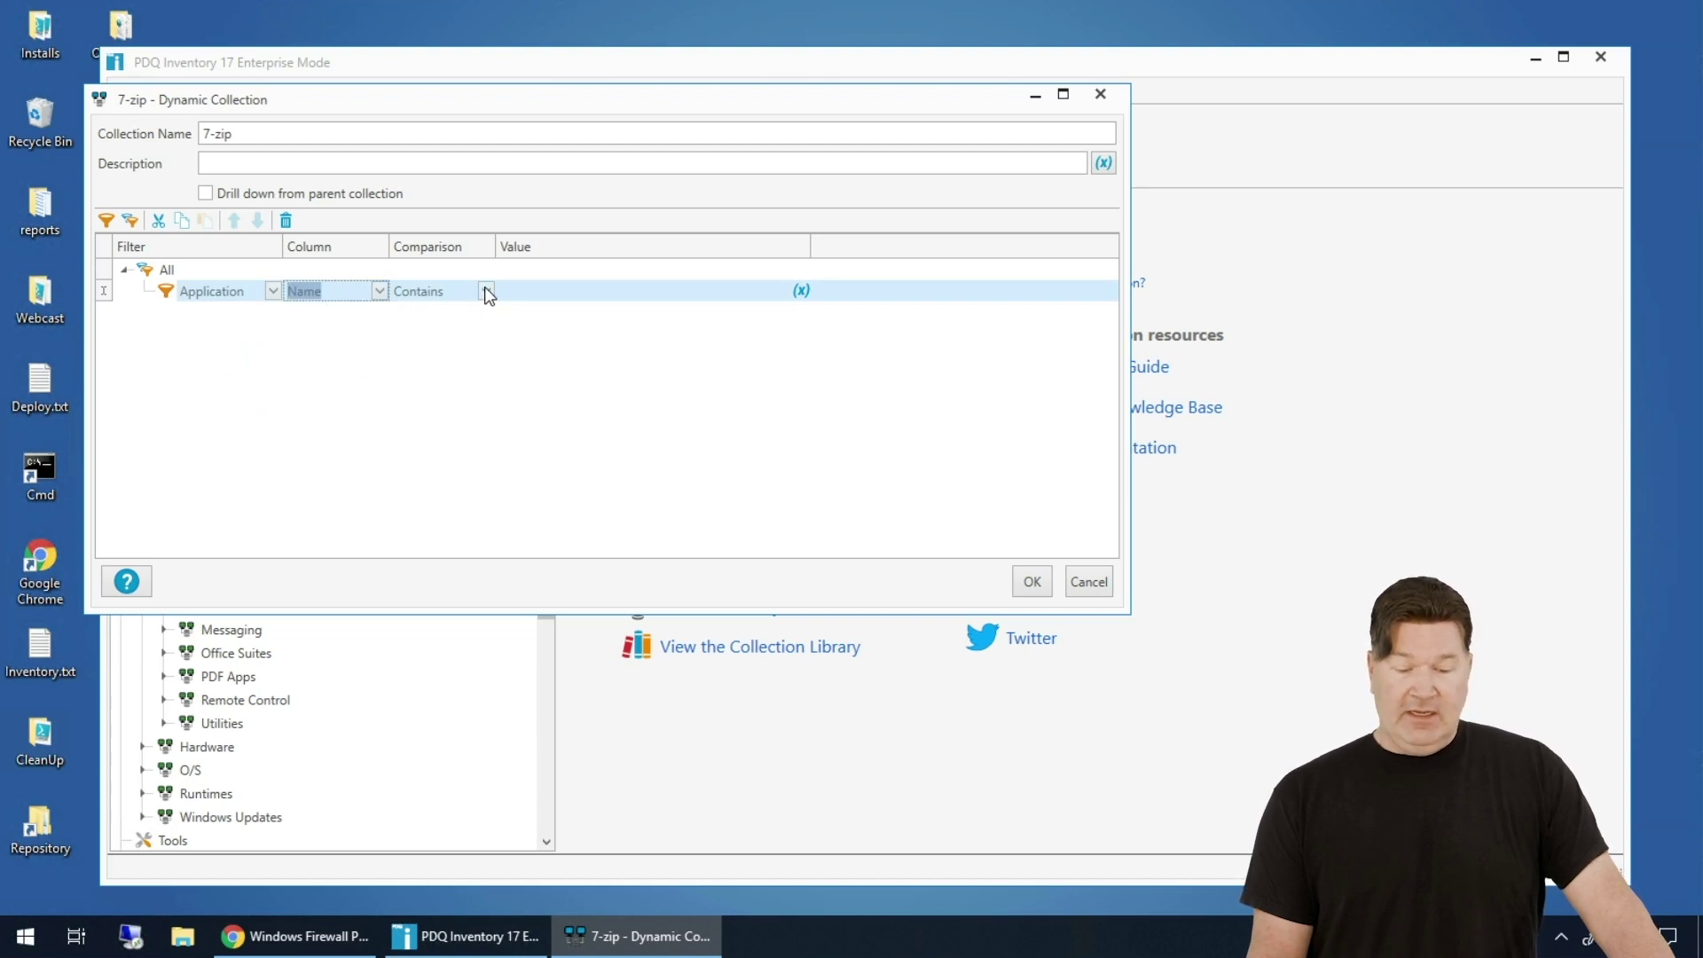
click(485, 290)
scroll(505, 372, down, 2)
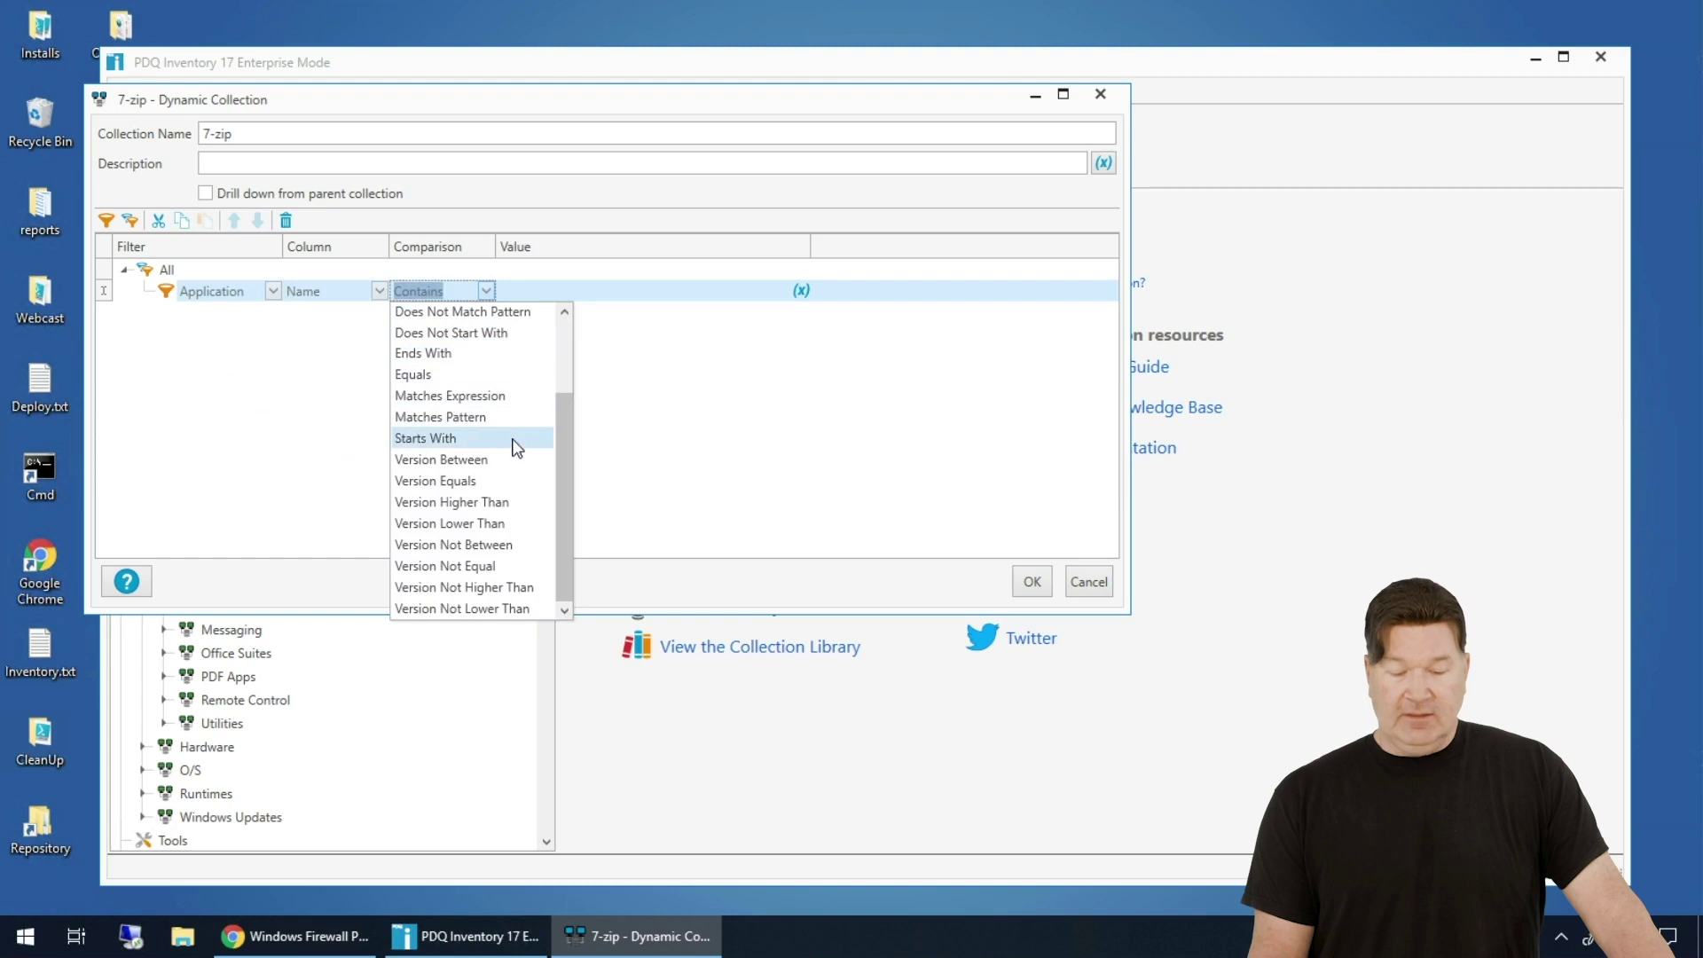
scroll(510, 439, up, 2)
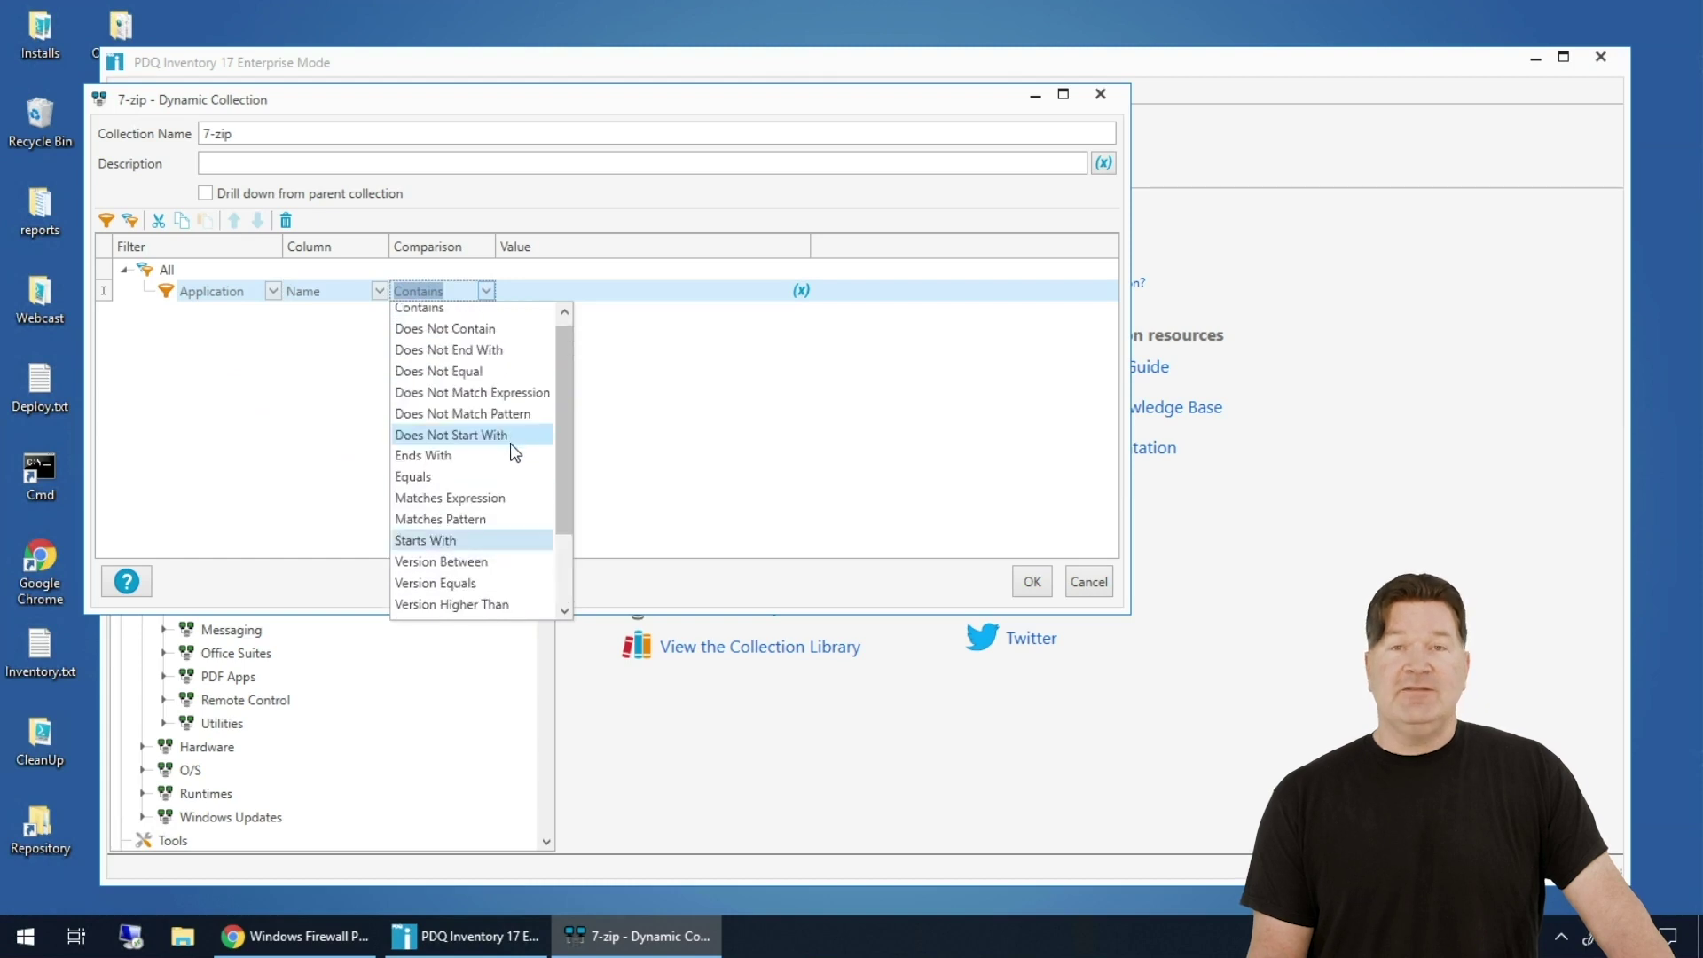
click(548, 300)
click(551, 290)
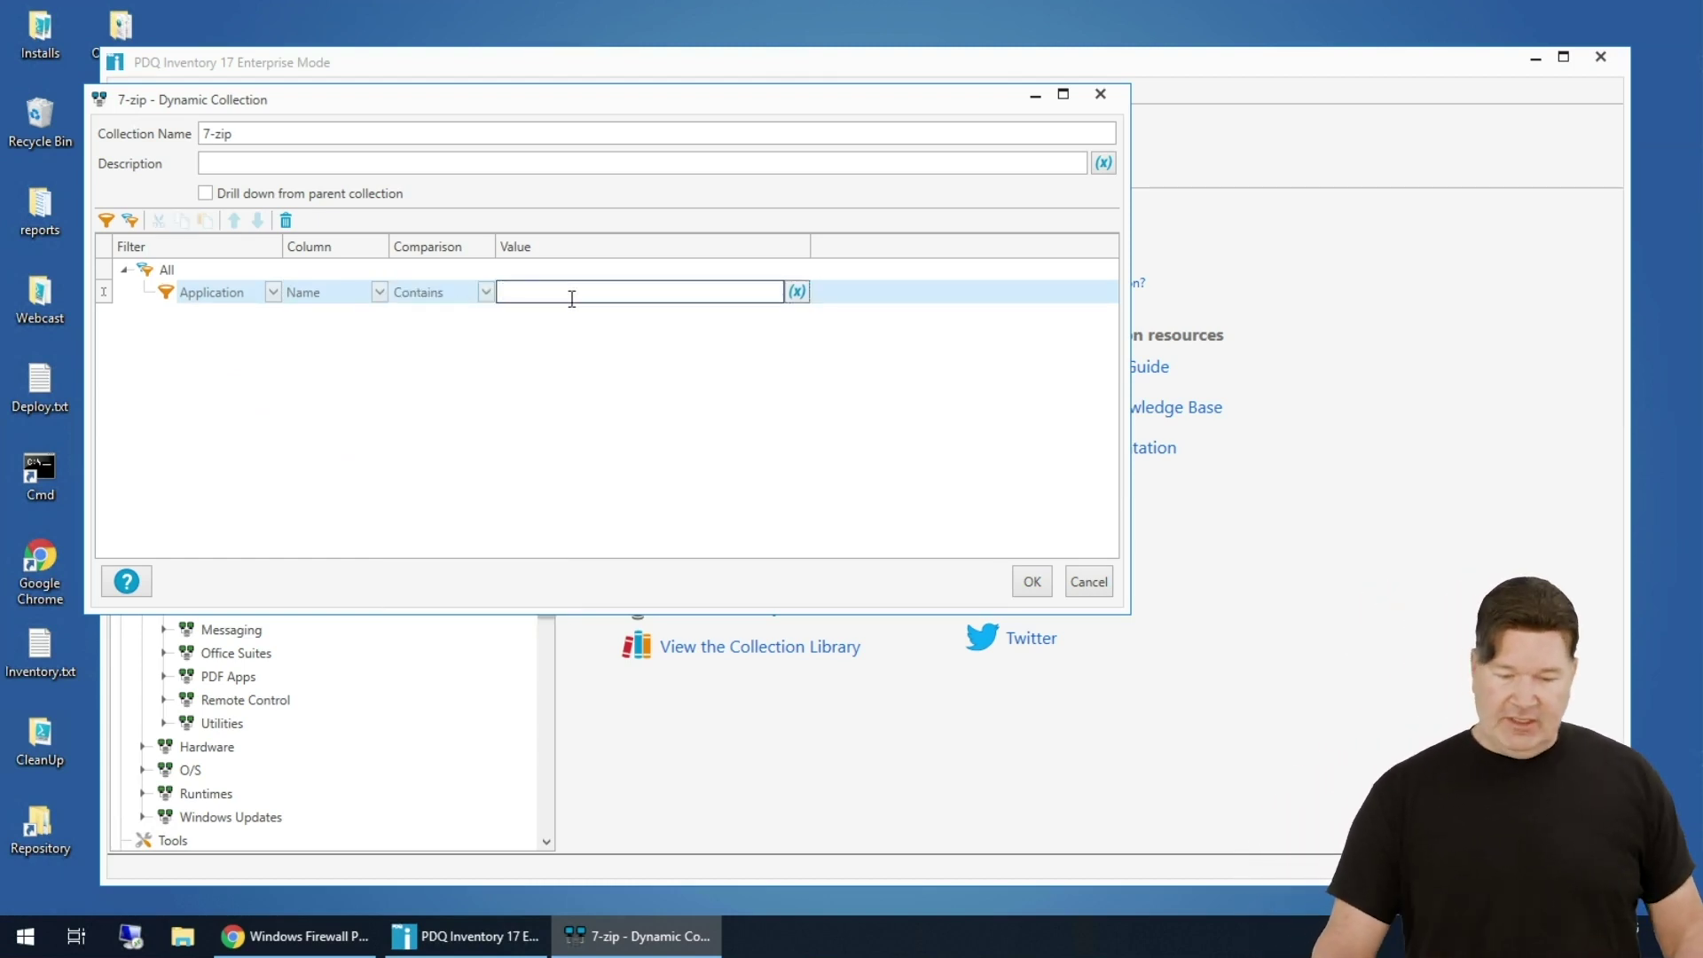
text(7)
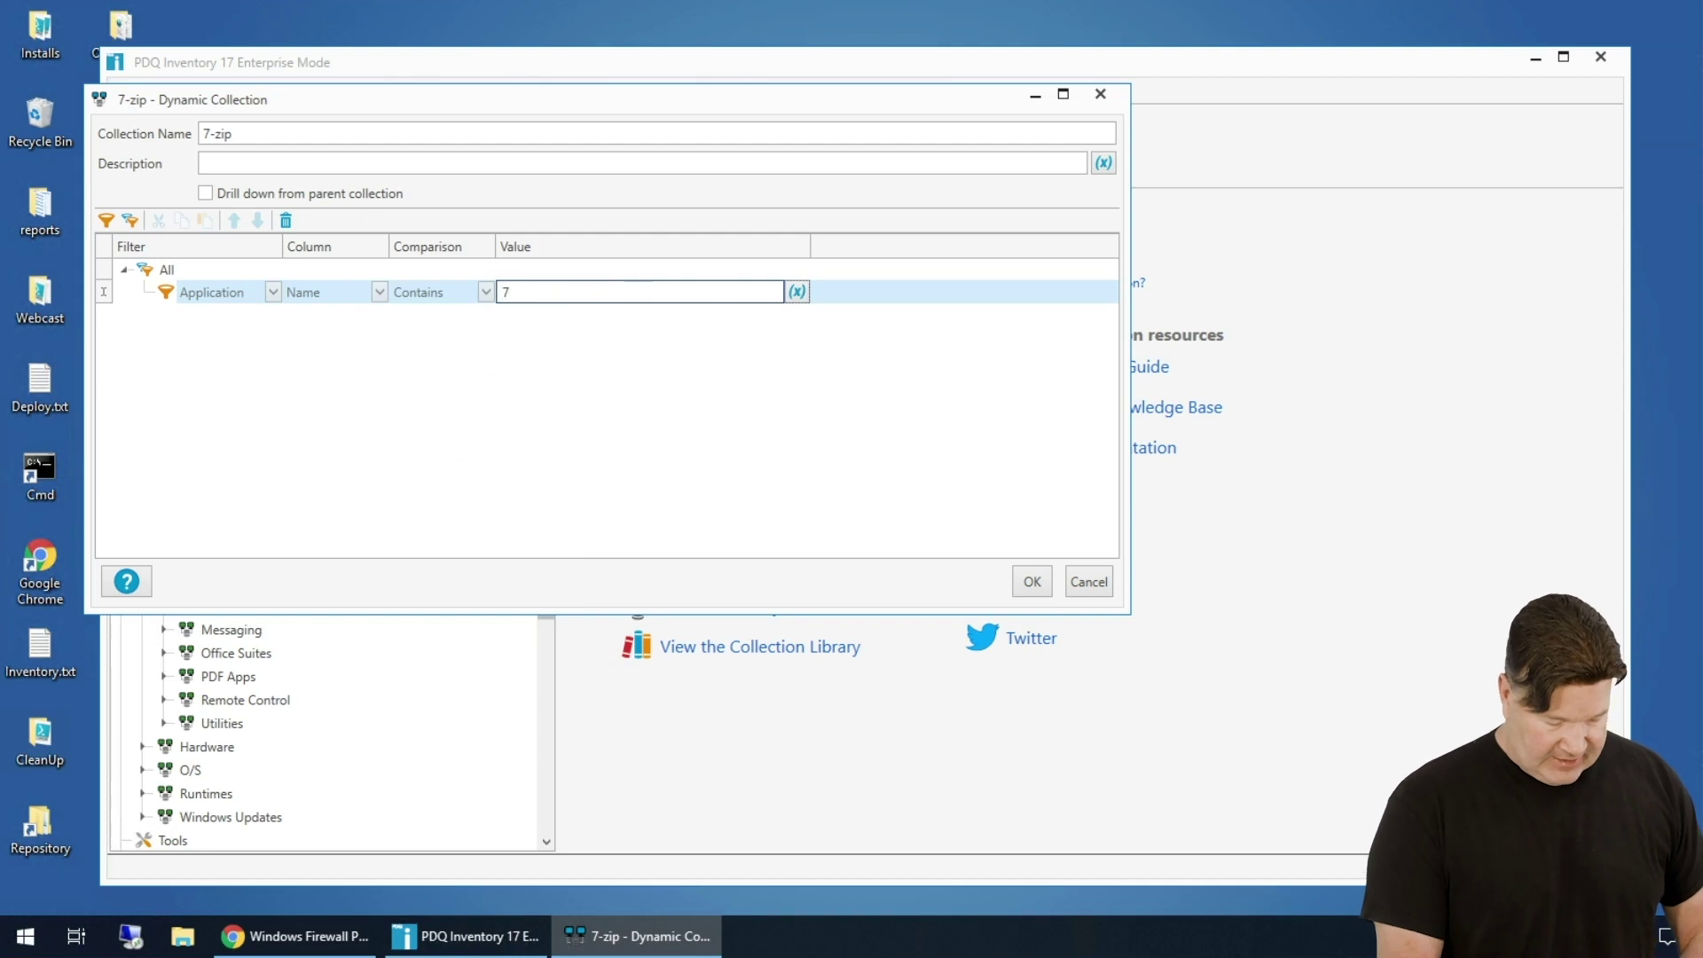
text(-zi)
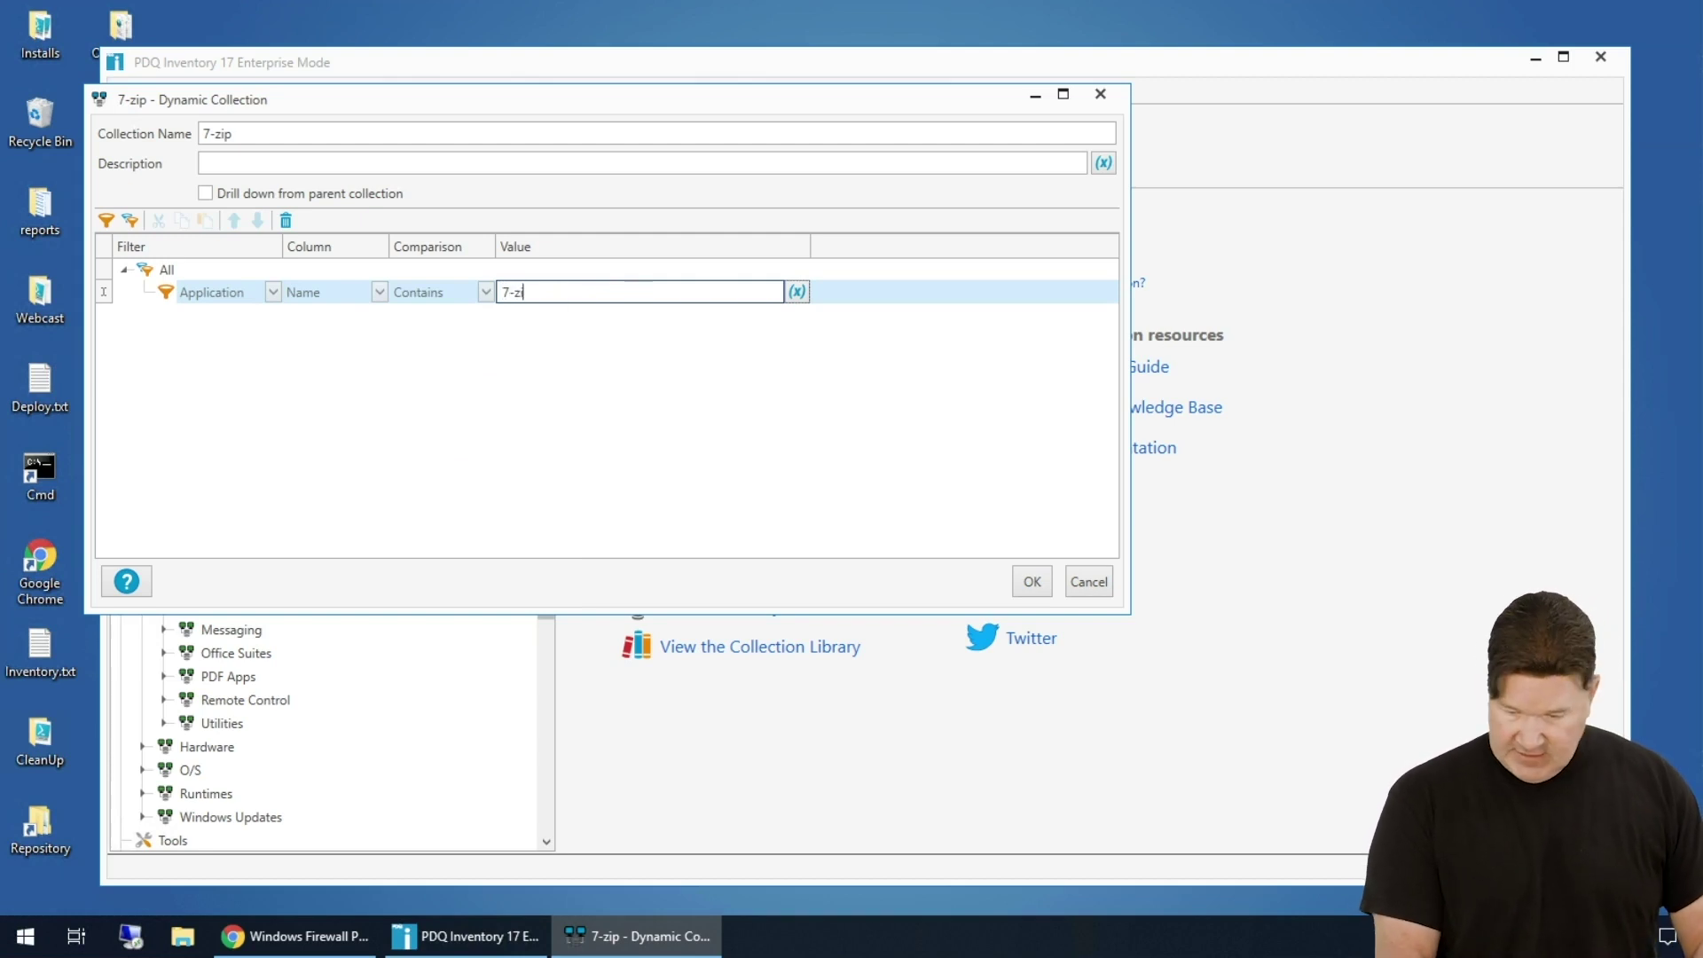
text(p)
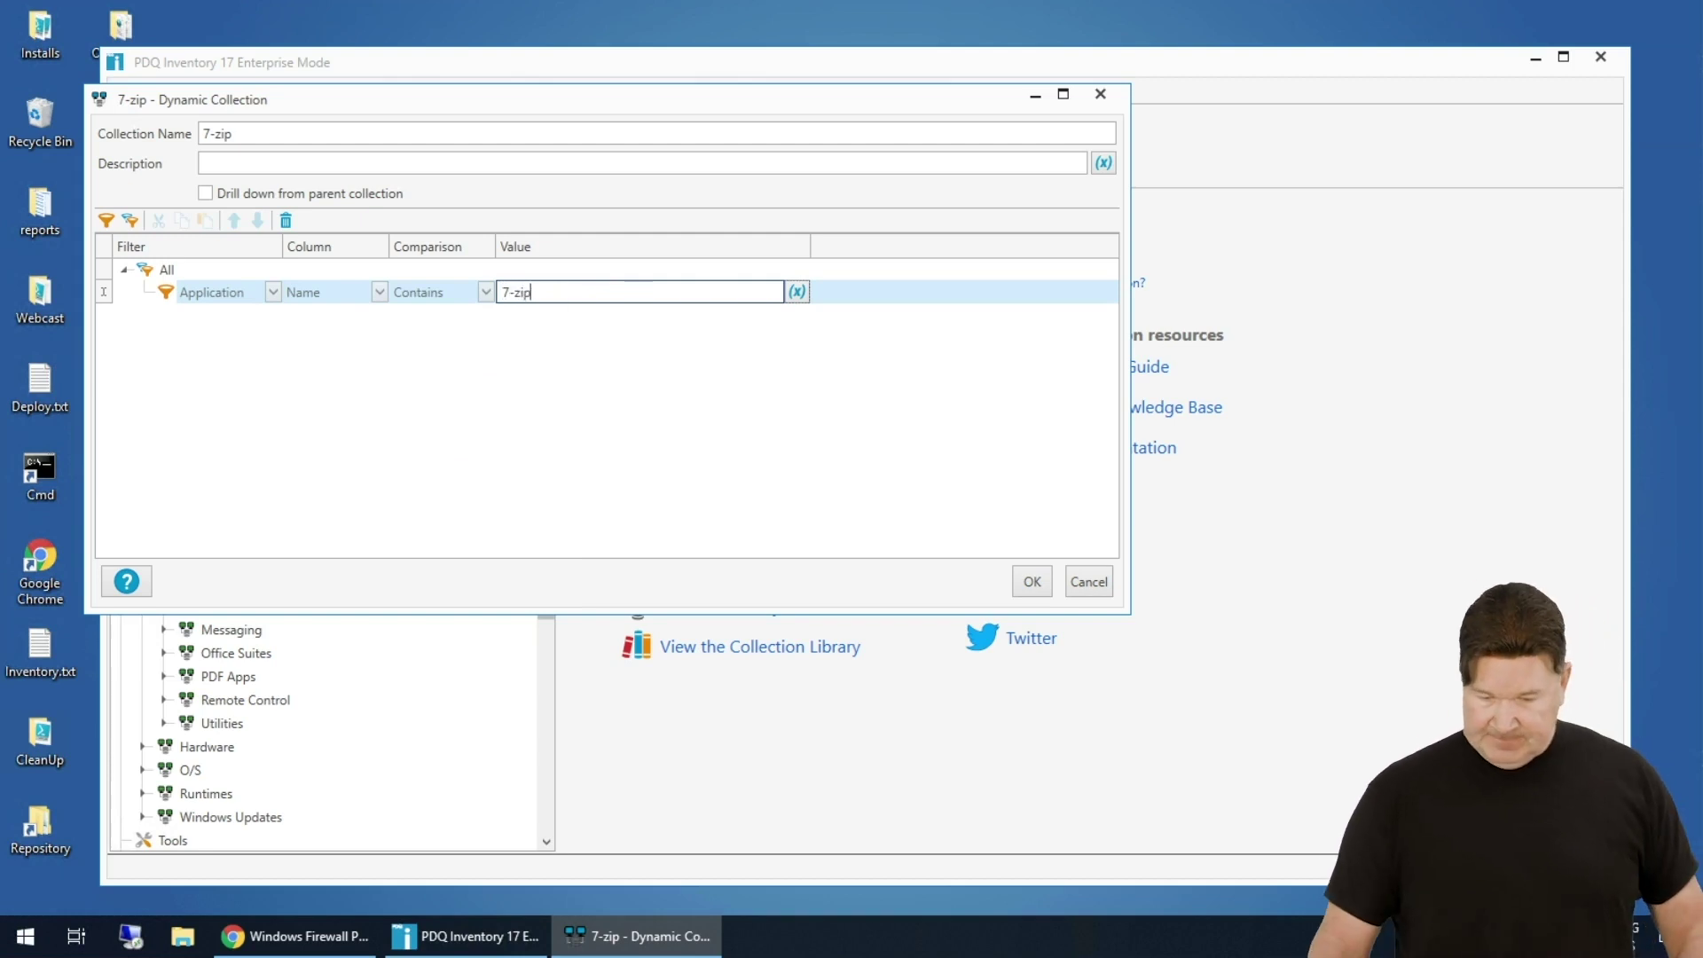
click(1047, 584)
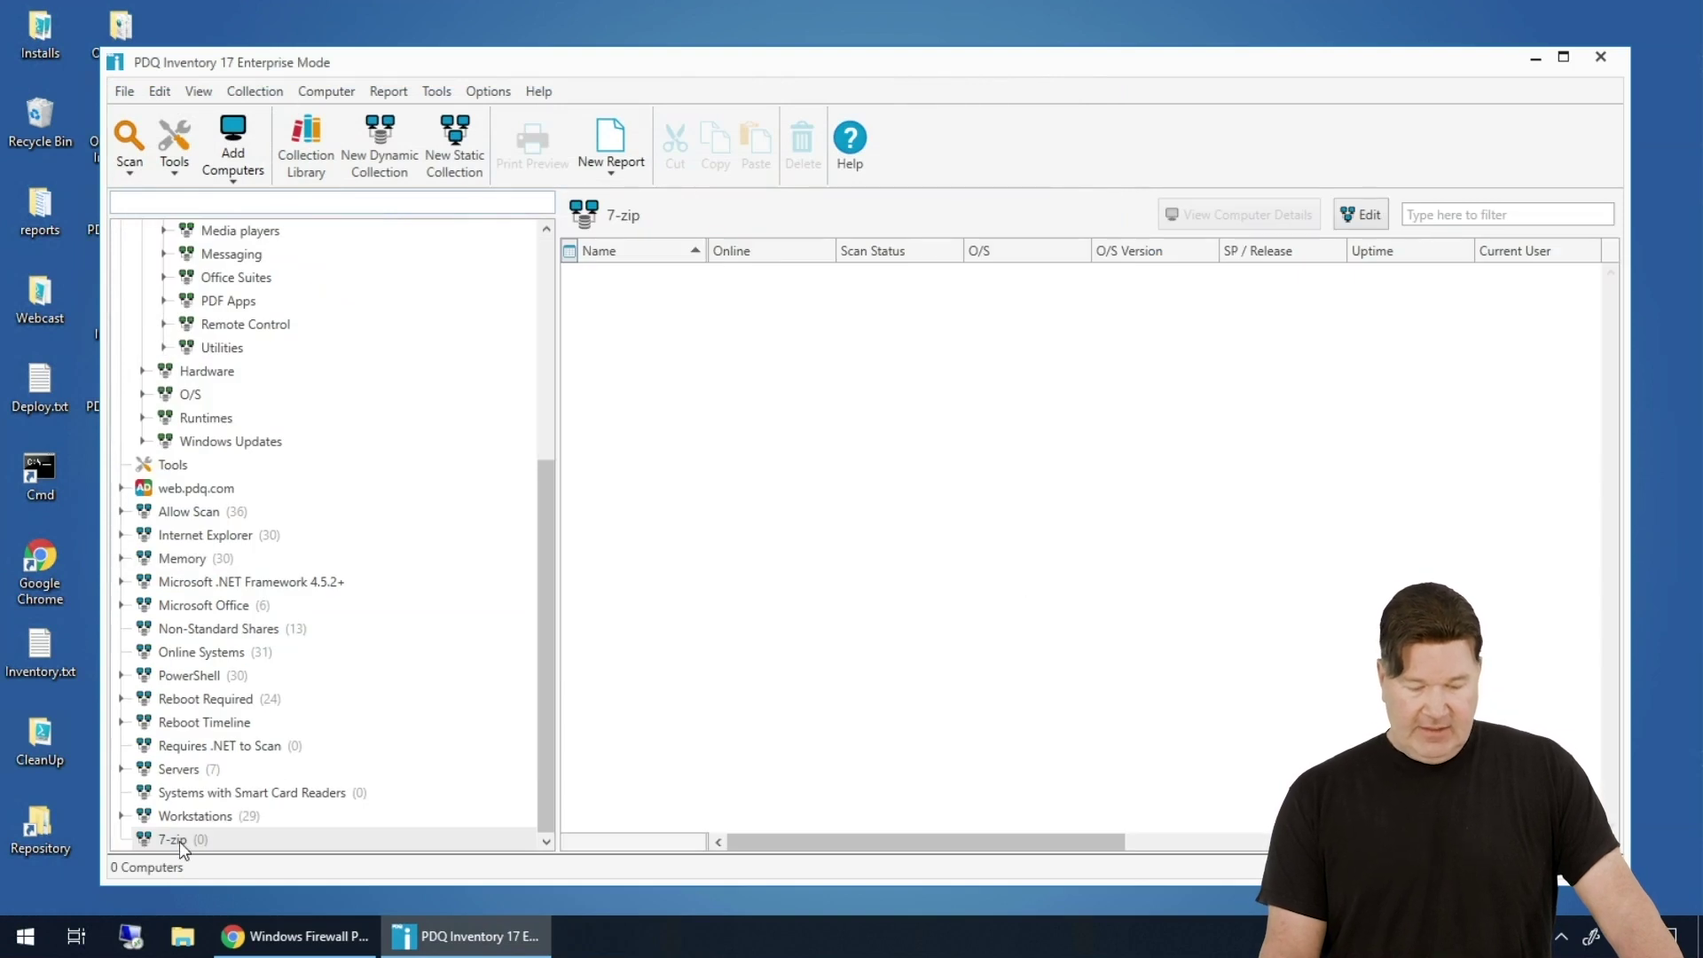
- View the 21 computers in the 7-zip collection and bring up the Report menu
click(173, 839)
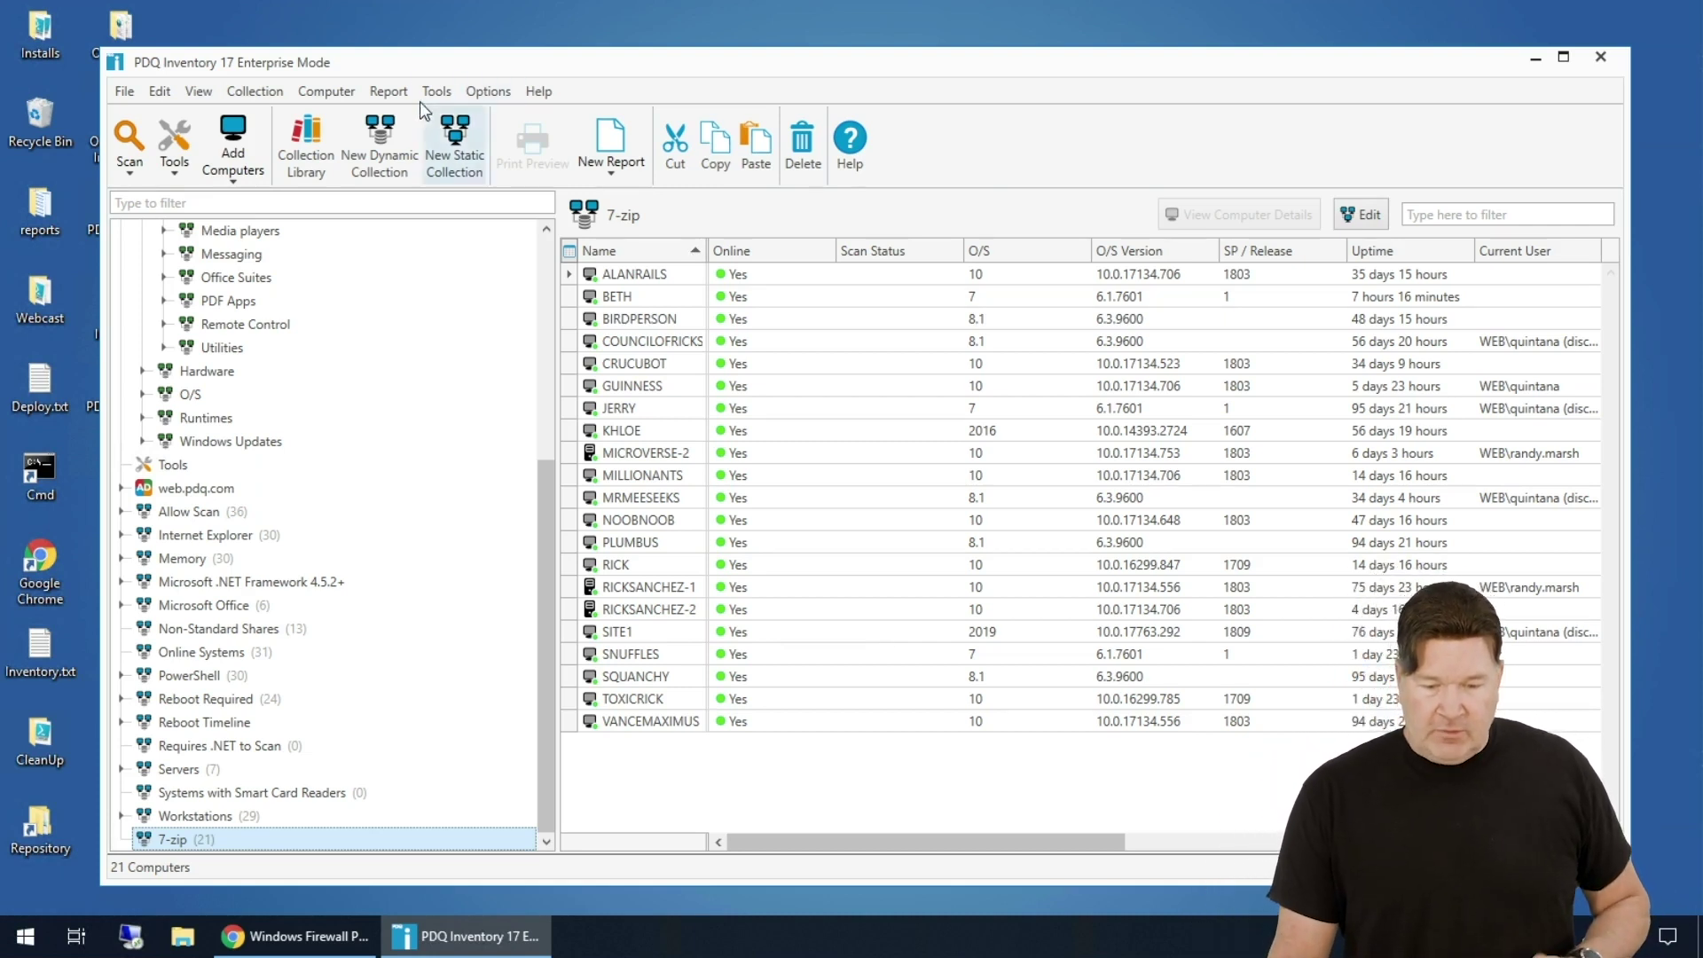
click(387, 92)
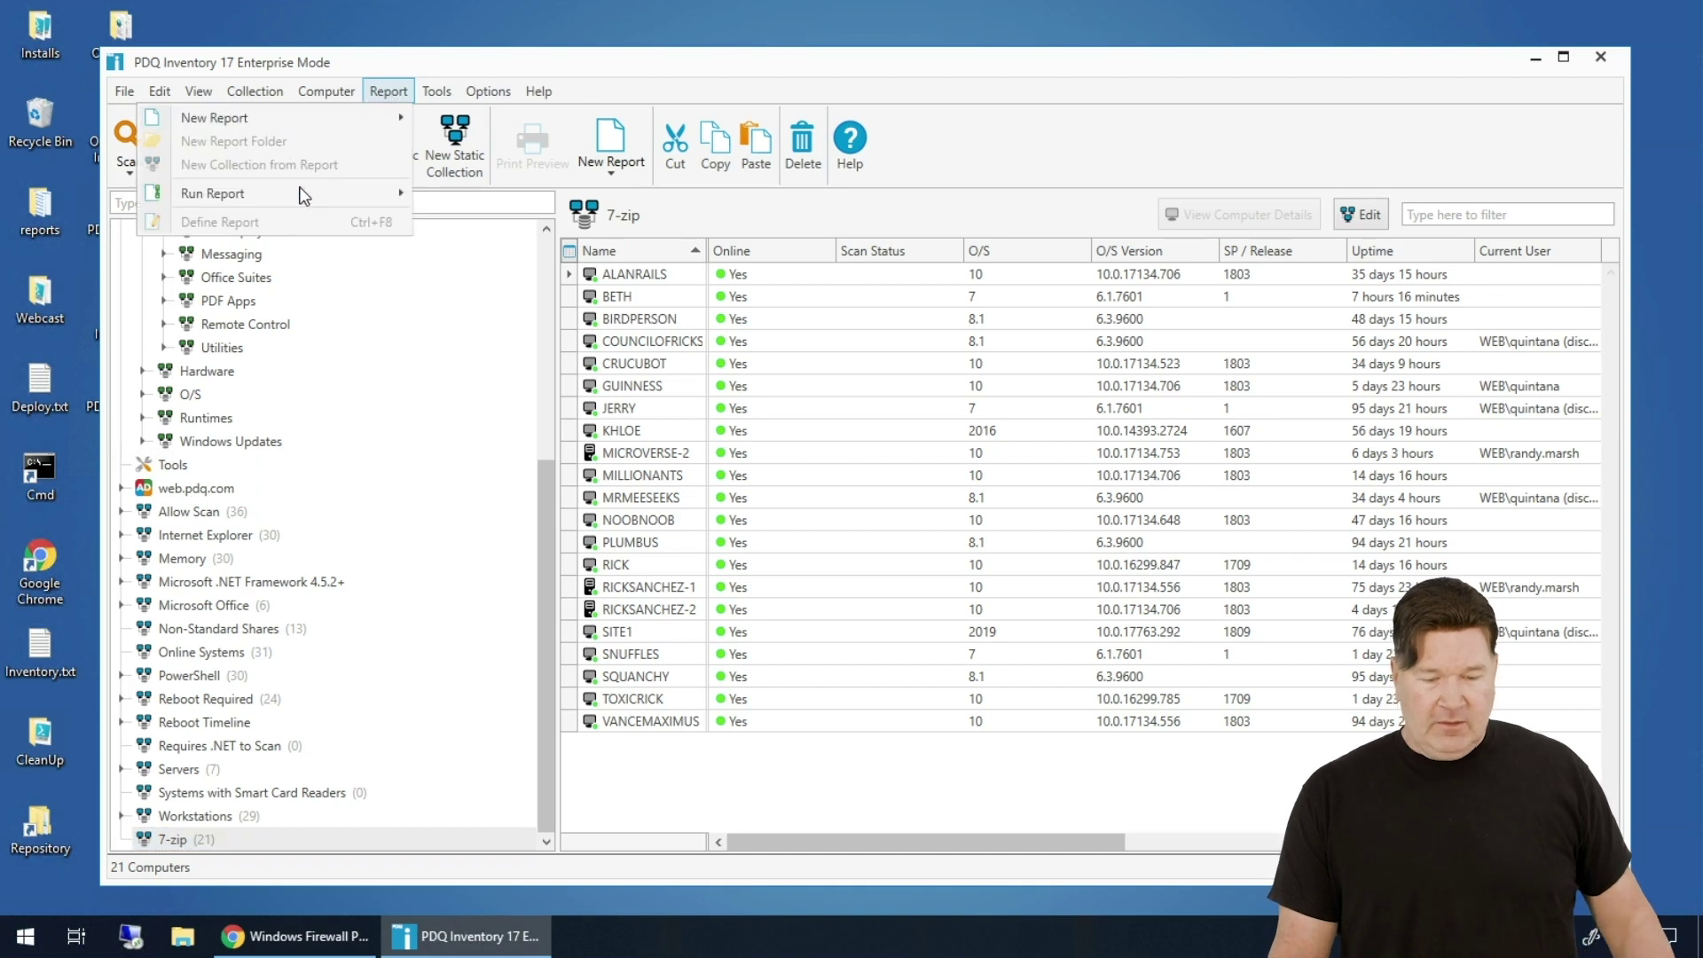
- Run the Applications report with All Computers as the collection source
mouse_move(302, 194)
click(479, 221)
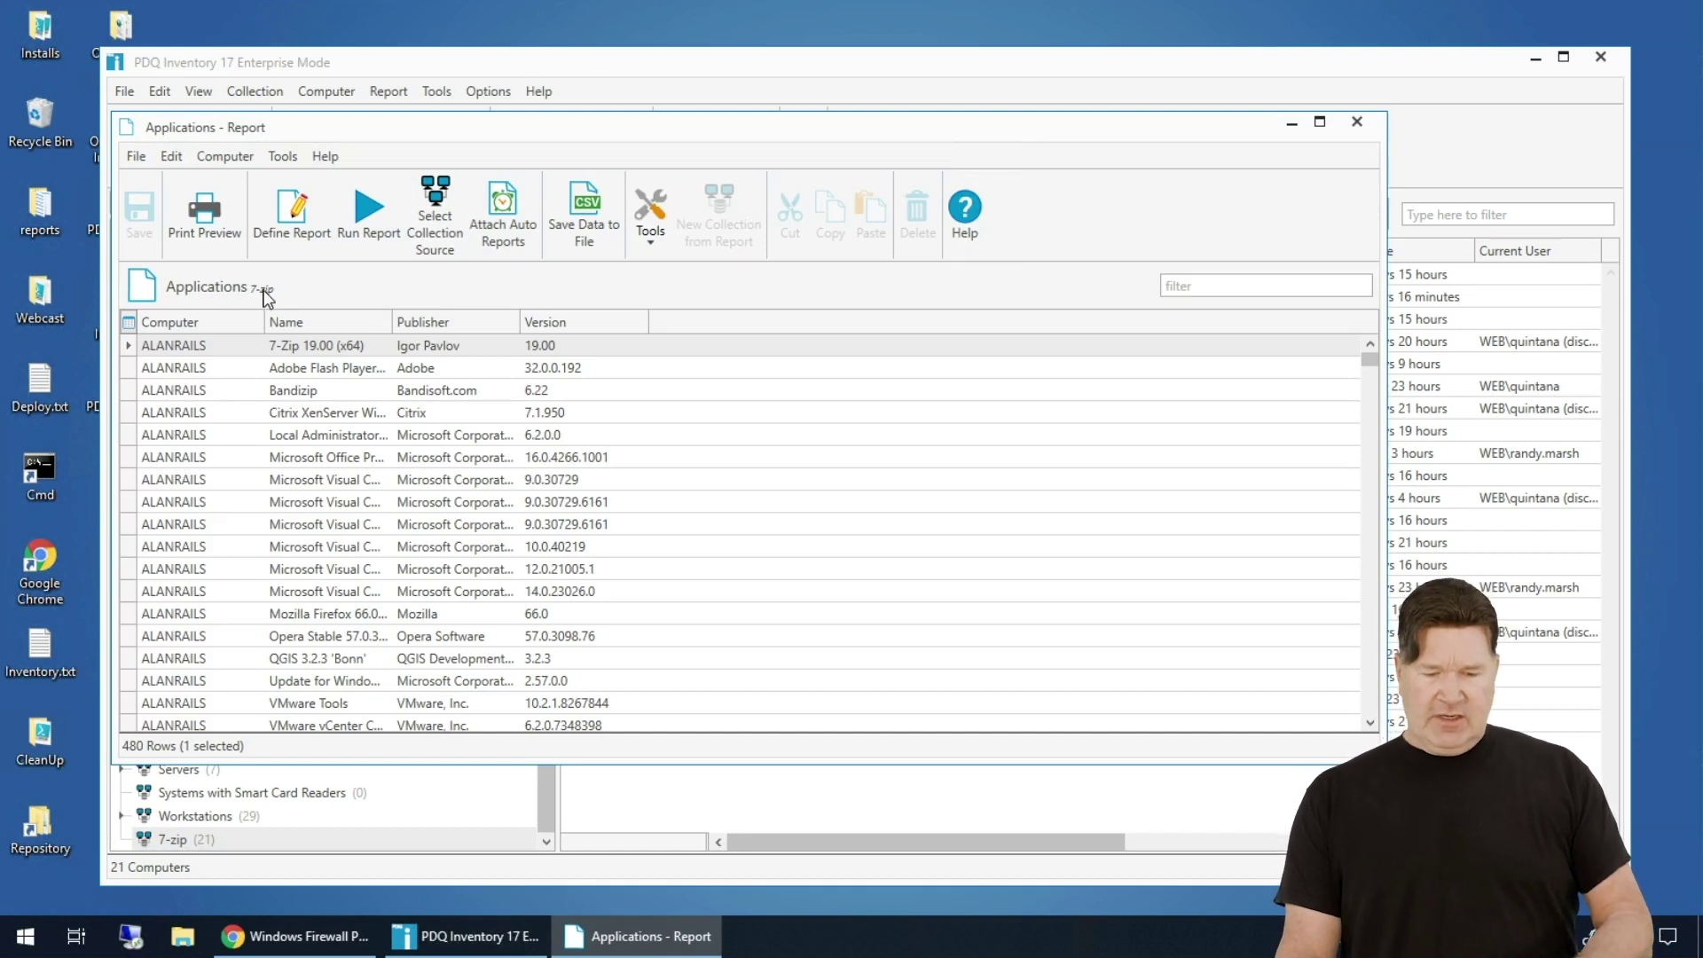
click(436, 224)
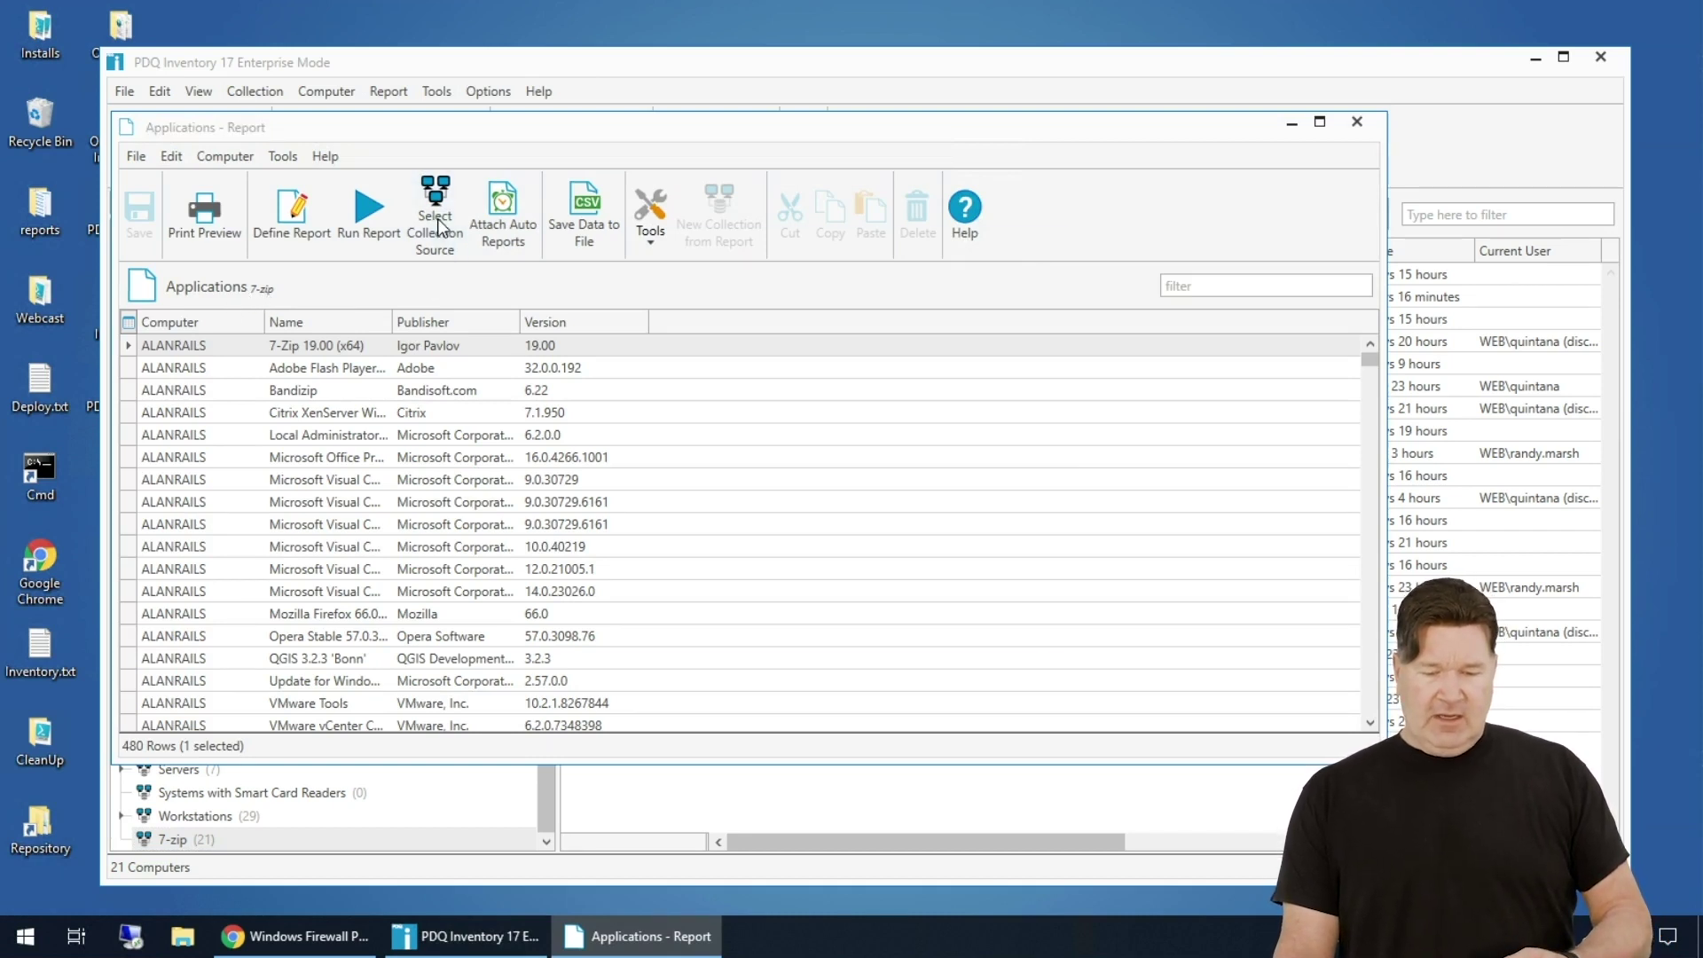
click(537, 337)
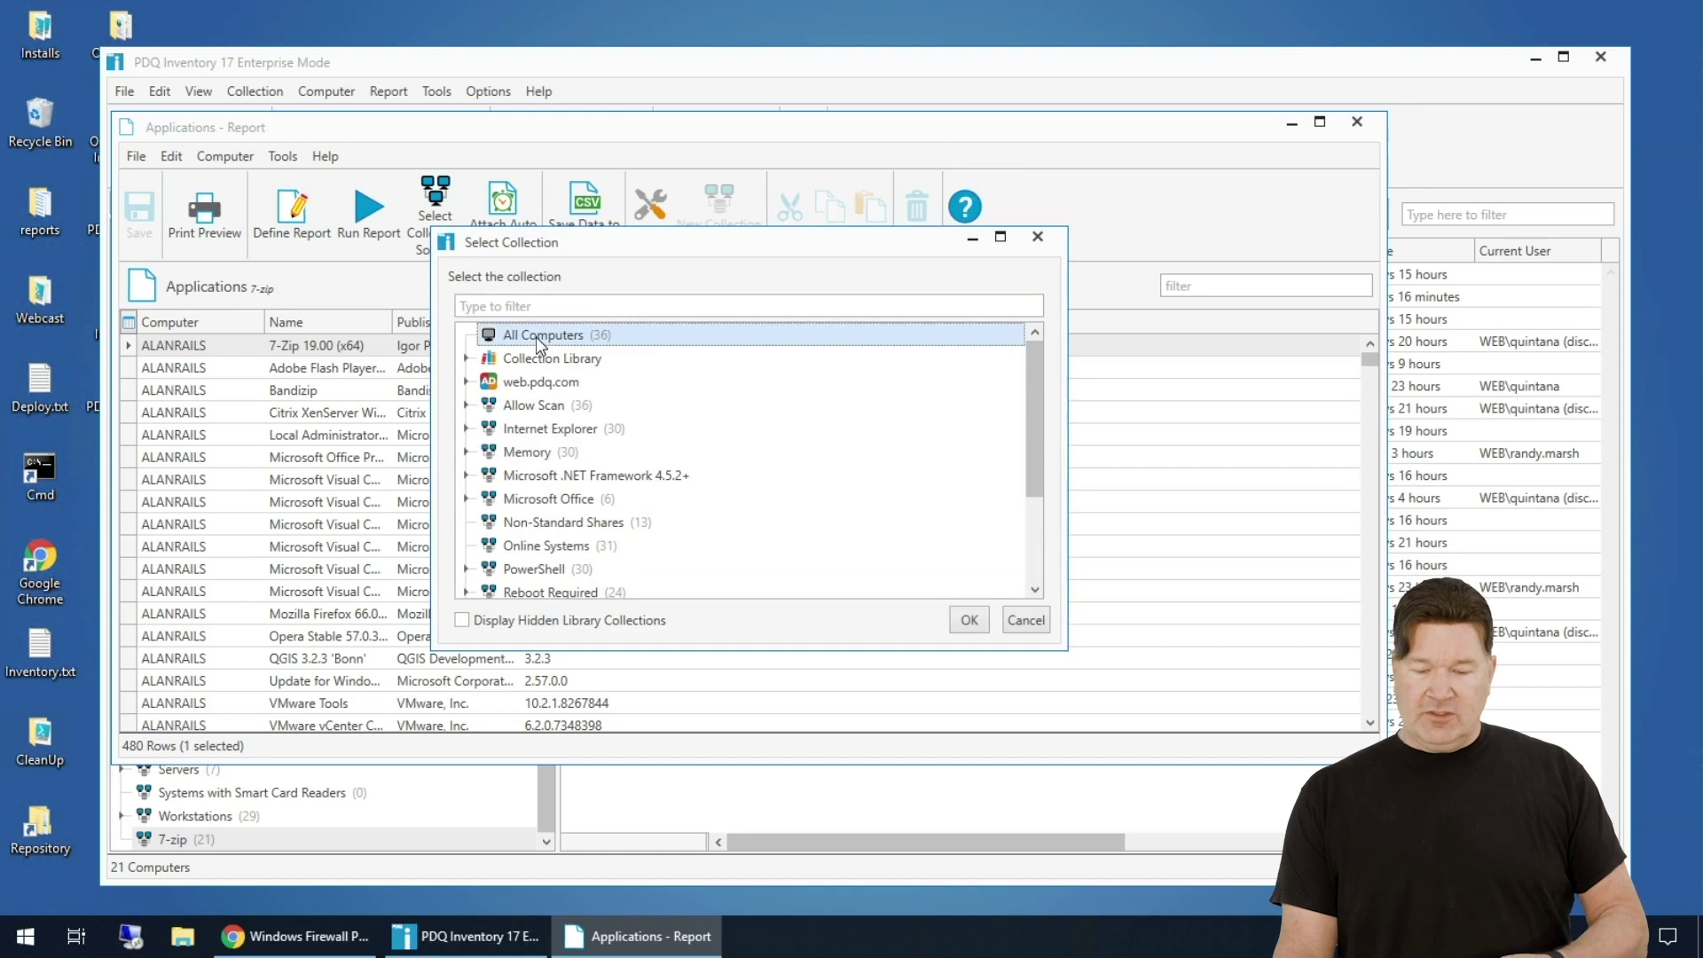
click(981, 621)
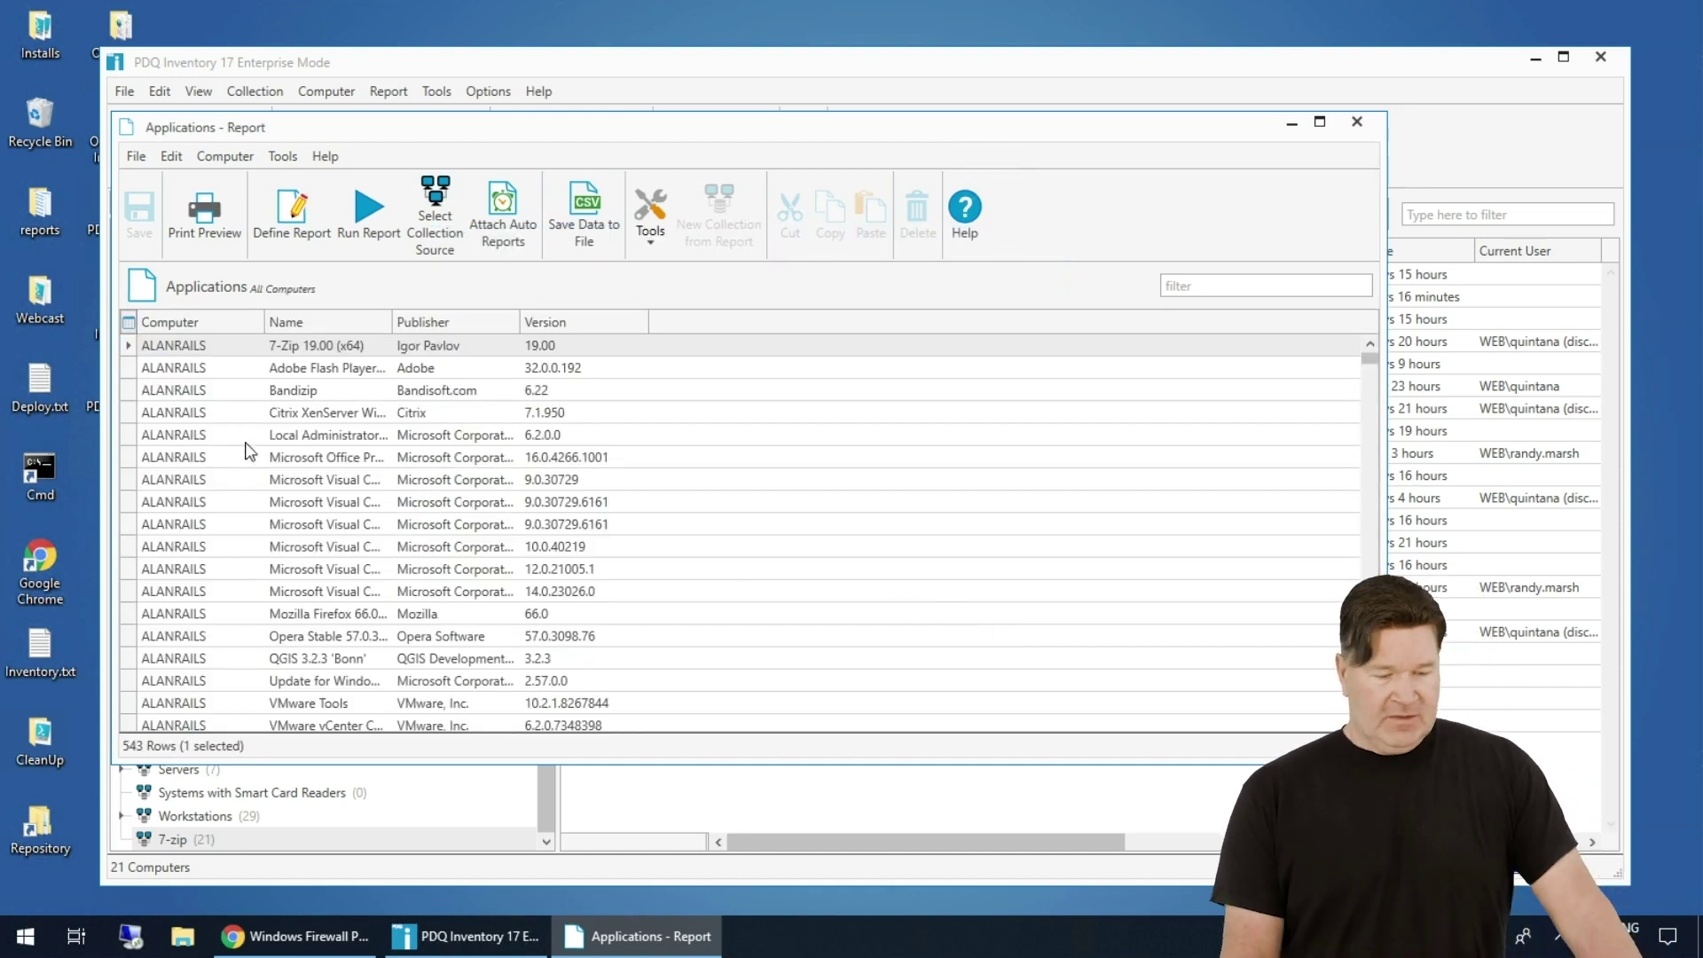
scroll(248, 453, down, 12)
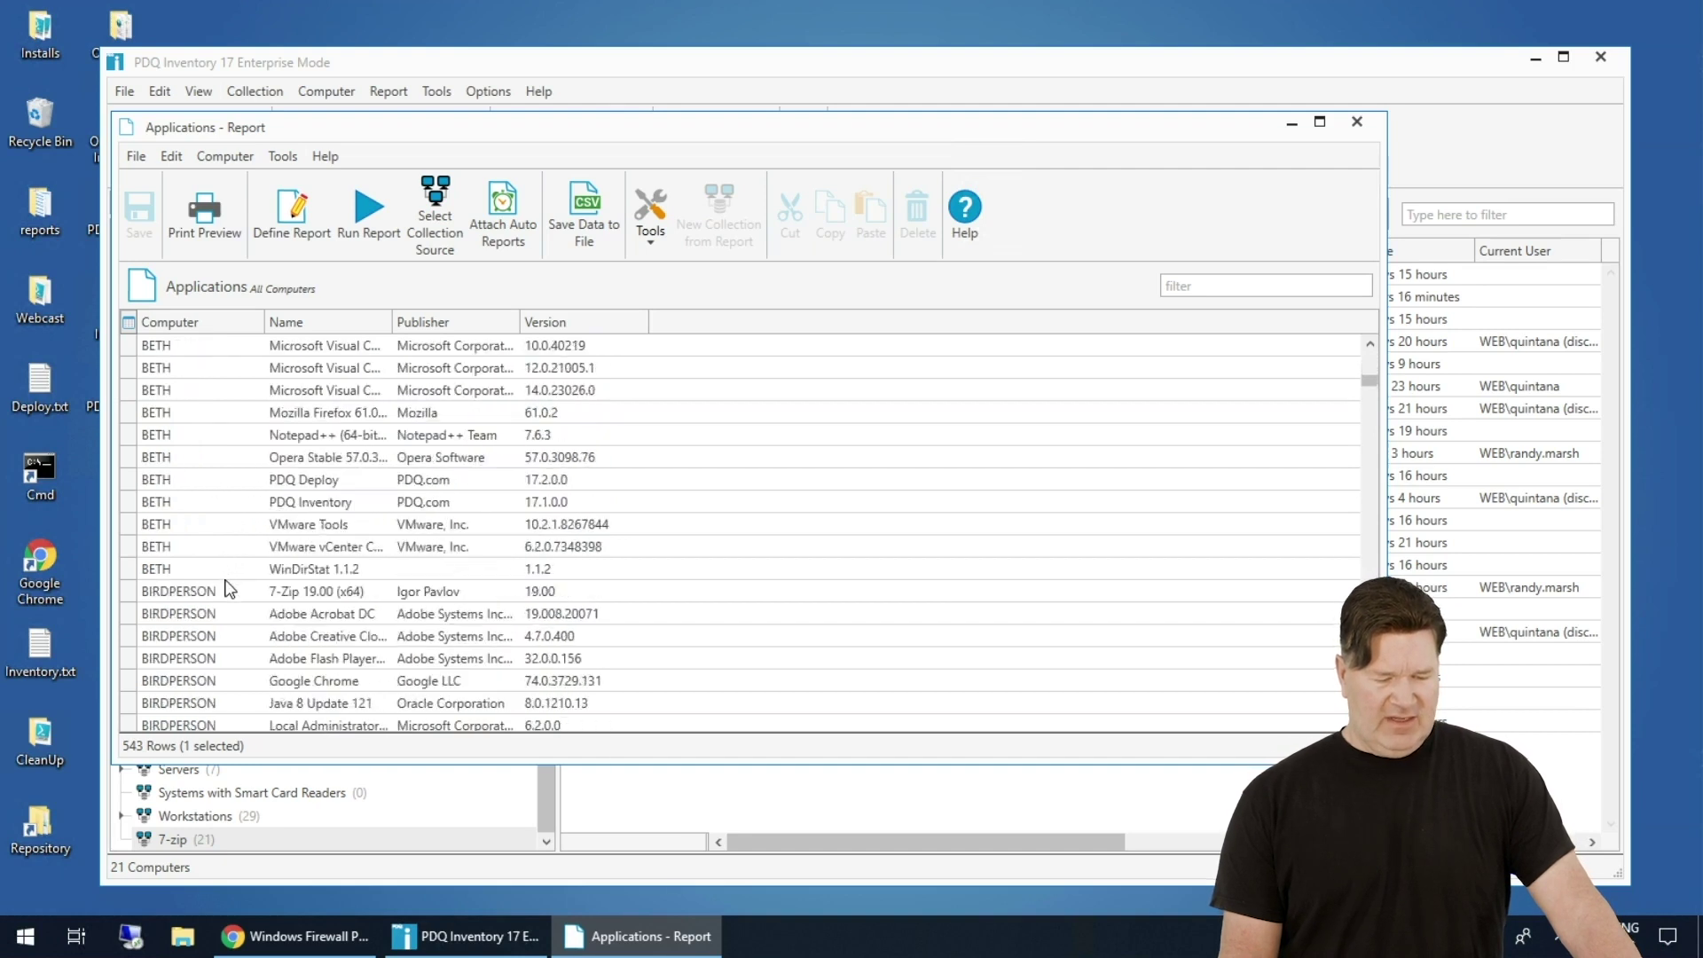
scroll(229, 589, down, 4)
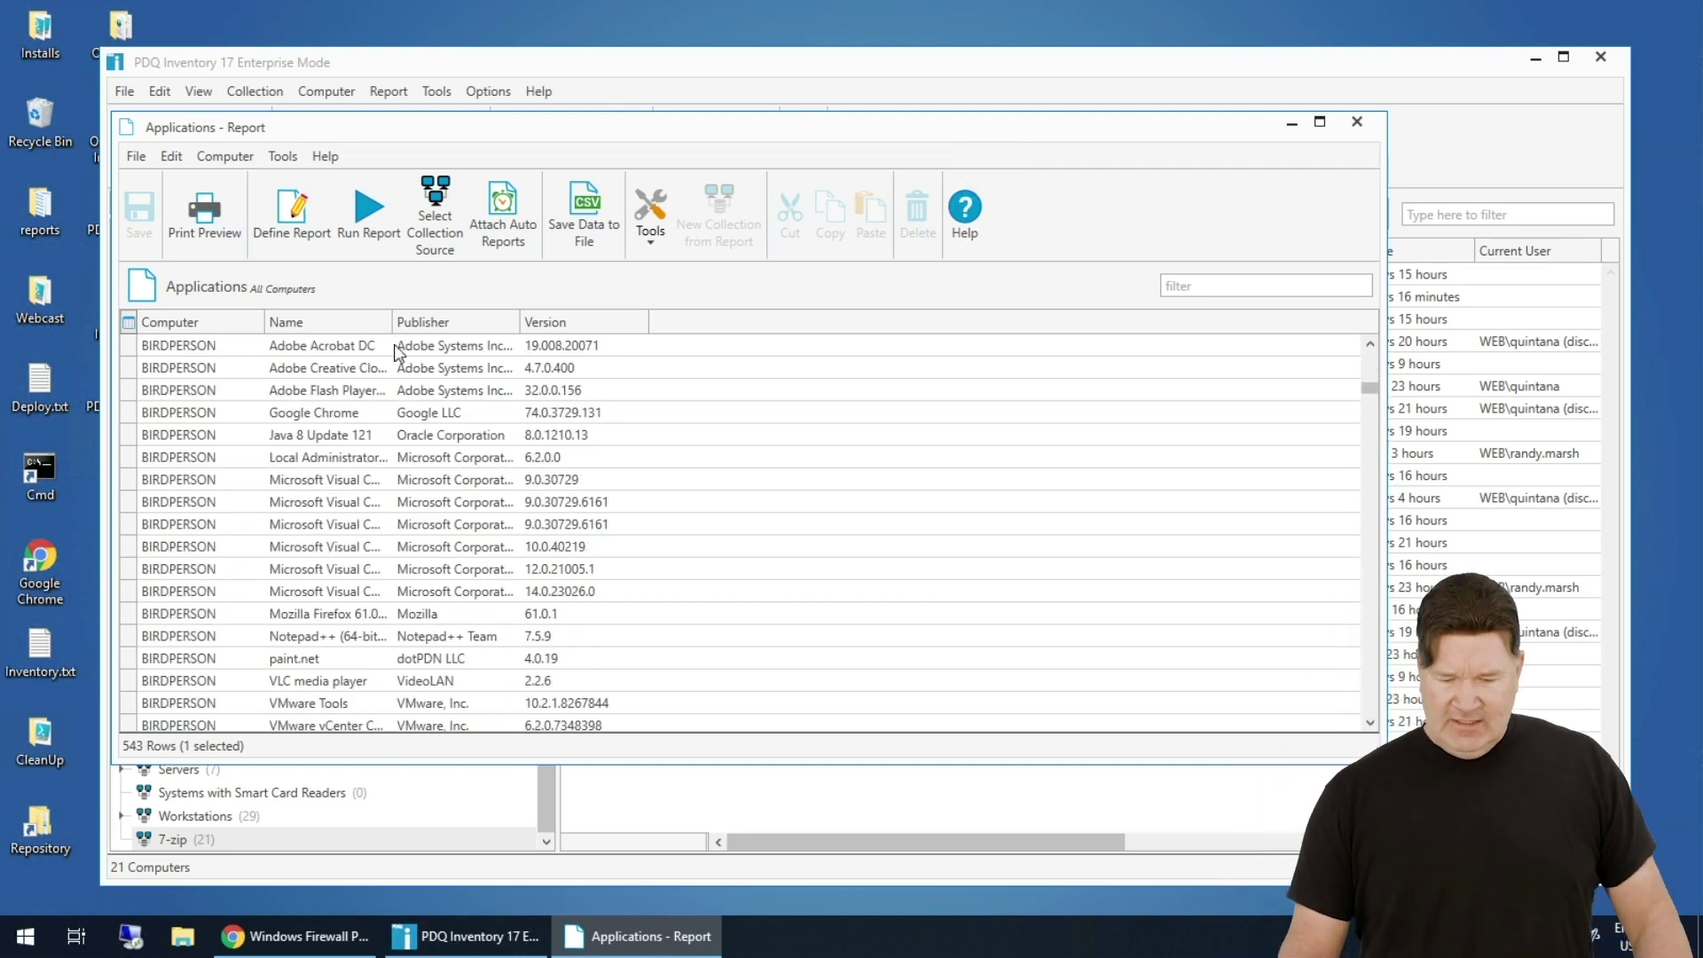
- Widen the Name column to show full names and group the report by application Name
drag(392, 322, 593, 321)
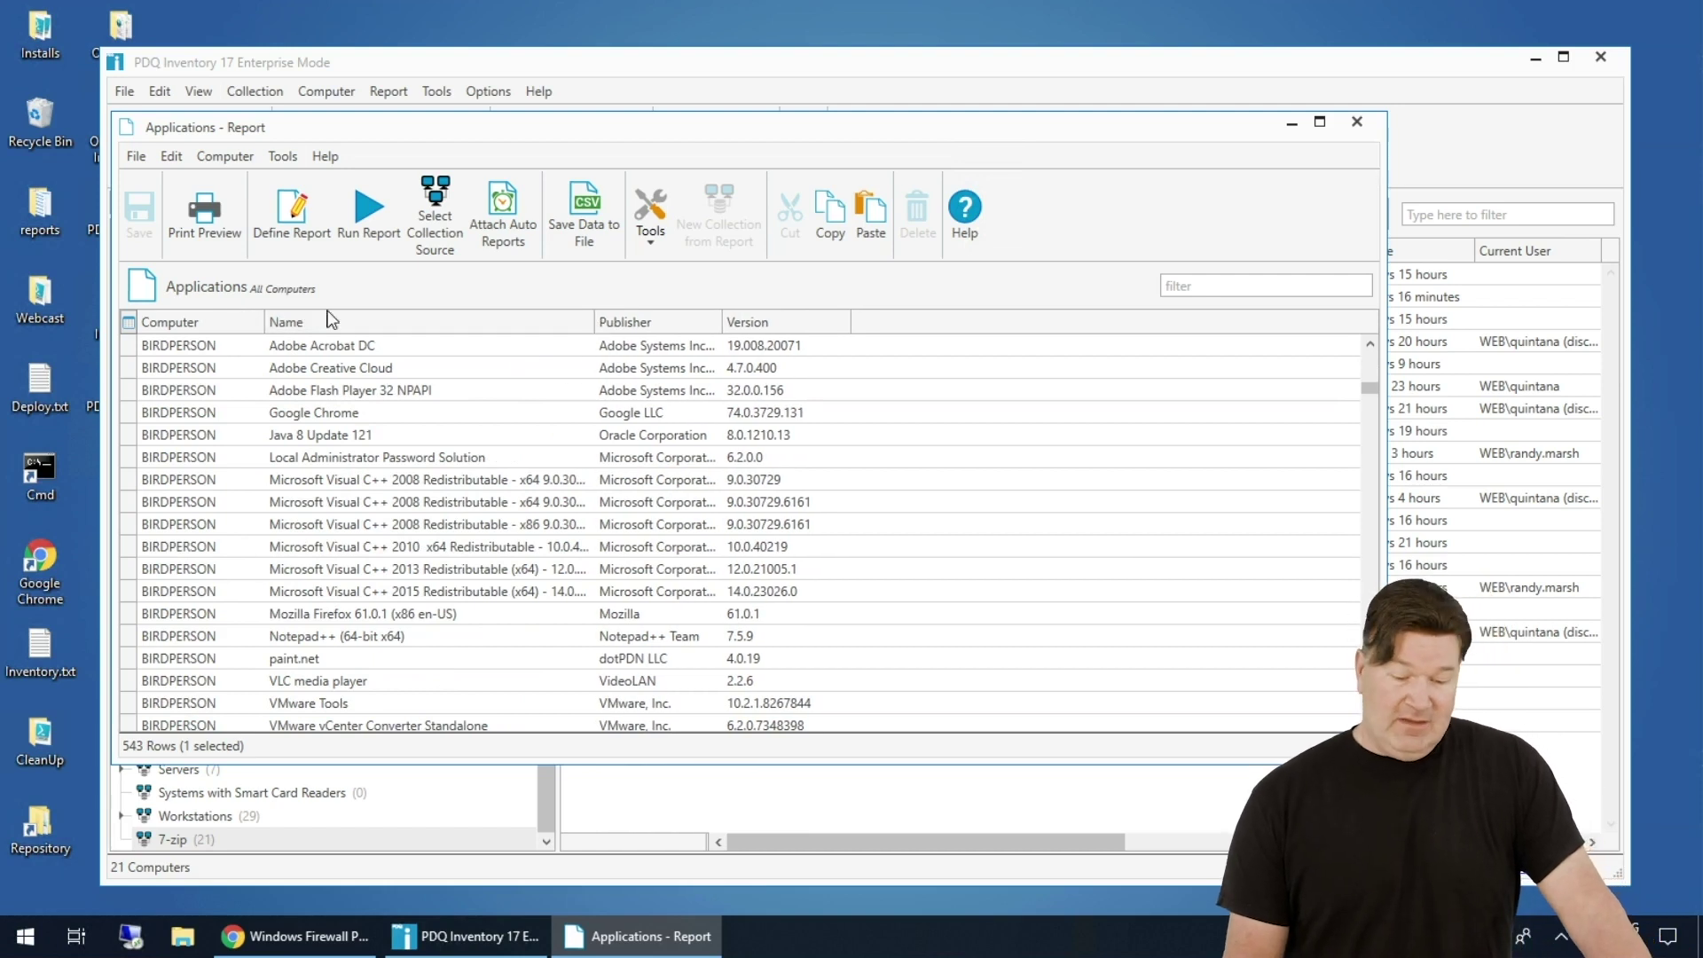
right_click(429, 321)
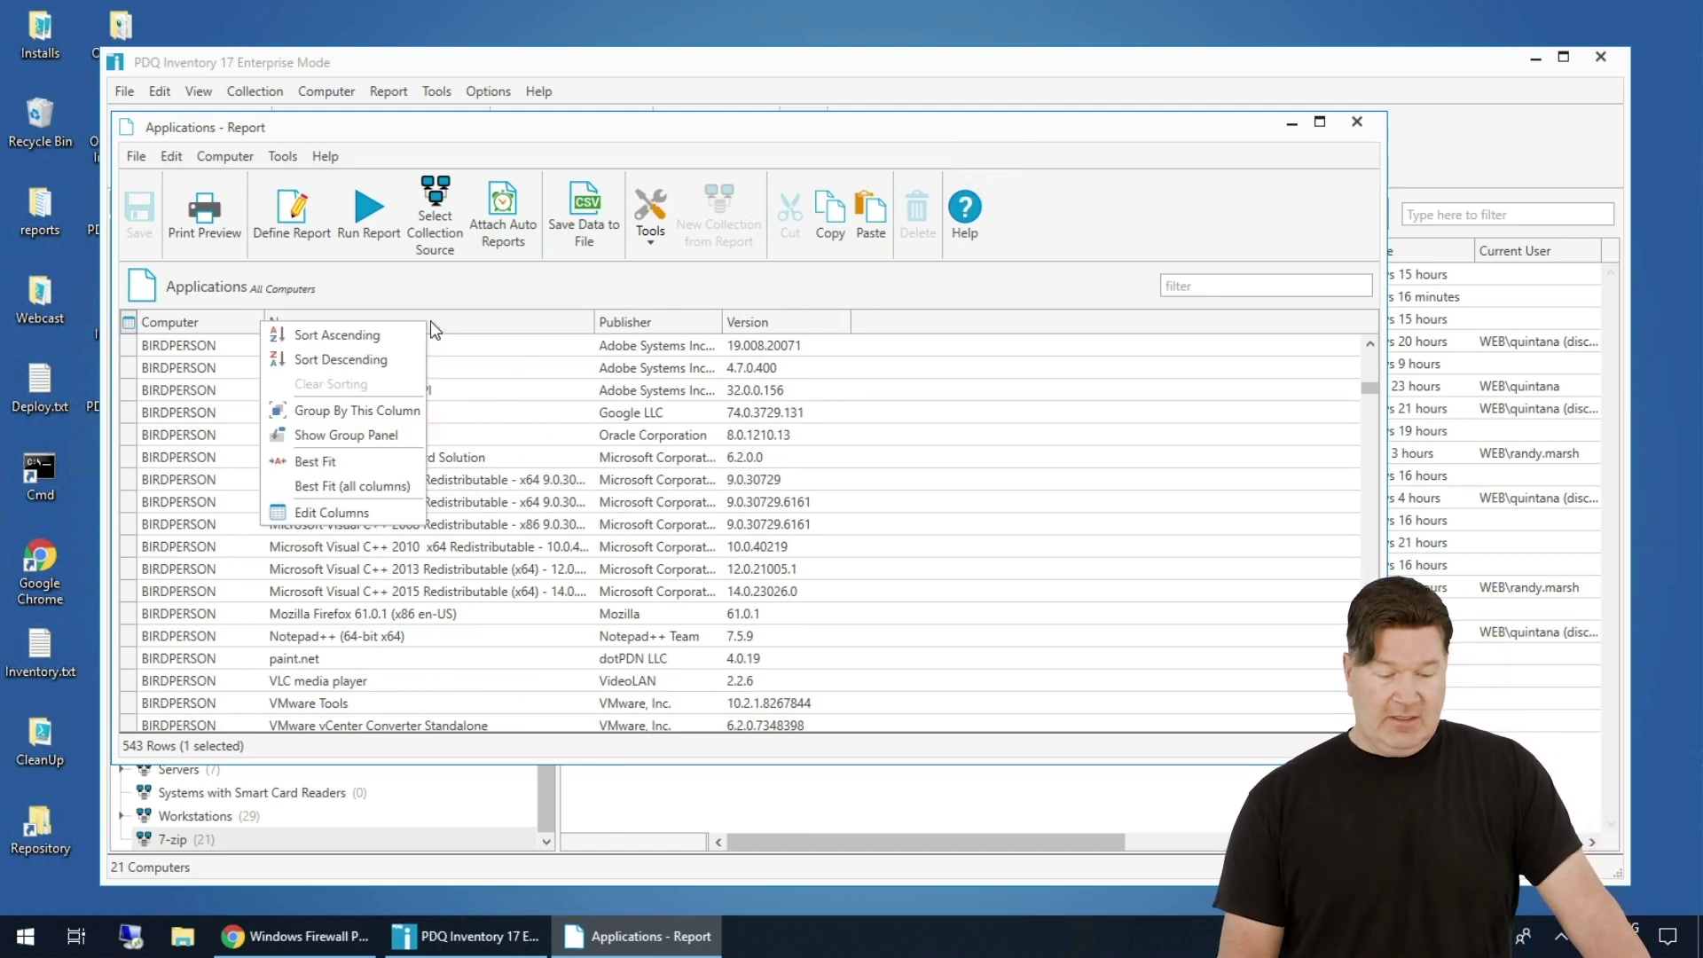
click(371, 413)
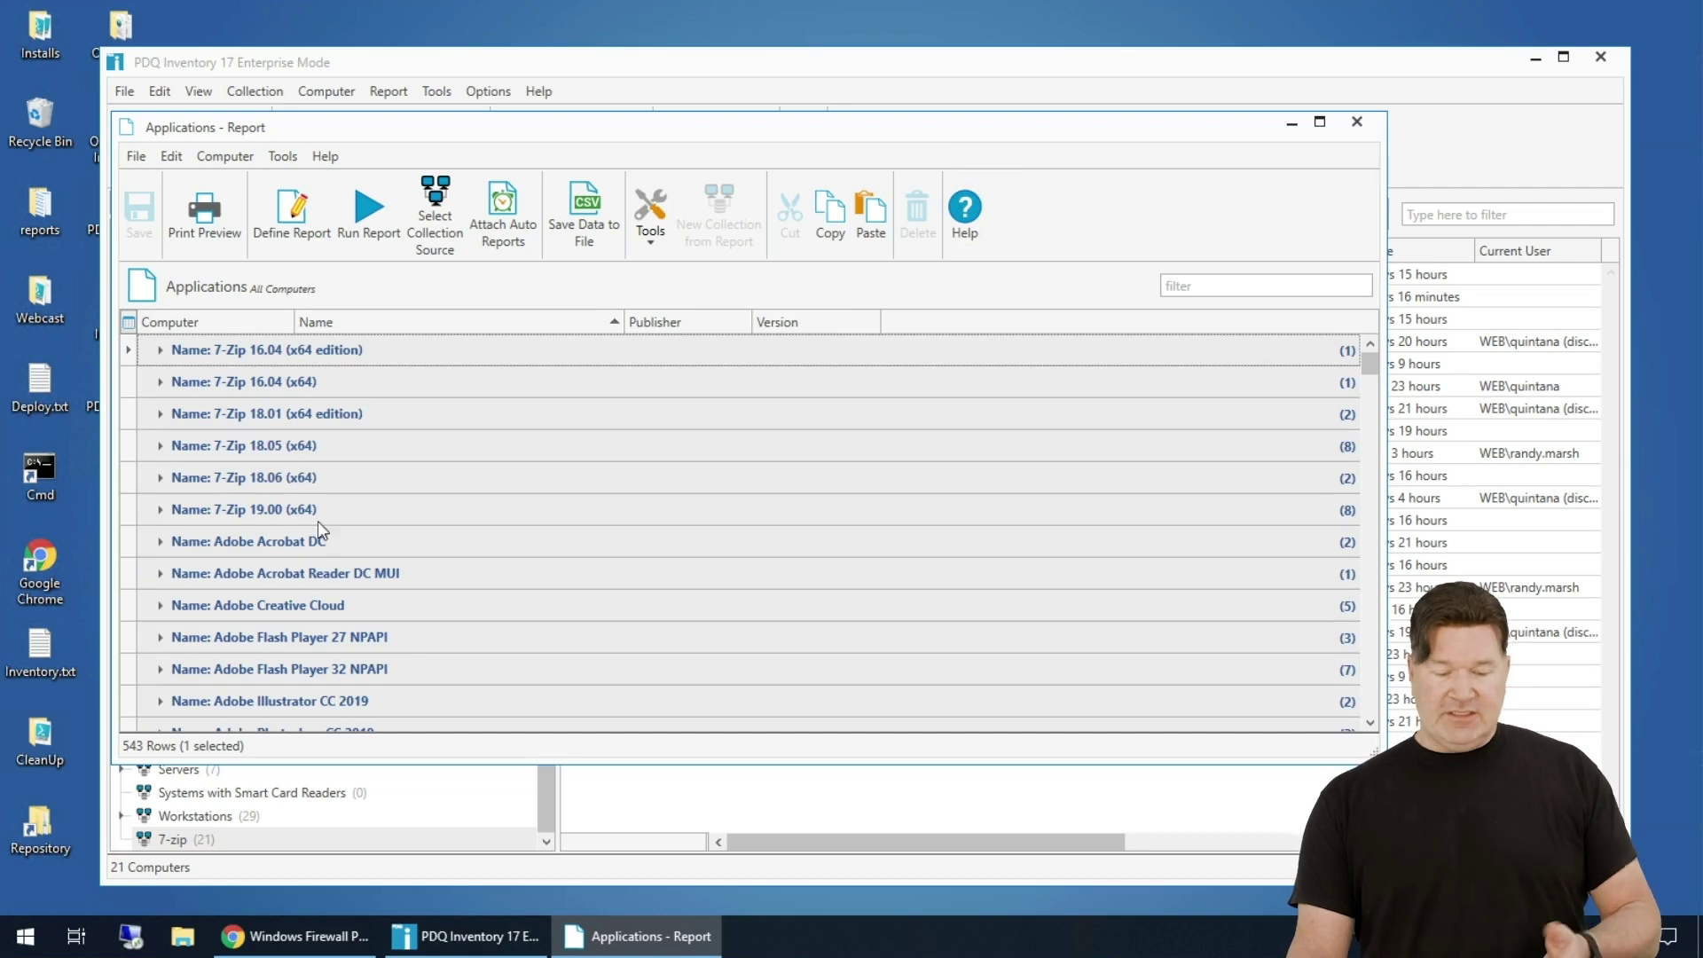
scroll(359, 539, down, 1)
scroll(360, 532, down, 6)
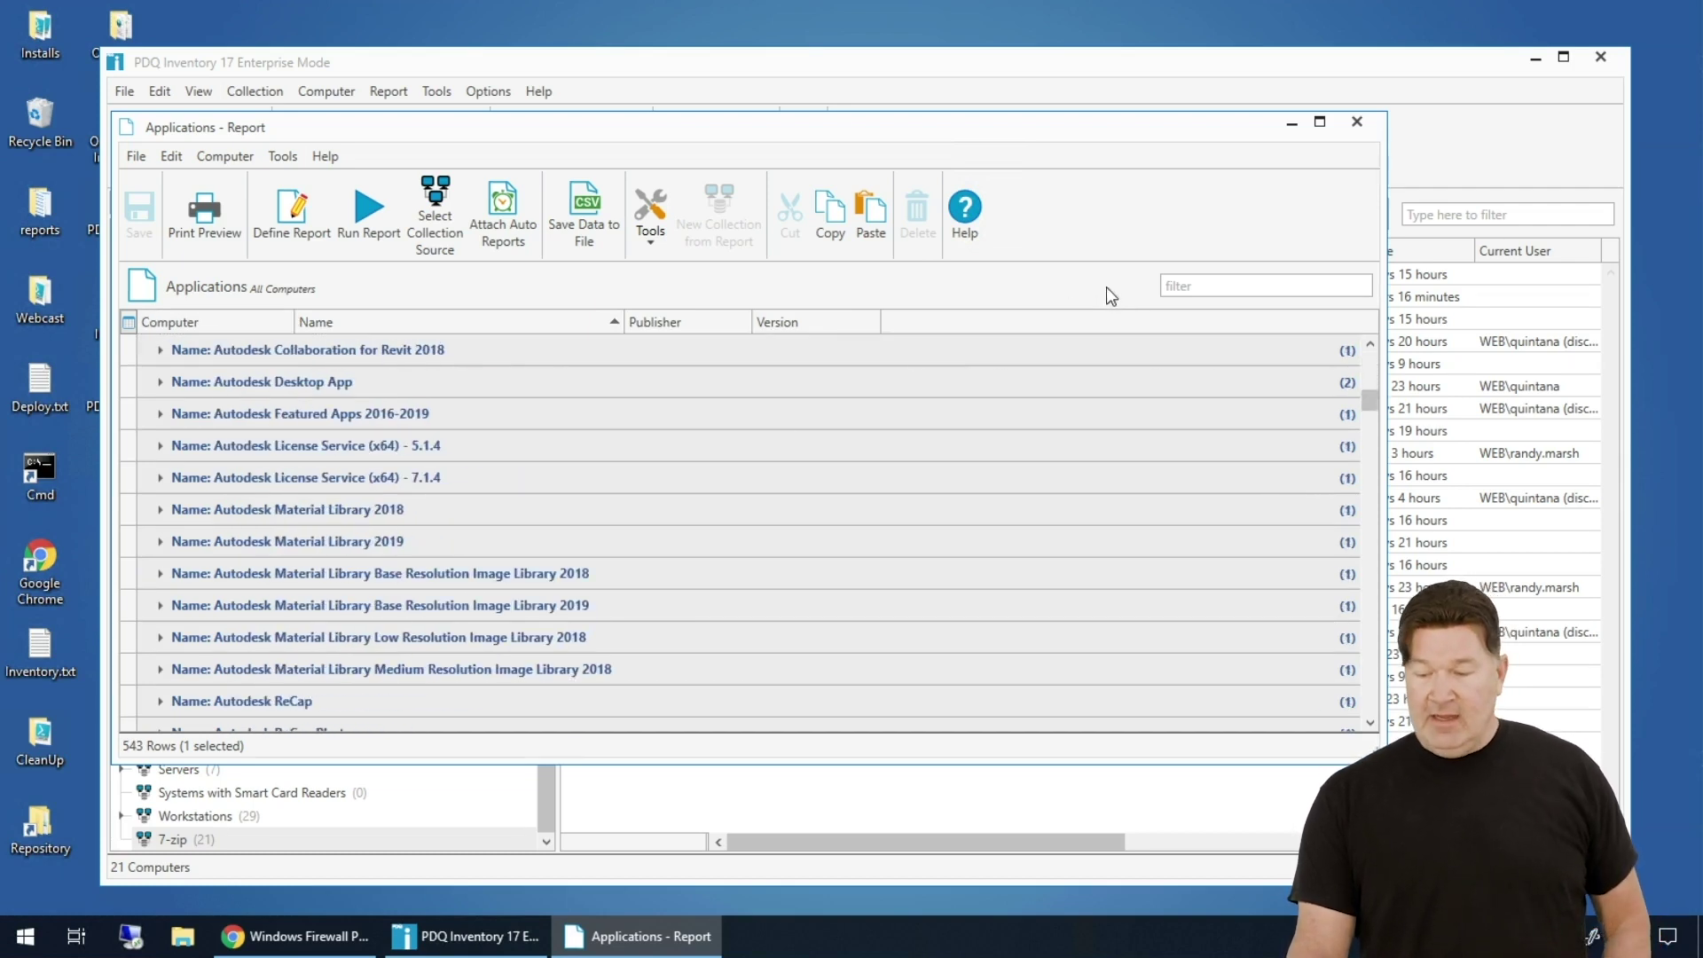
click(1191, 289)
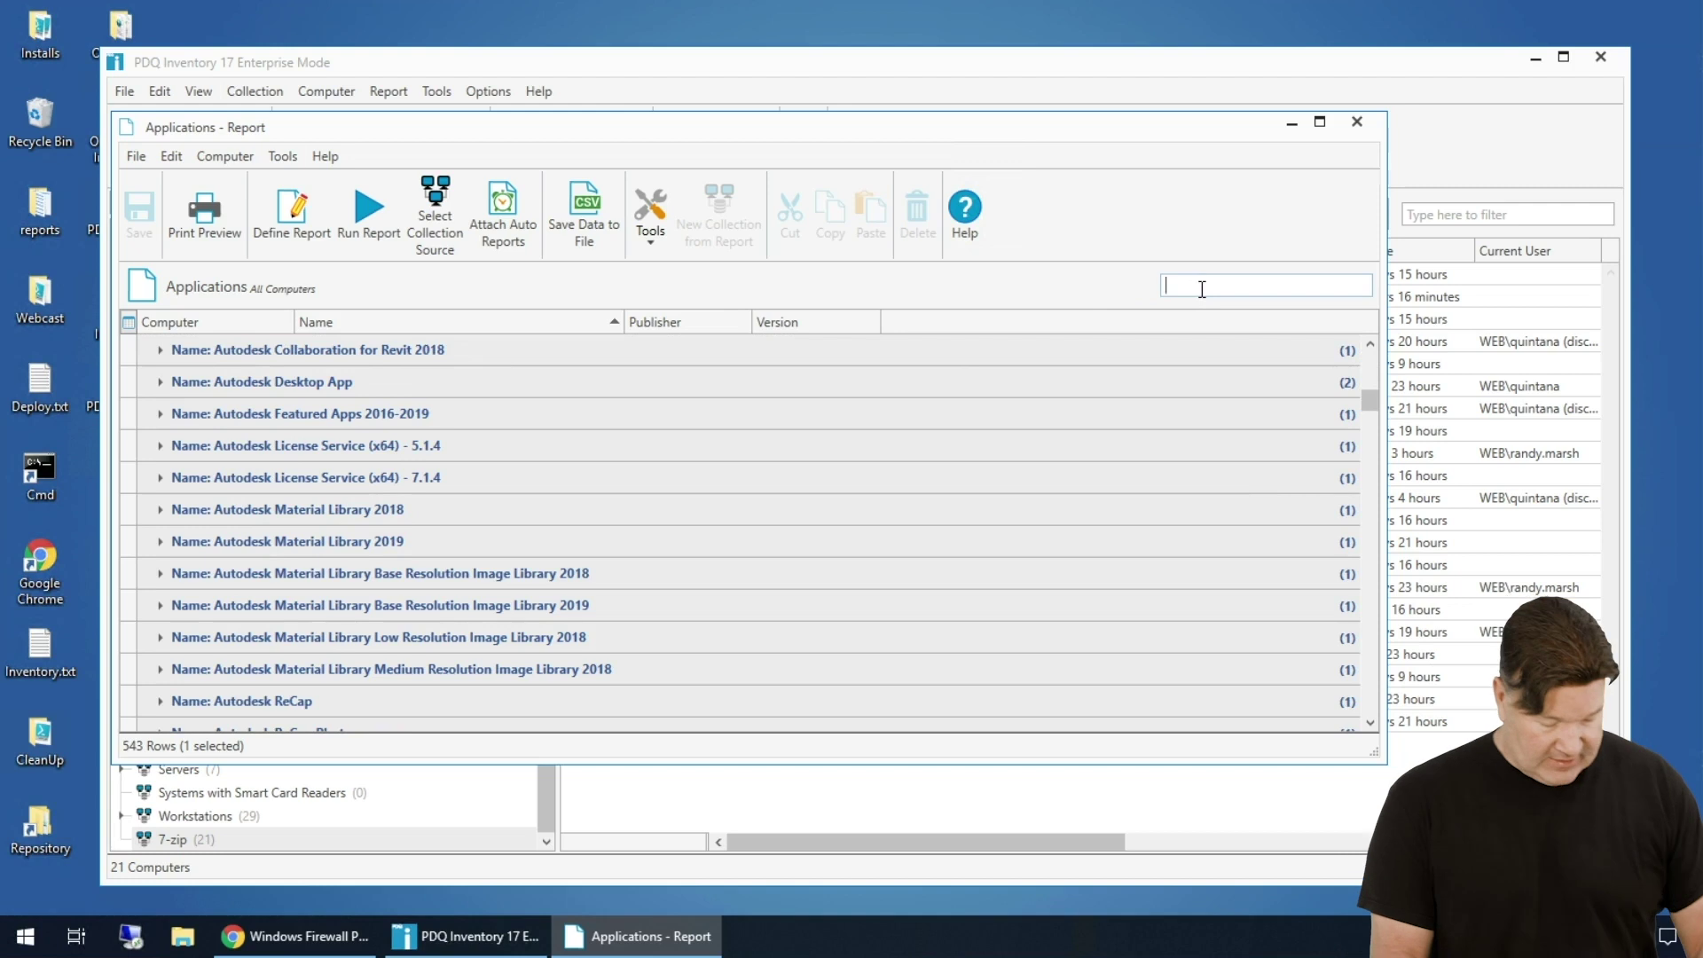
- Filter the Applications report for 'band', check ALANRAILS's Bandizip entry, then close both windows
text(band)
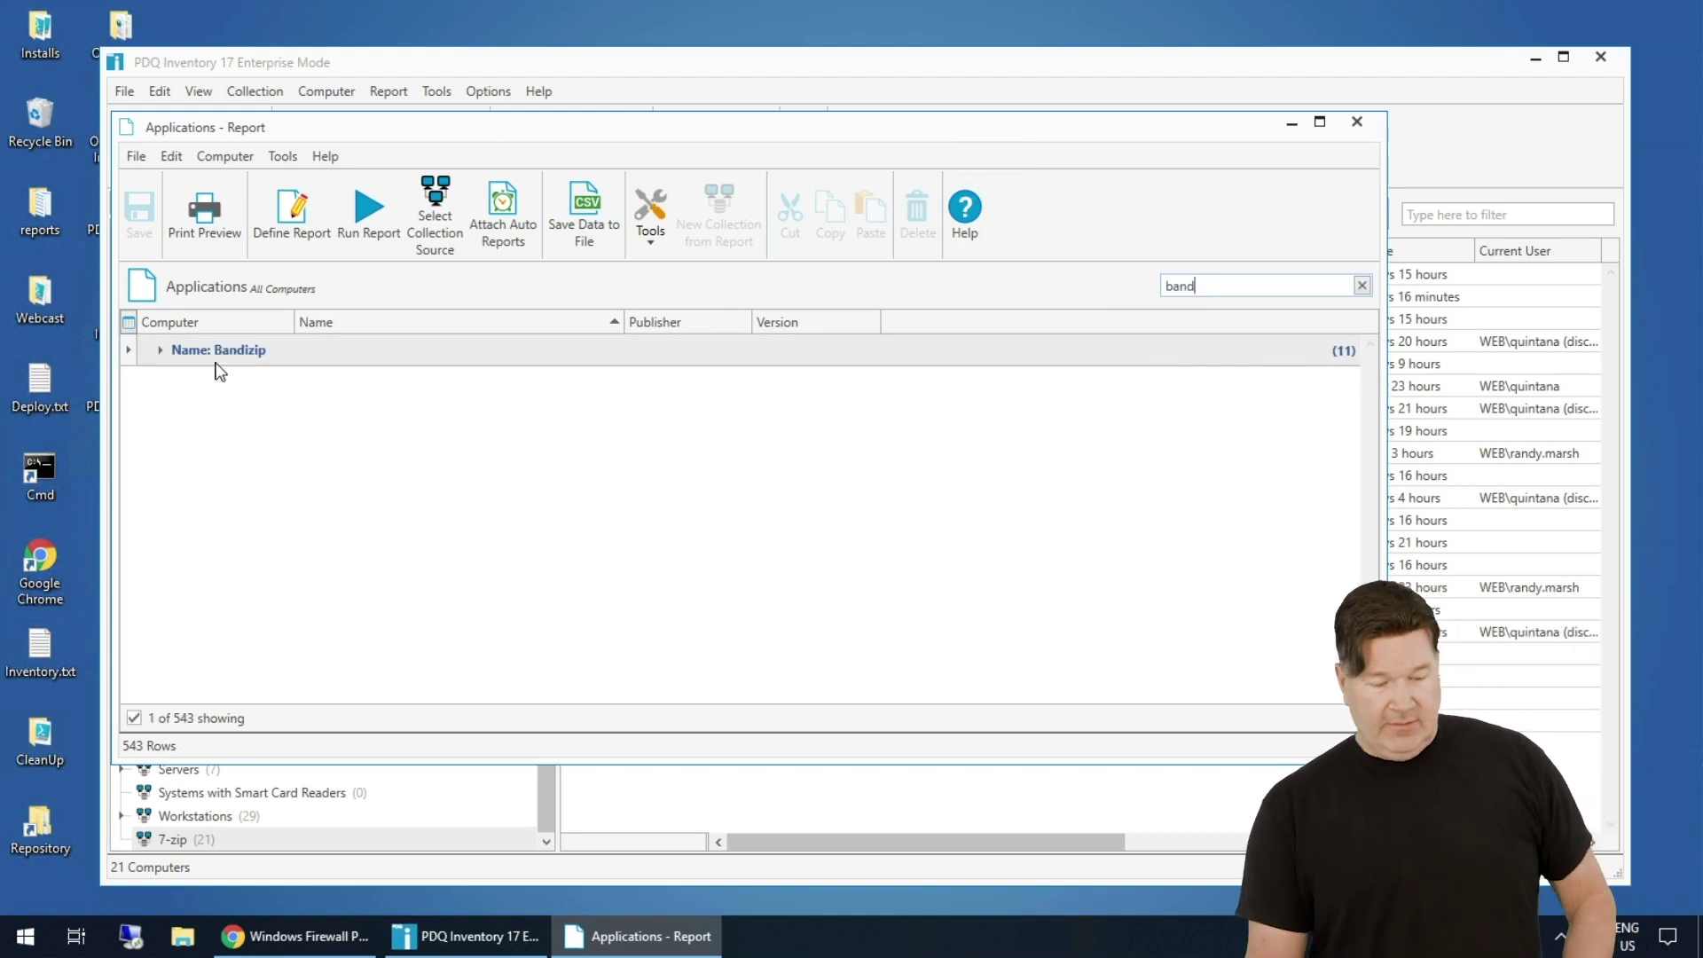
click(168, 356)
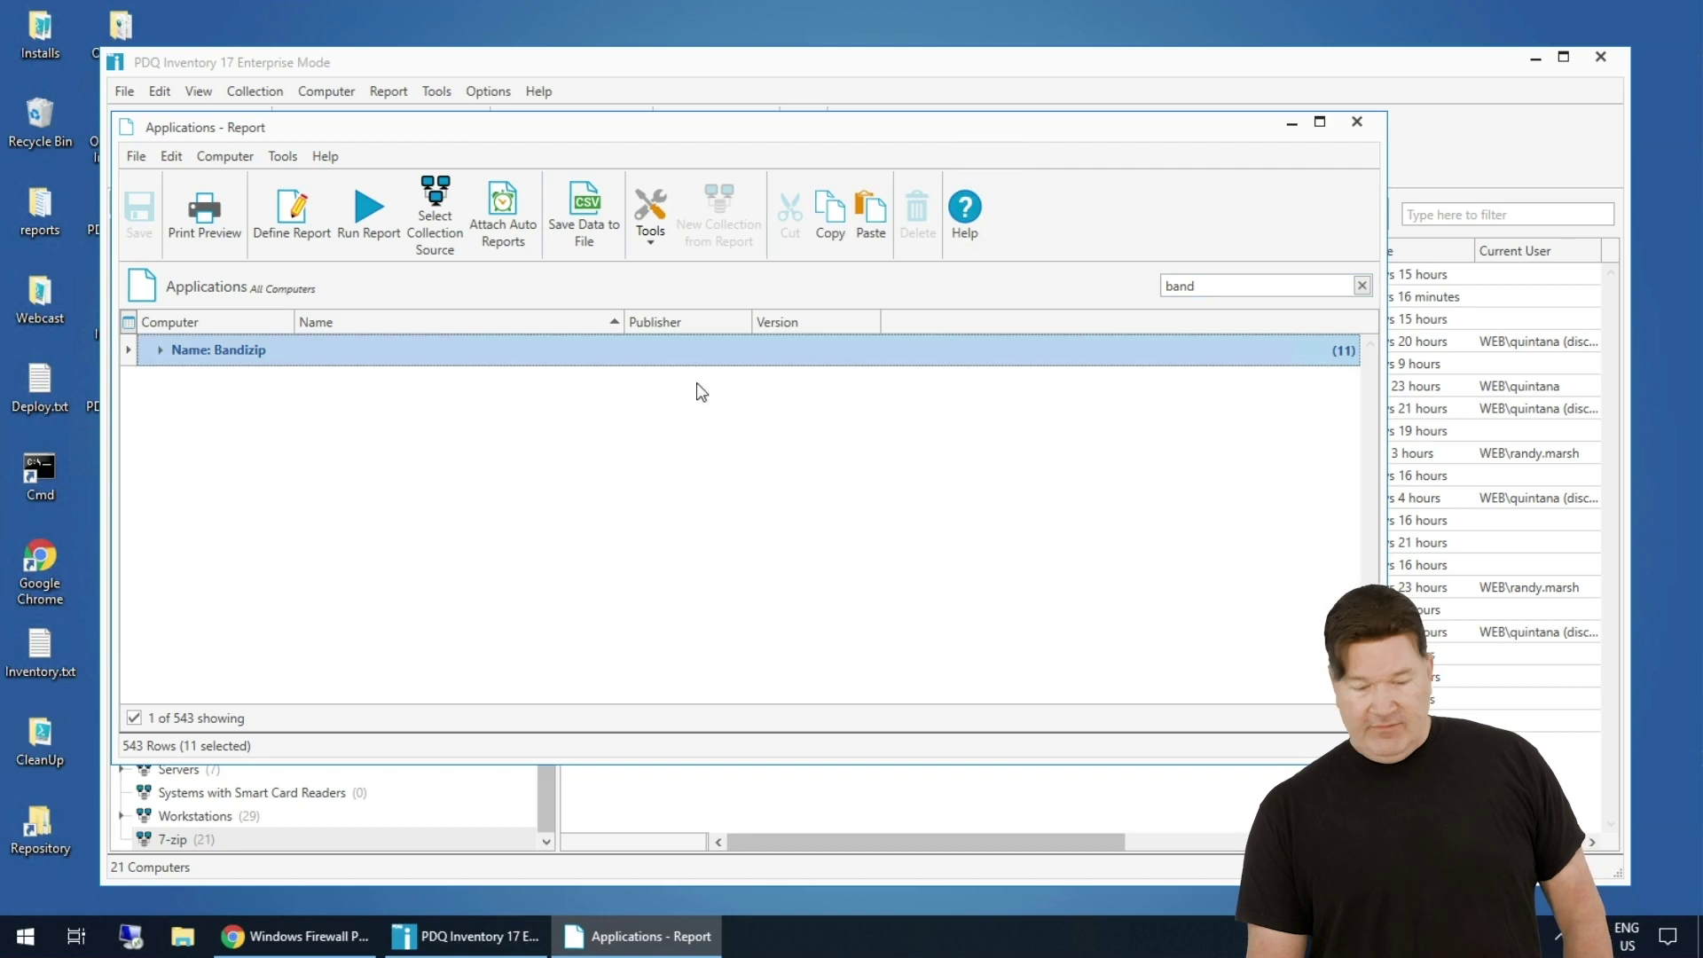
click(160, 352)
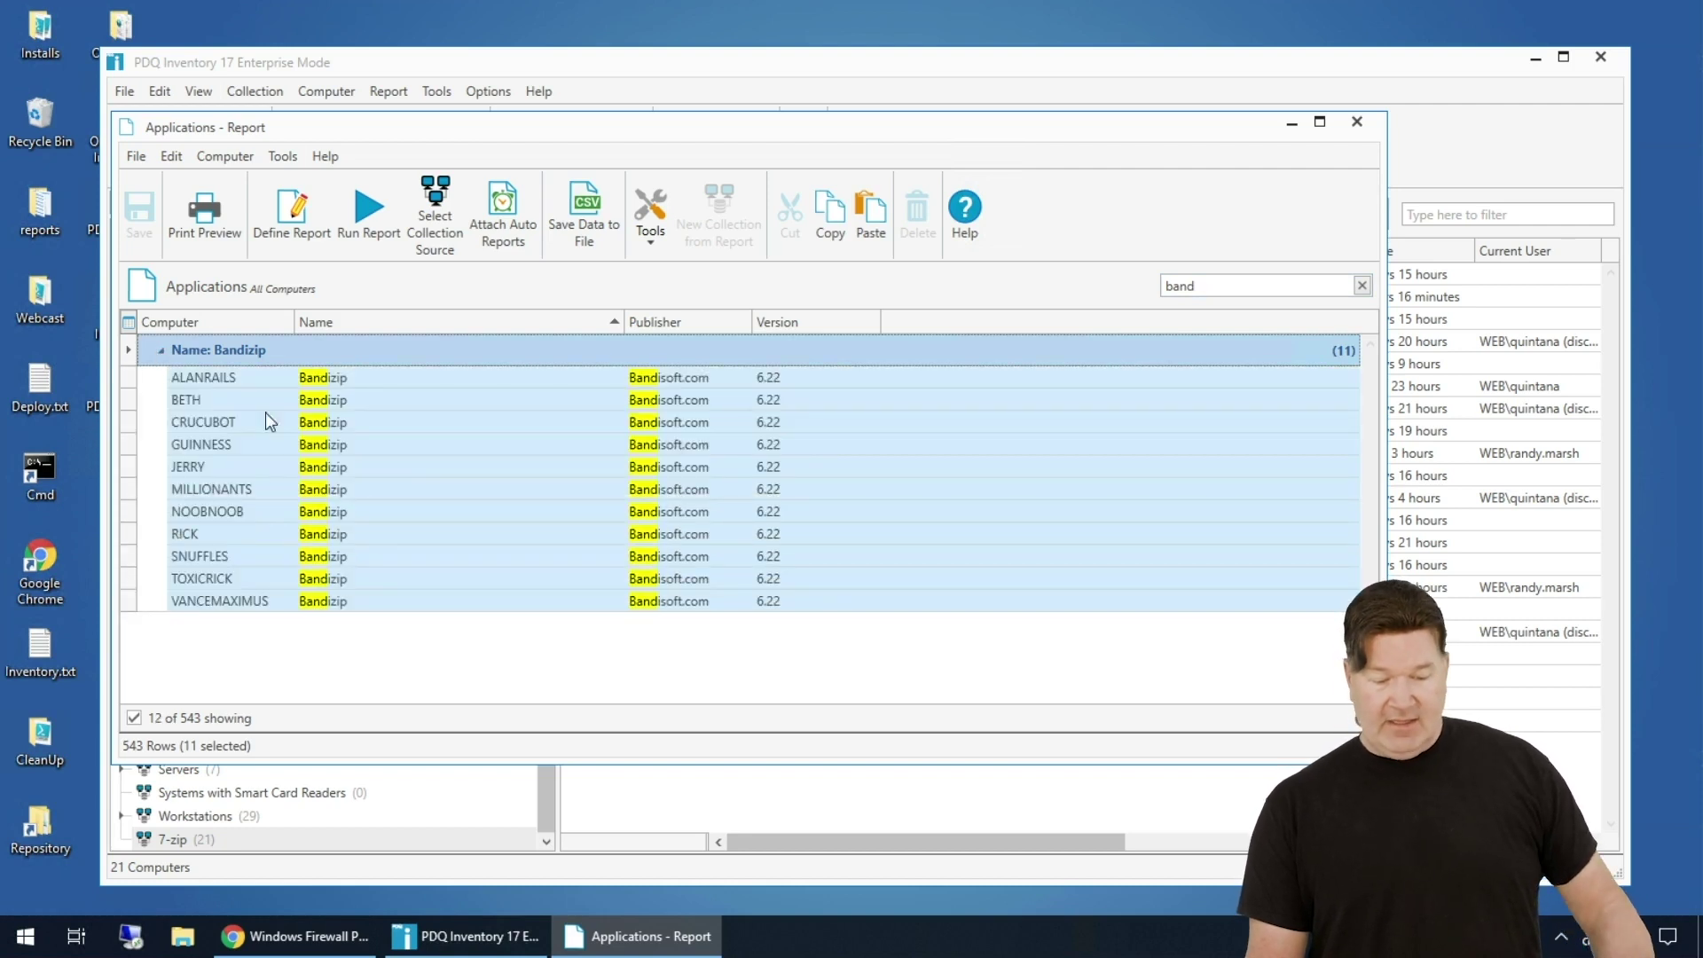
click(222, 373)
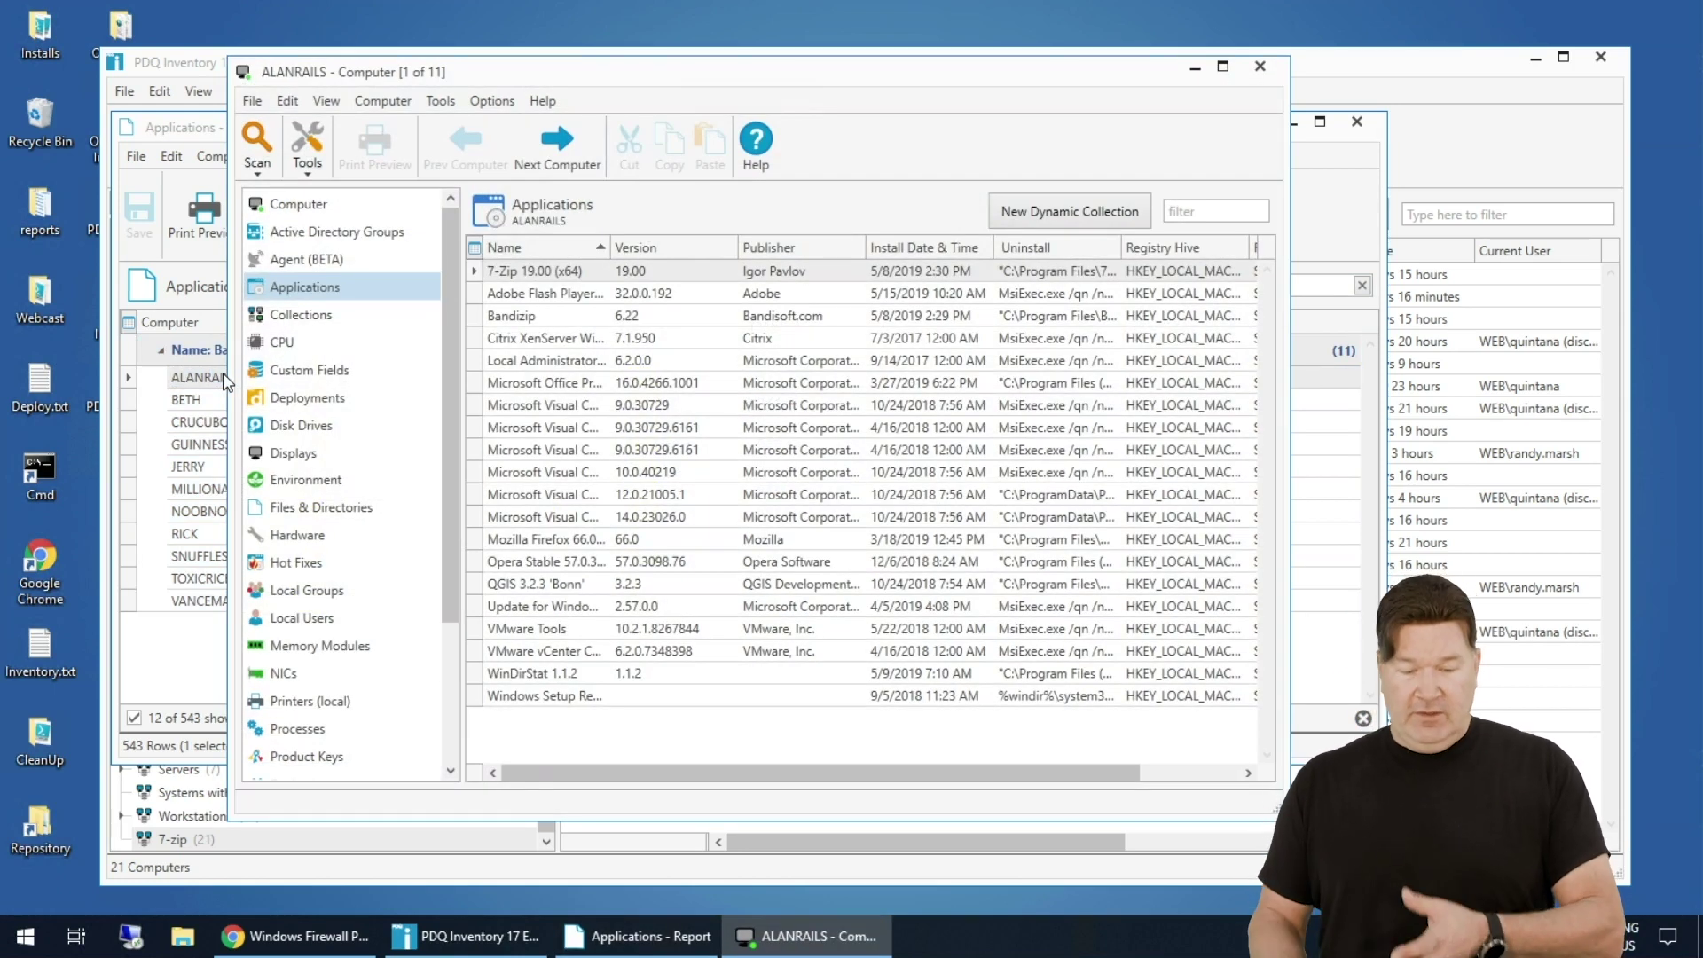
click(530, 318)
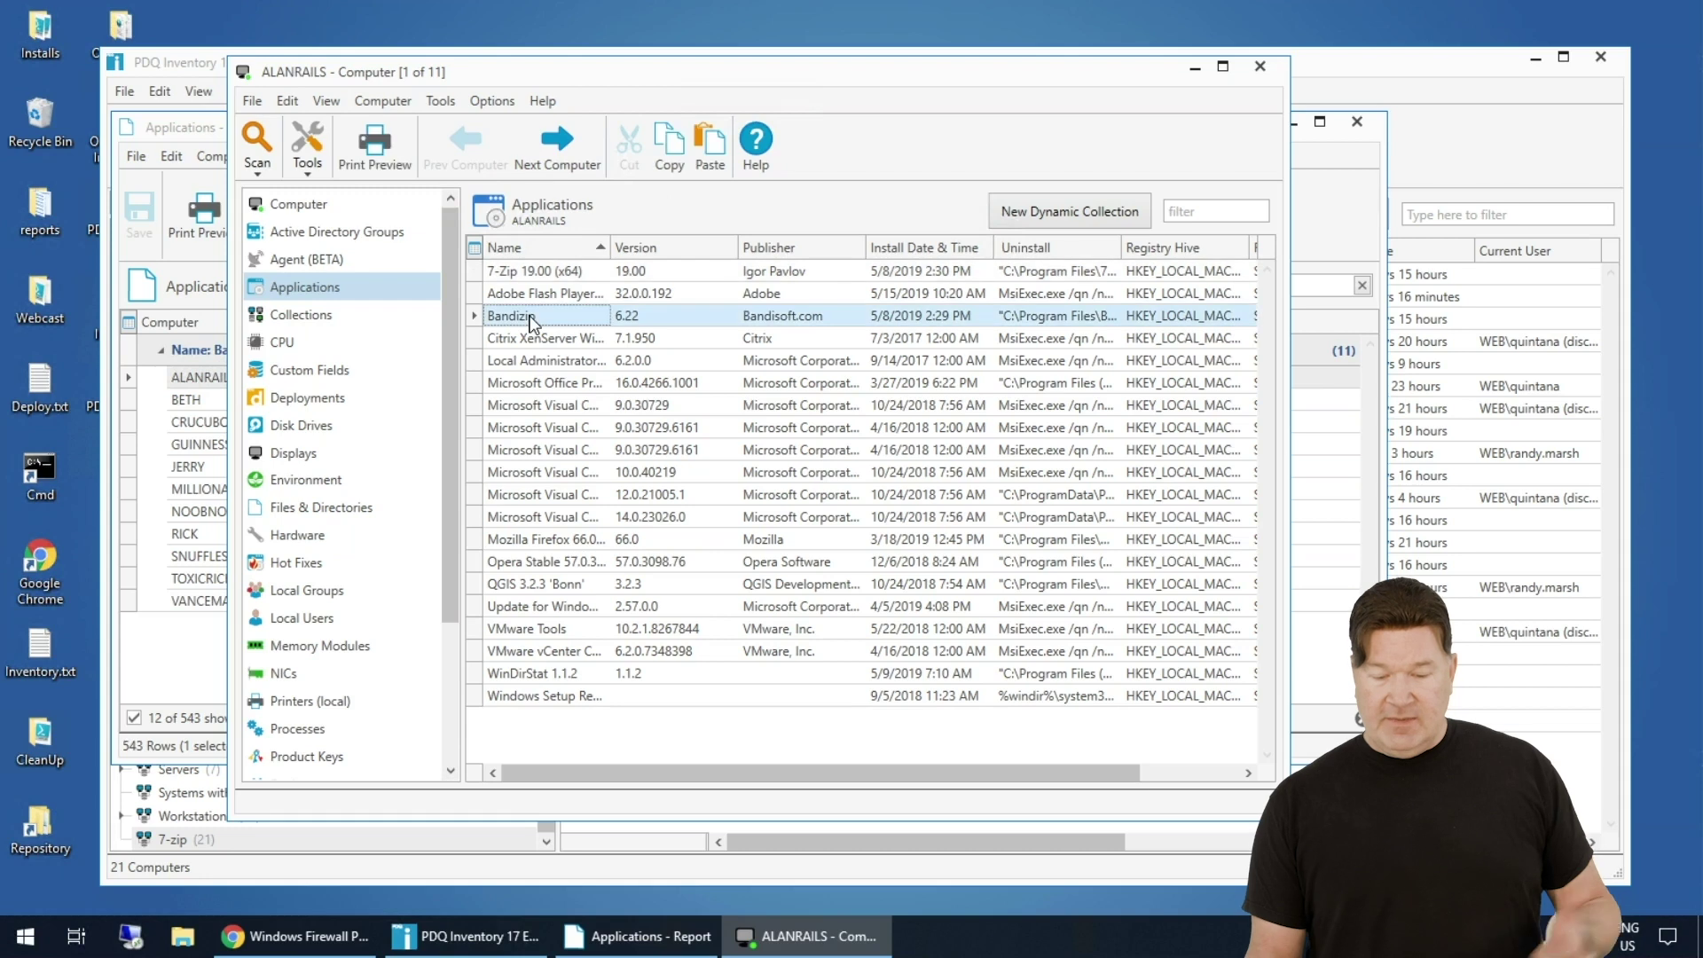
click(1257, 66)
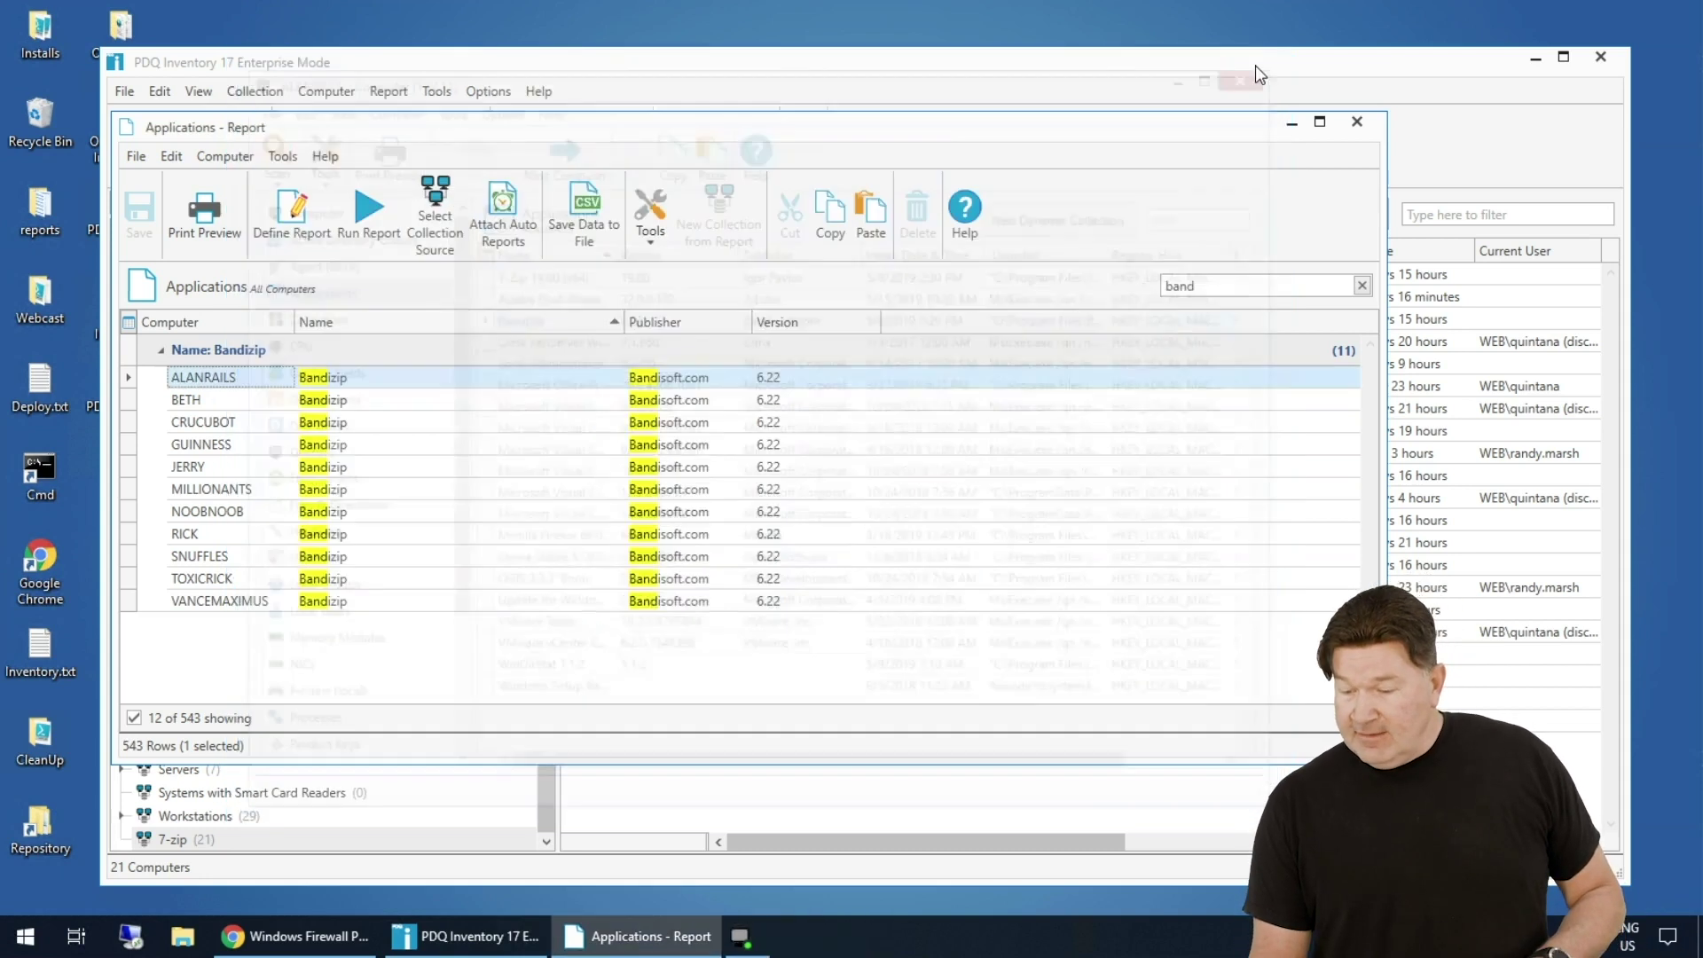
click(1361, 129)
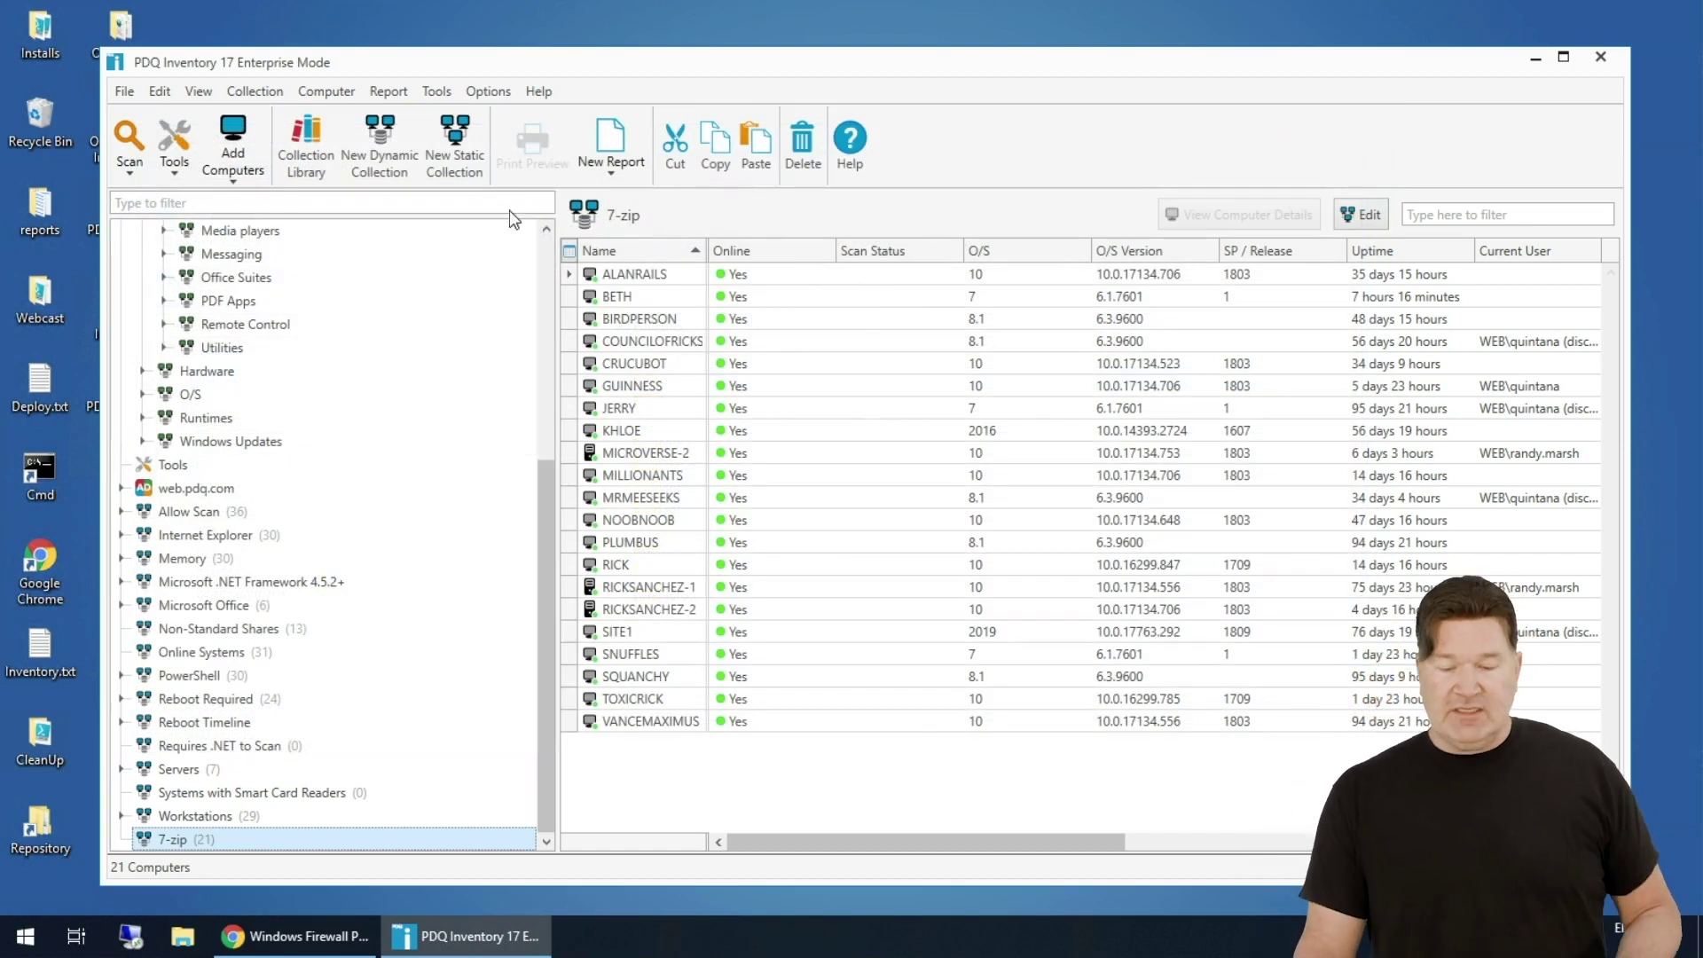
- Start a new basic report named '7-zip' drawing on the All Computers collection
click(388, 91)
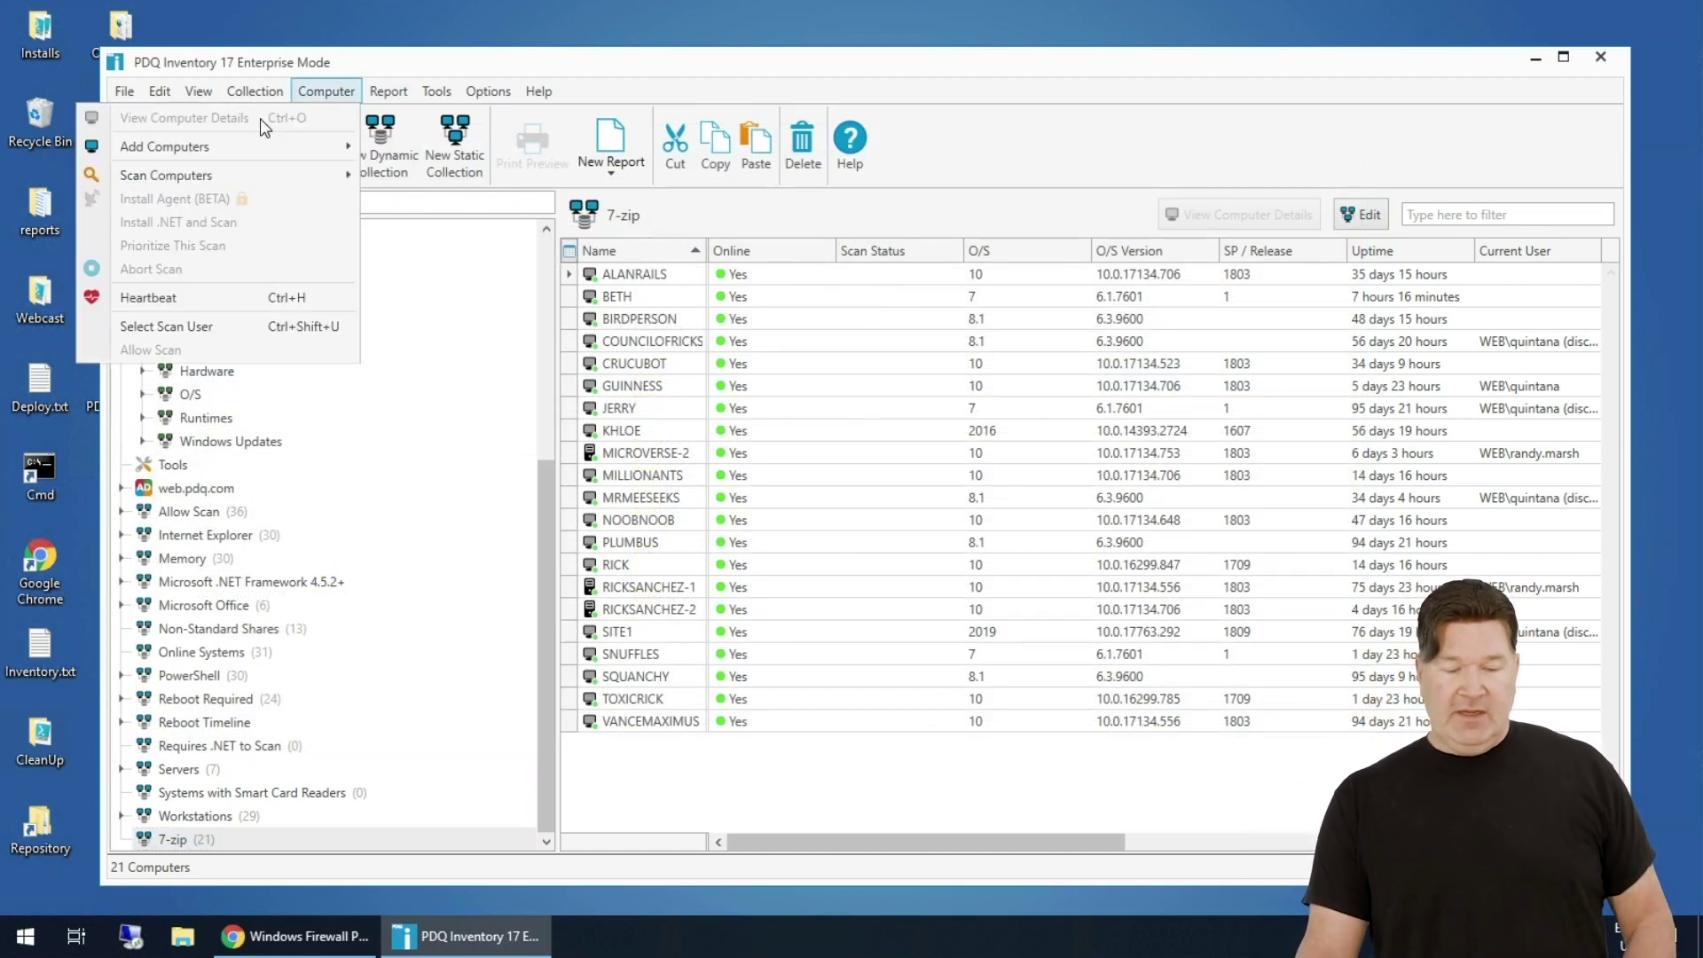
mouse_move(399, 90)
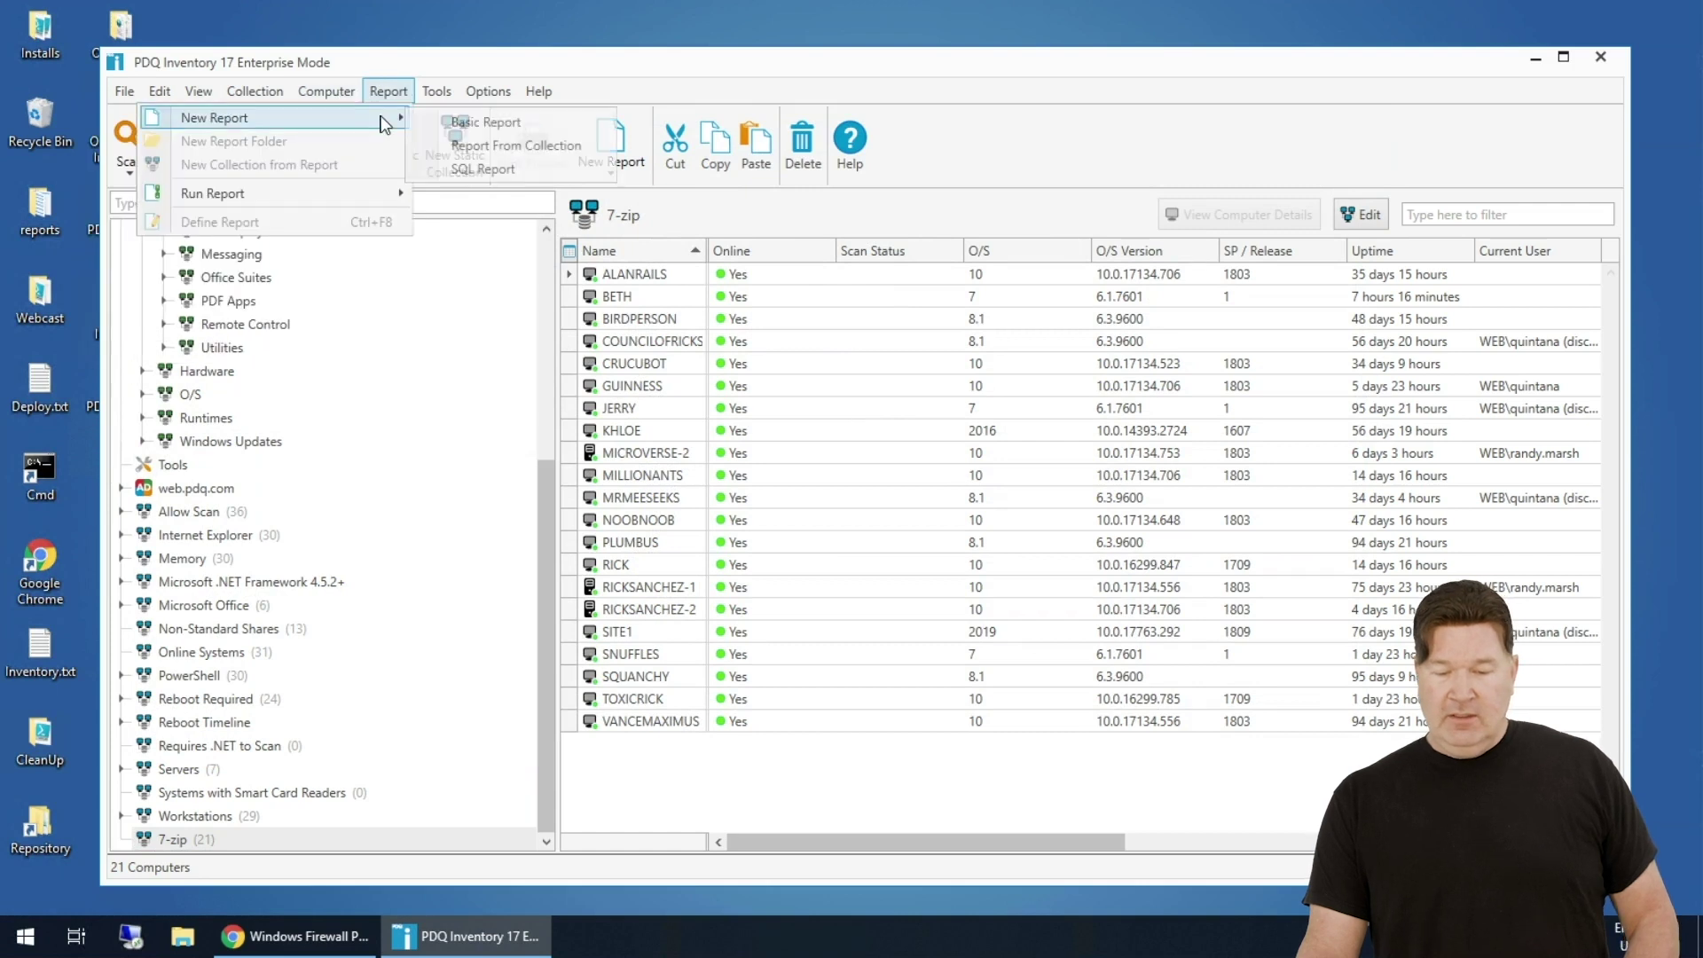
click(455, 125)
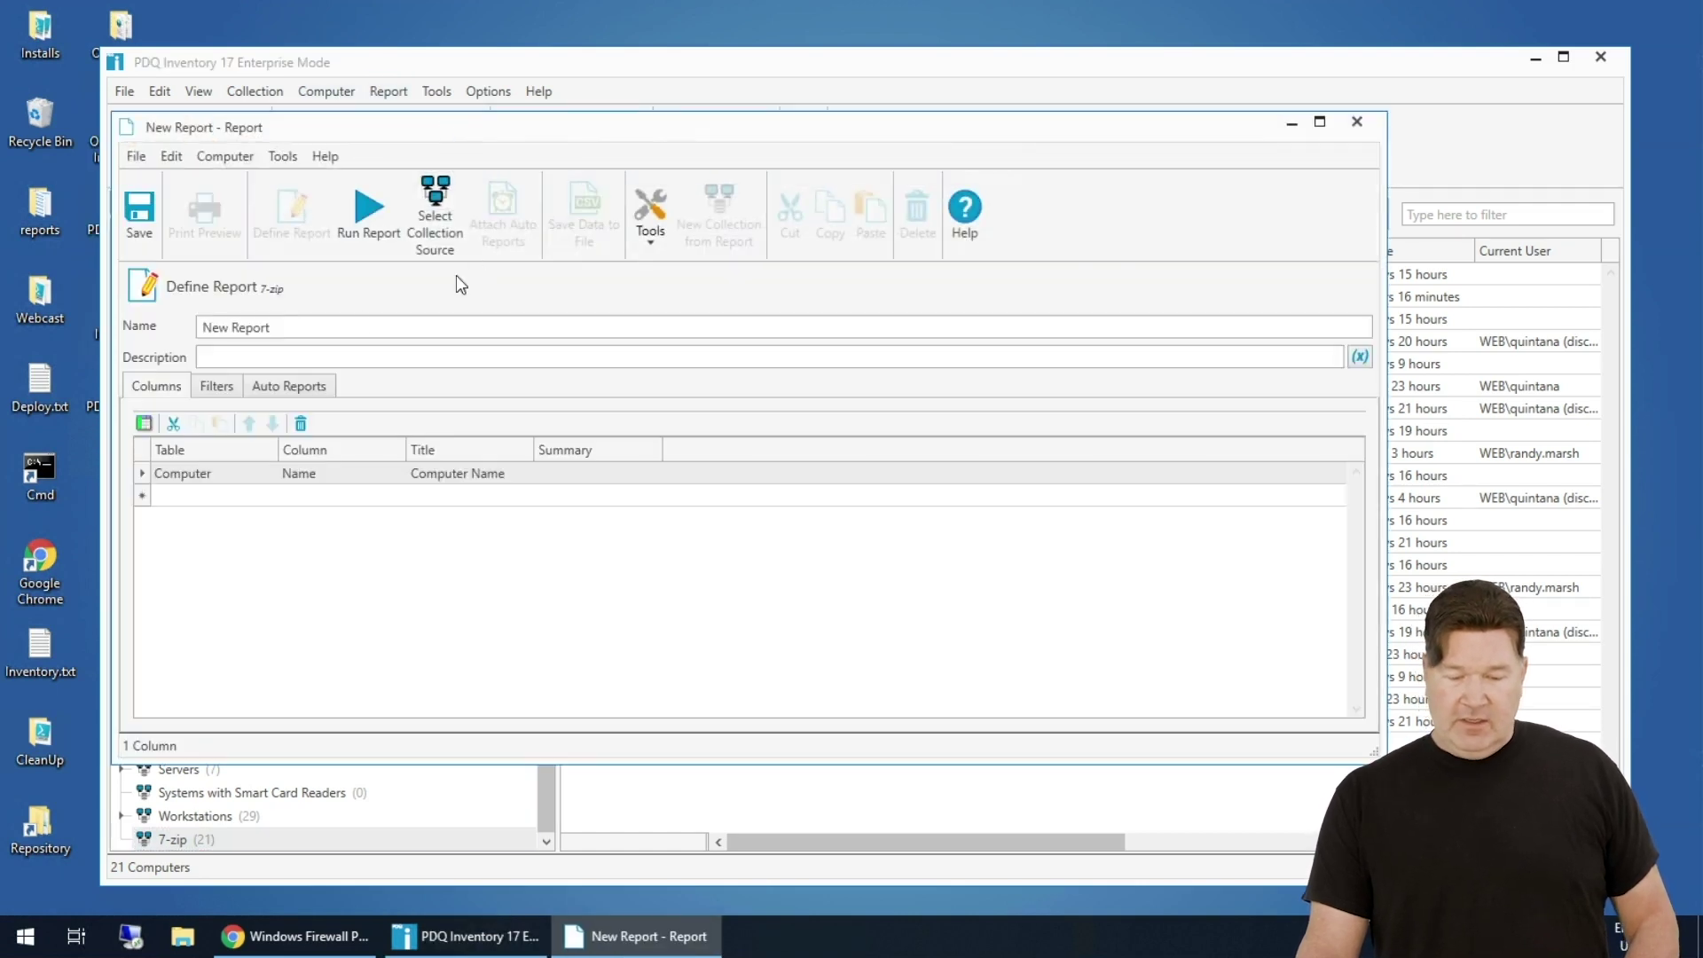
drag(334, 328, 199, 330)
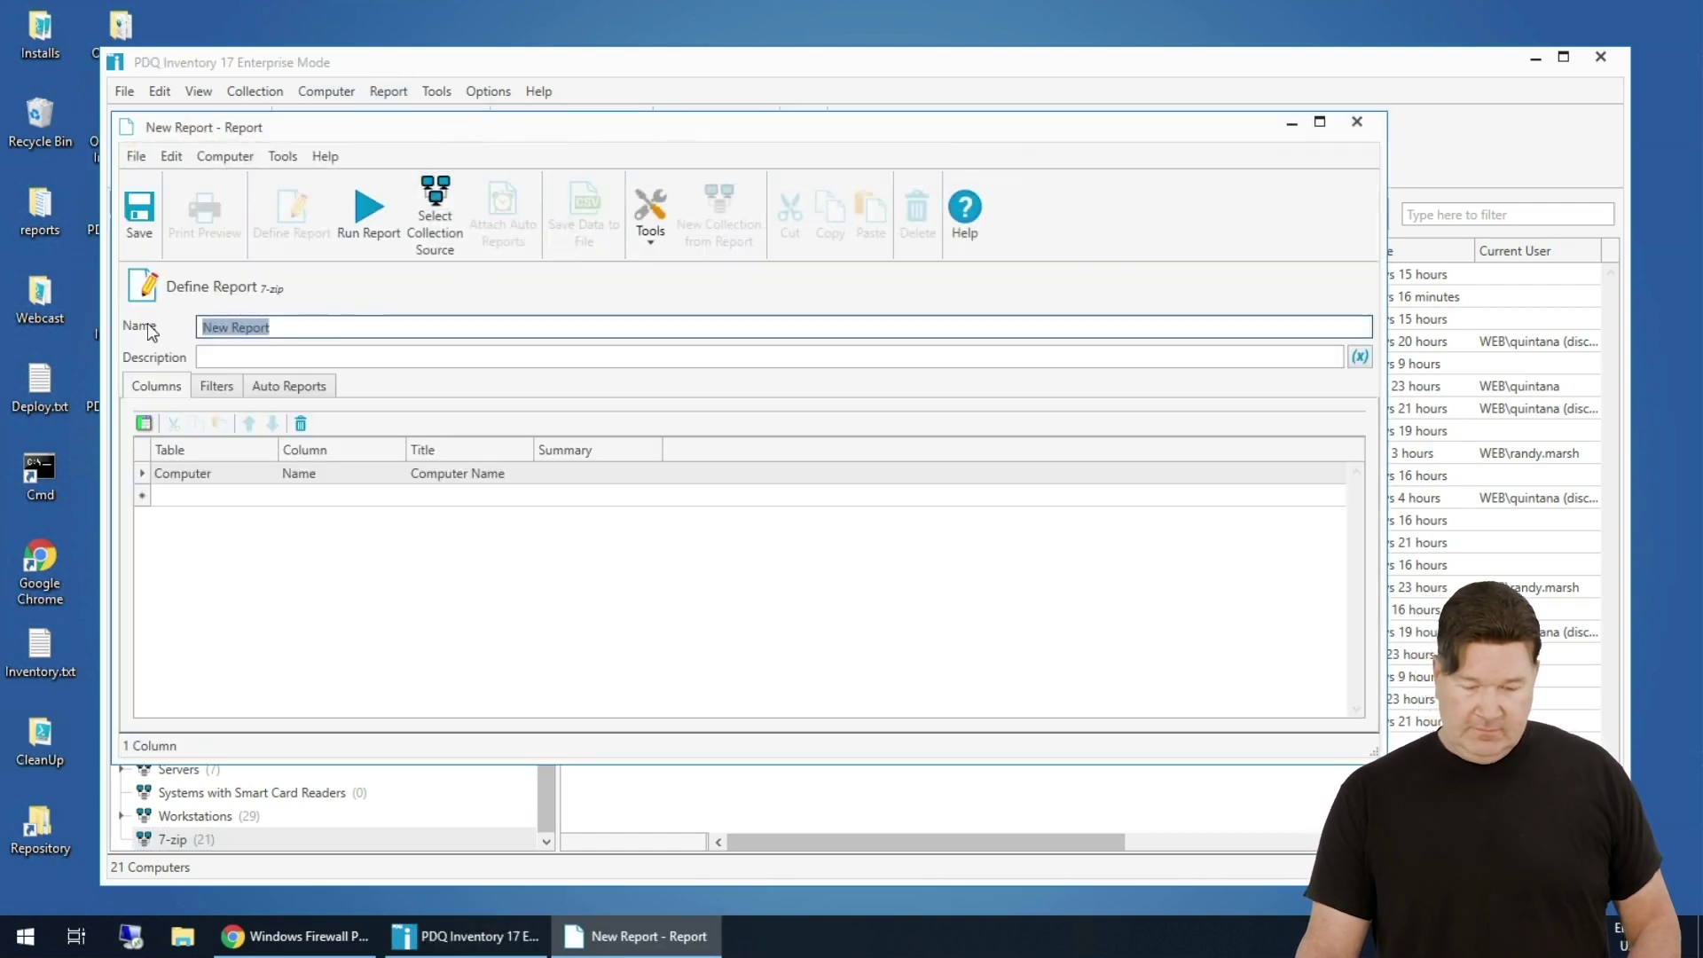
click(442, 193)
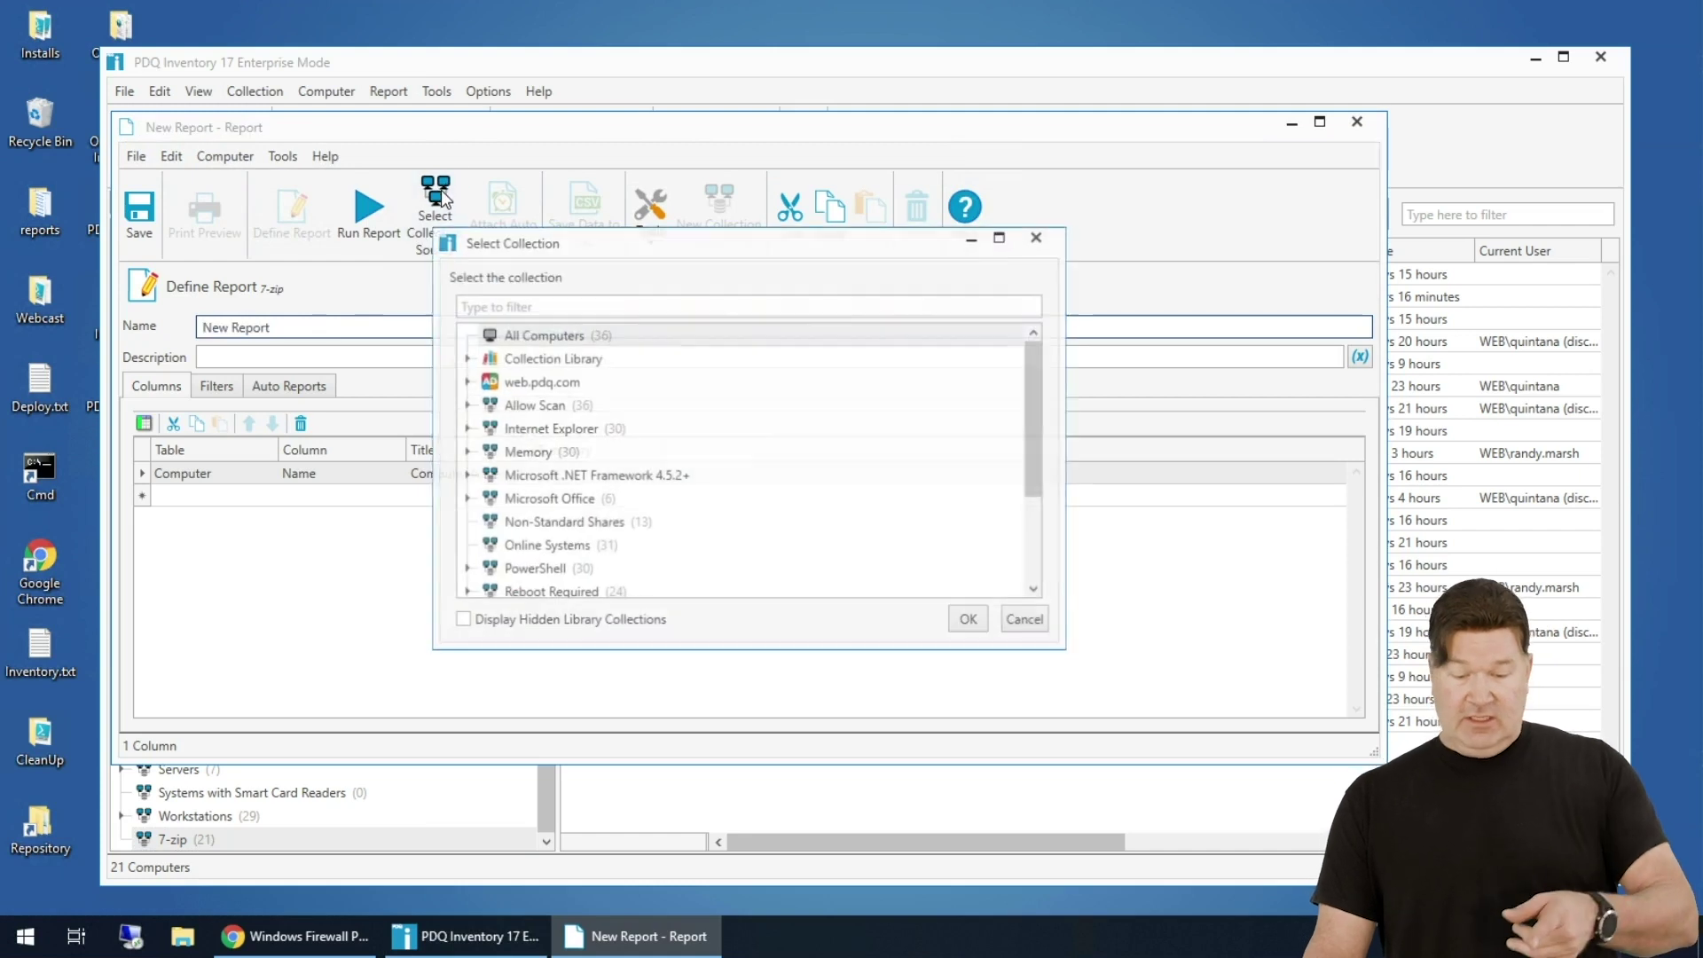
click(526, 339)
click(968, 618)
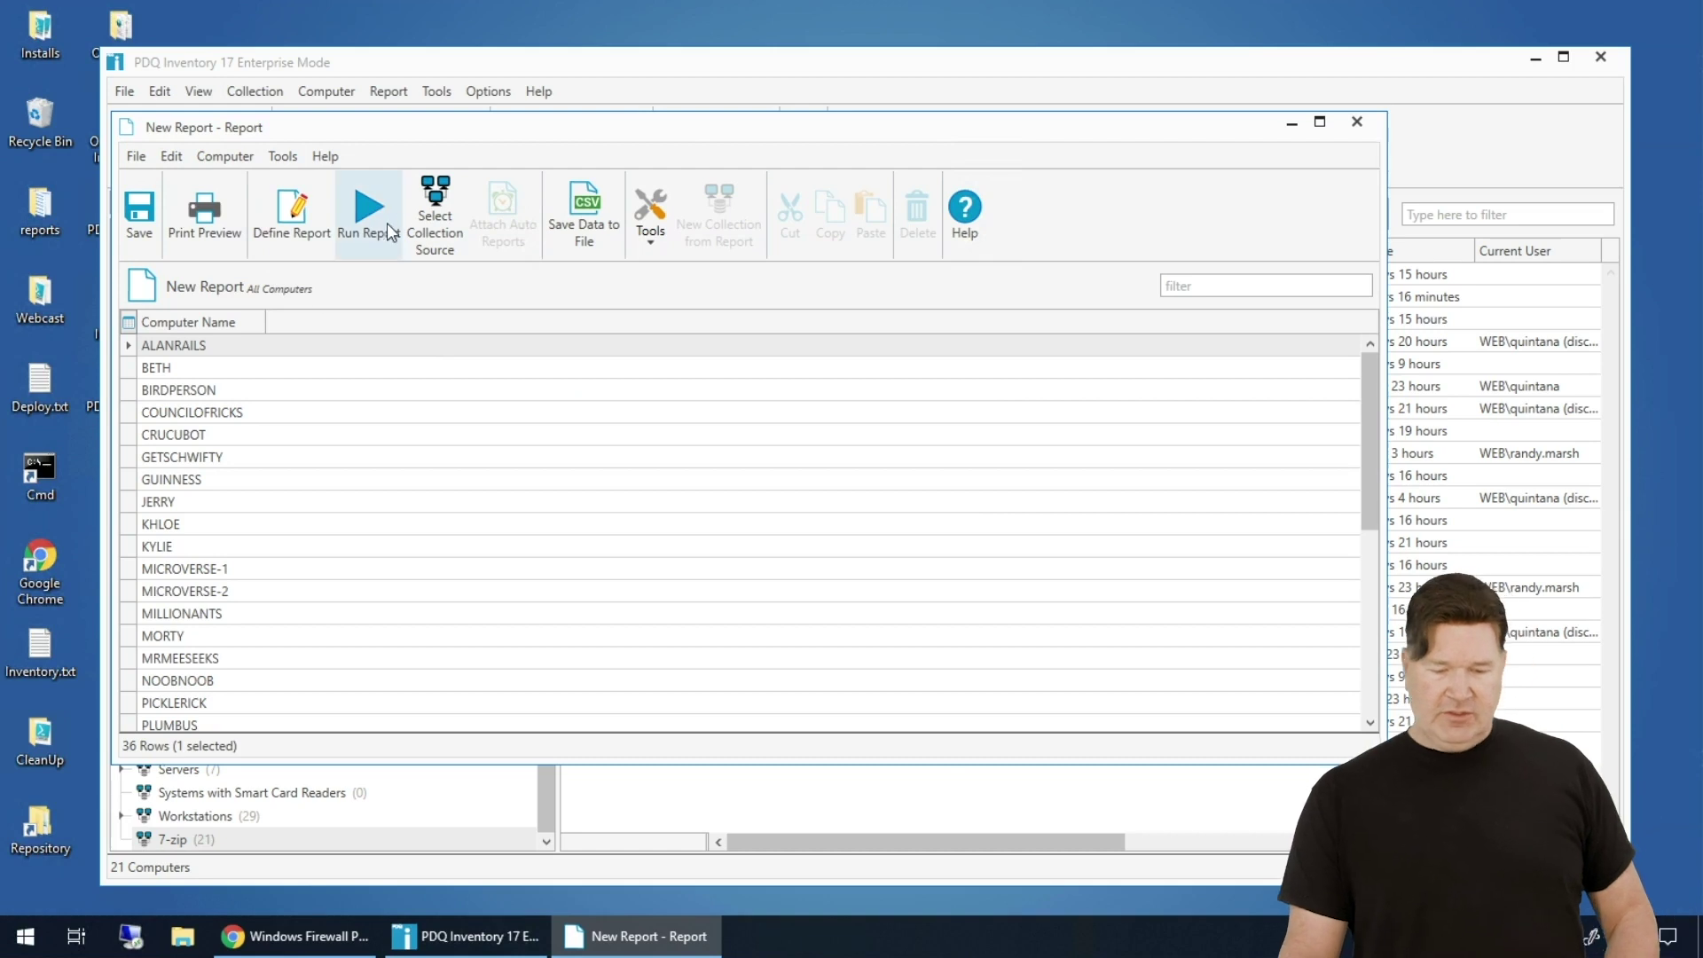
click(286, 218)
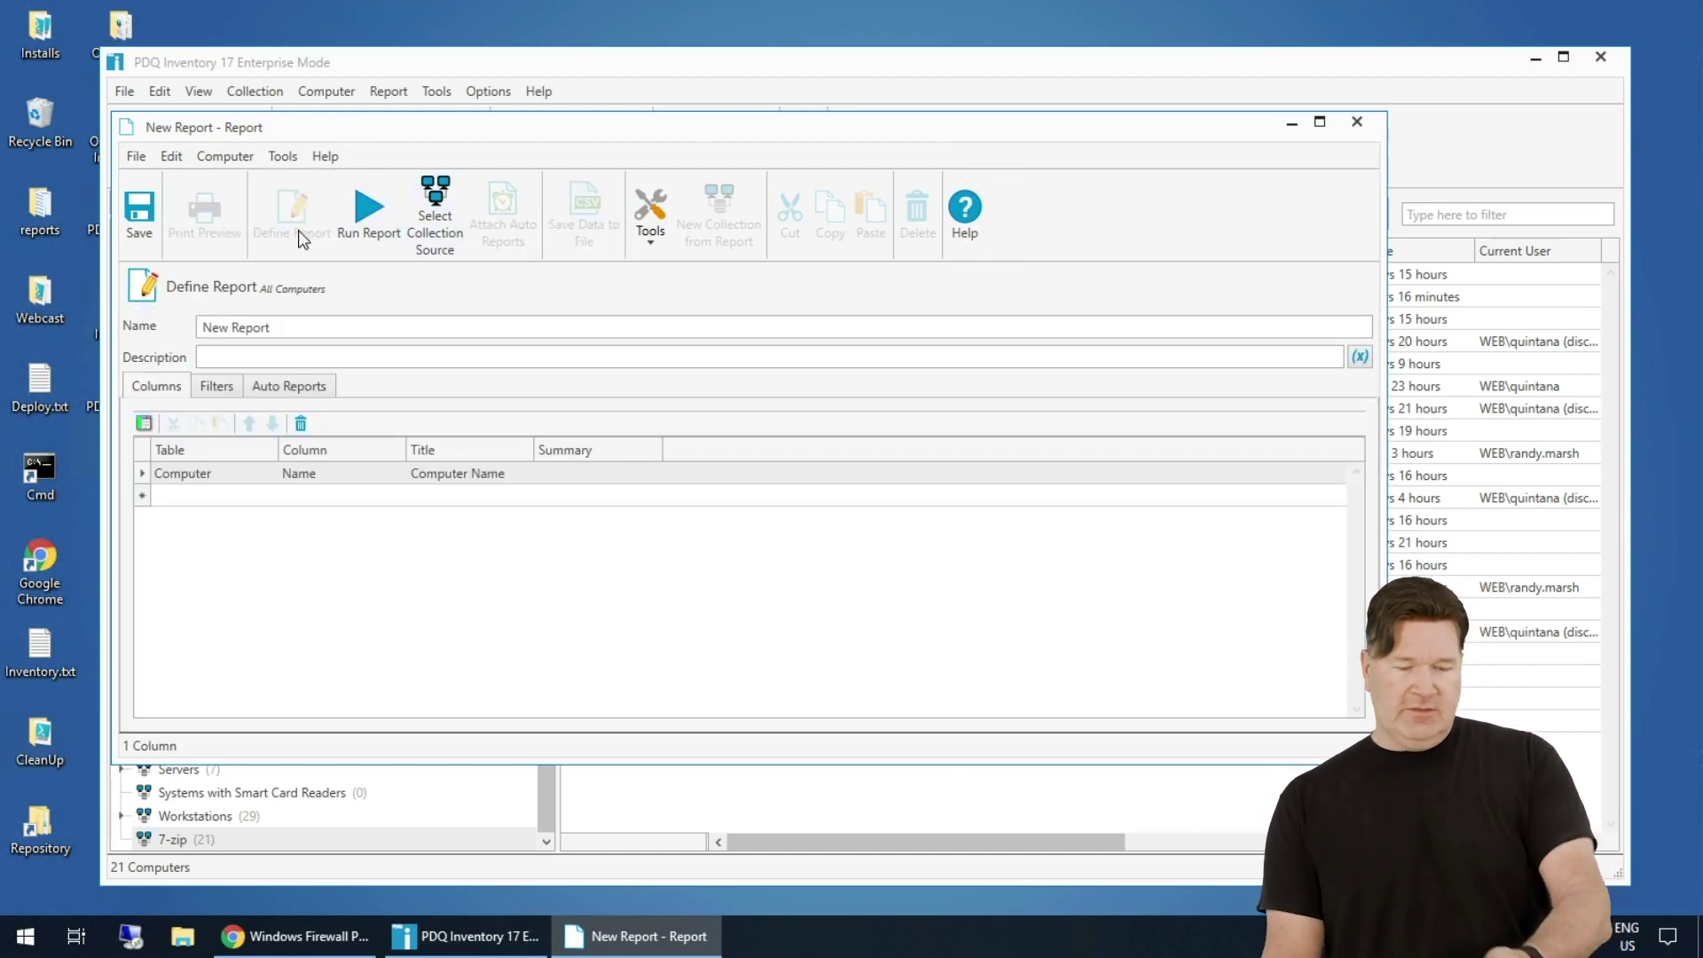
click(289, 330)
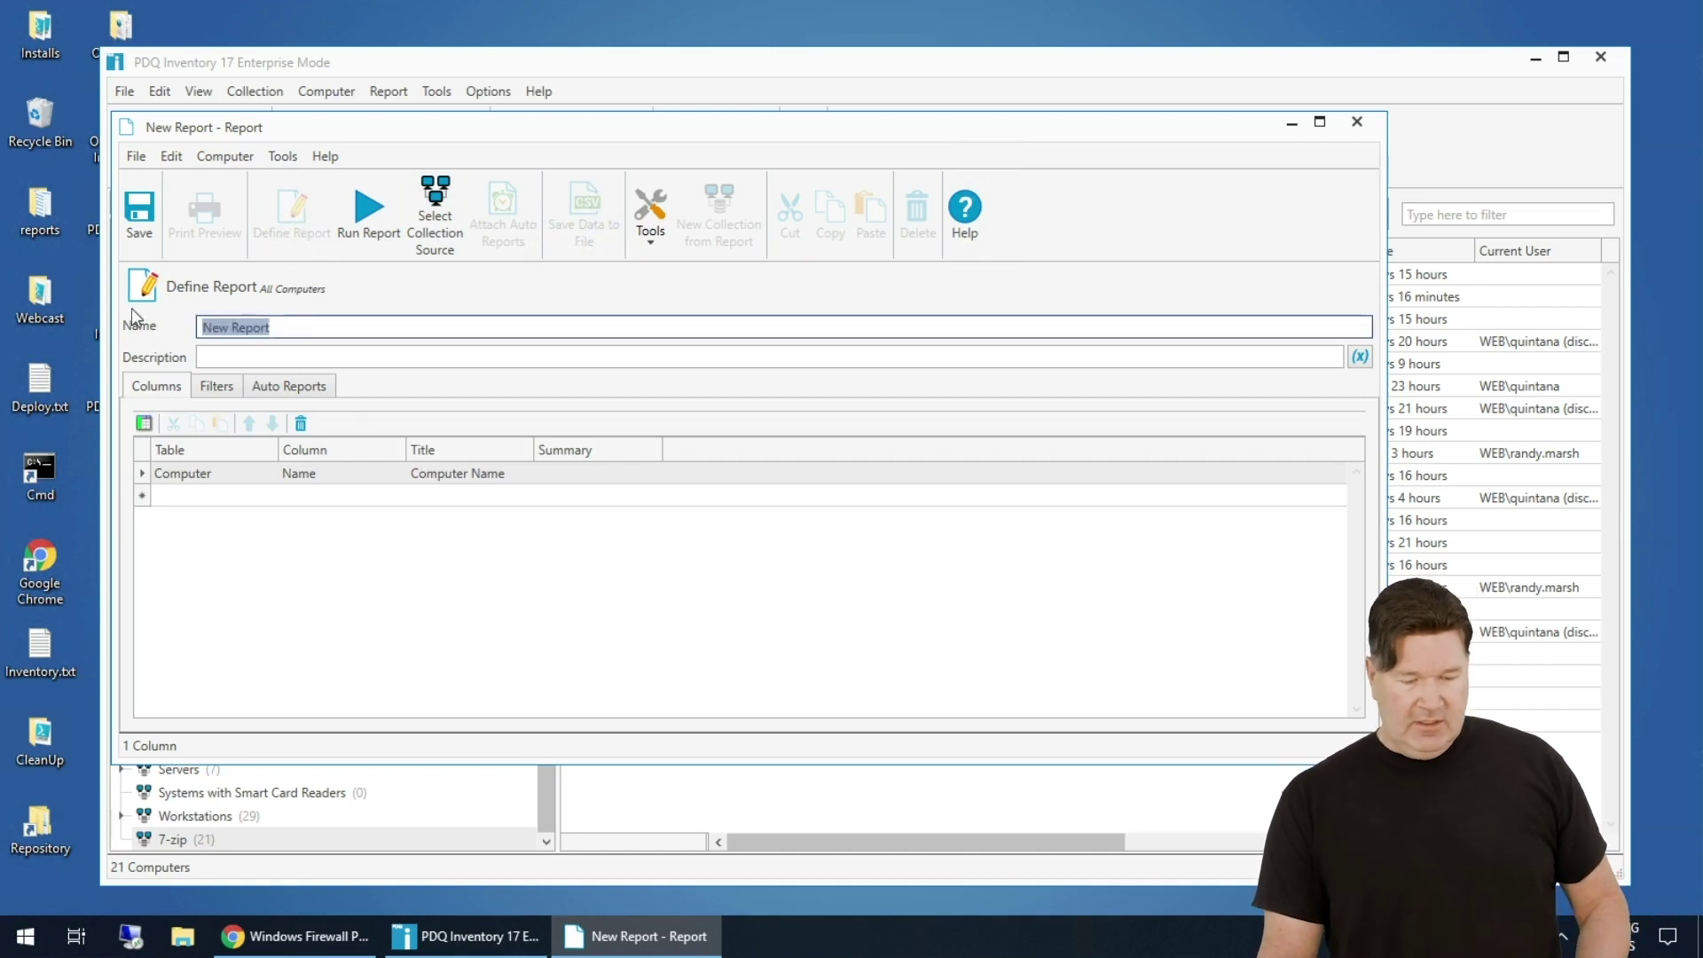
text(7)
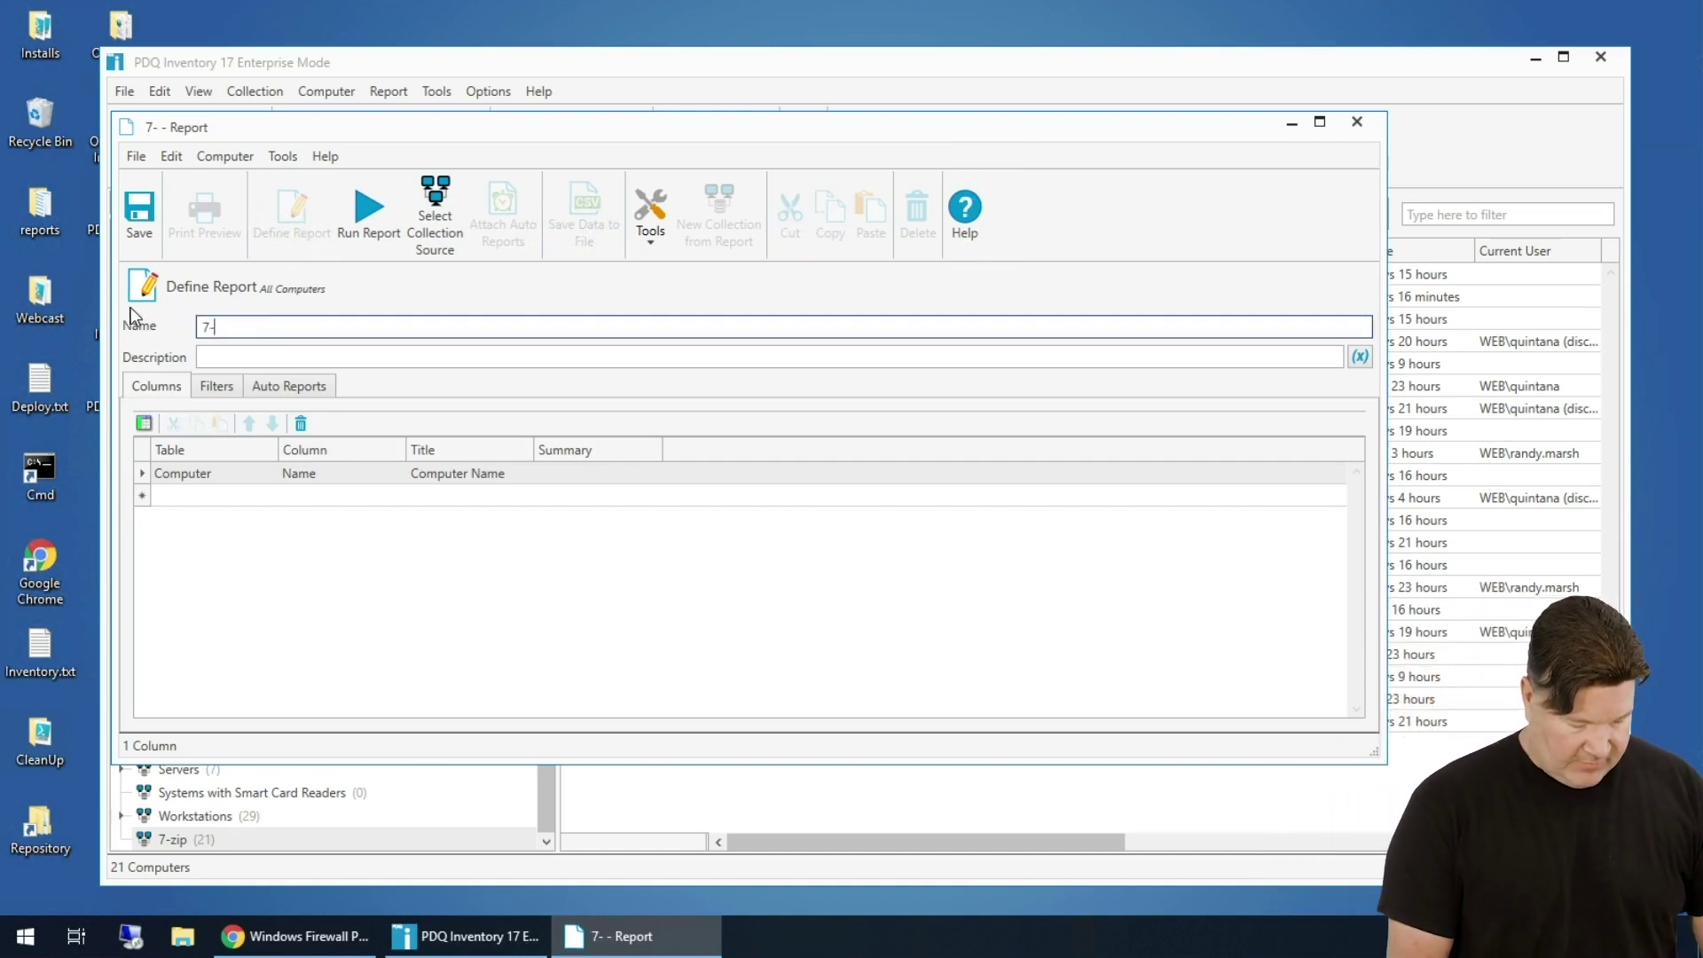
text(-zip)
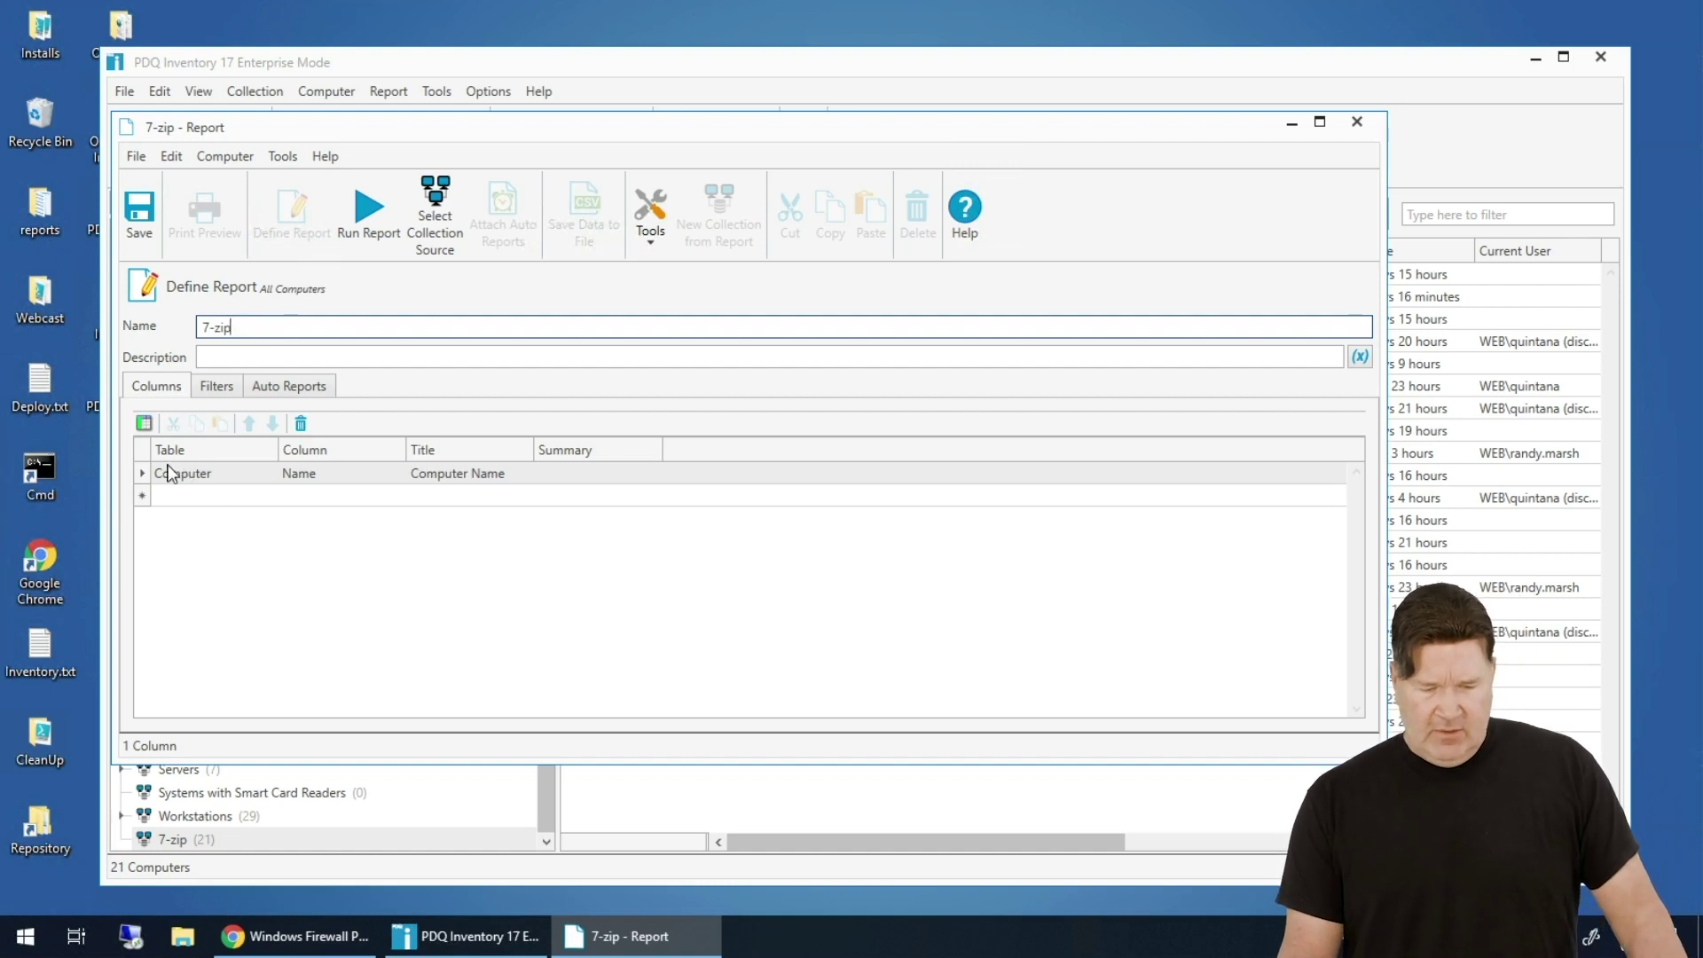
- Add Application Name and Application Version columns alongside Computer Name
click(254, 495)
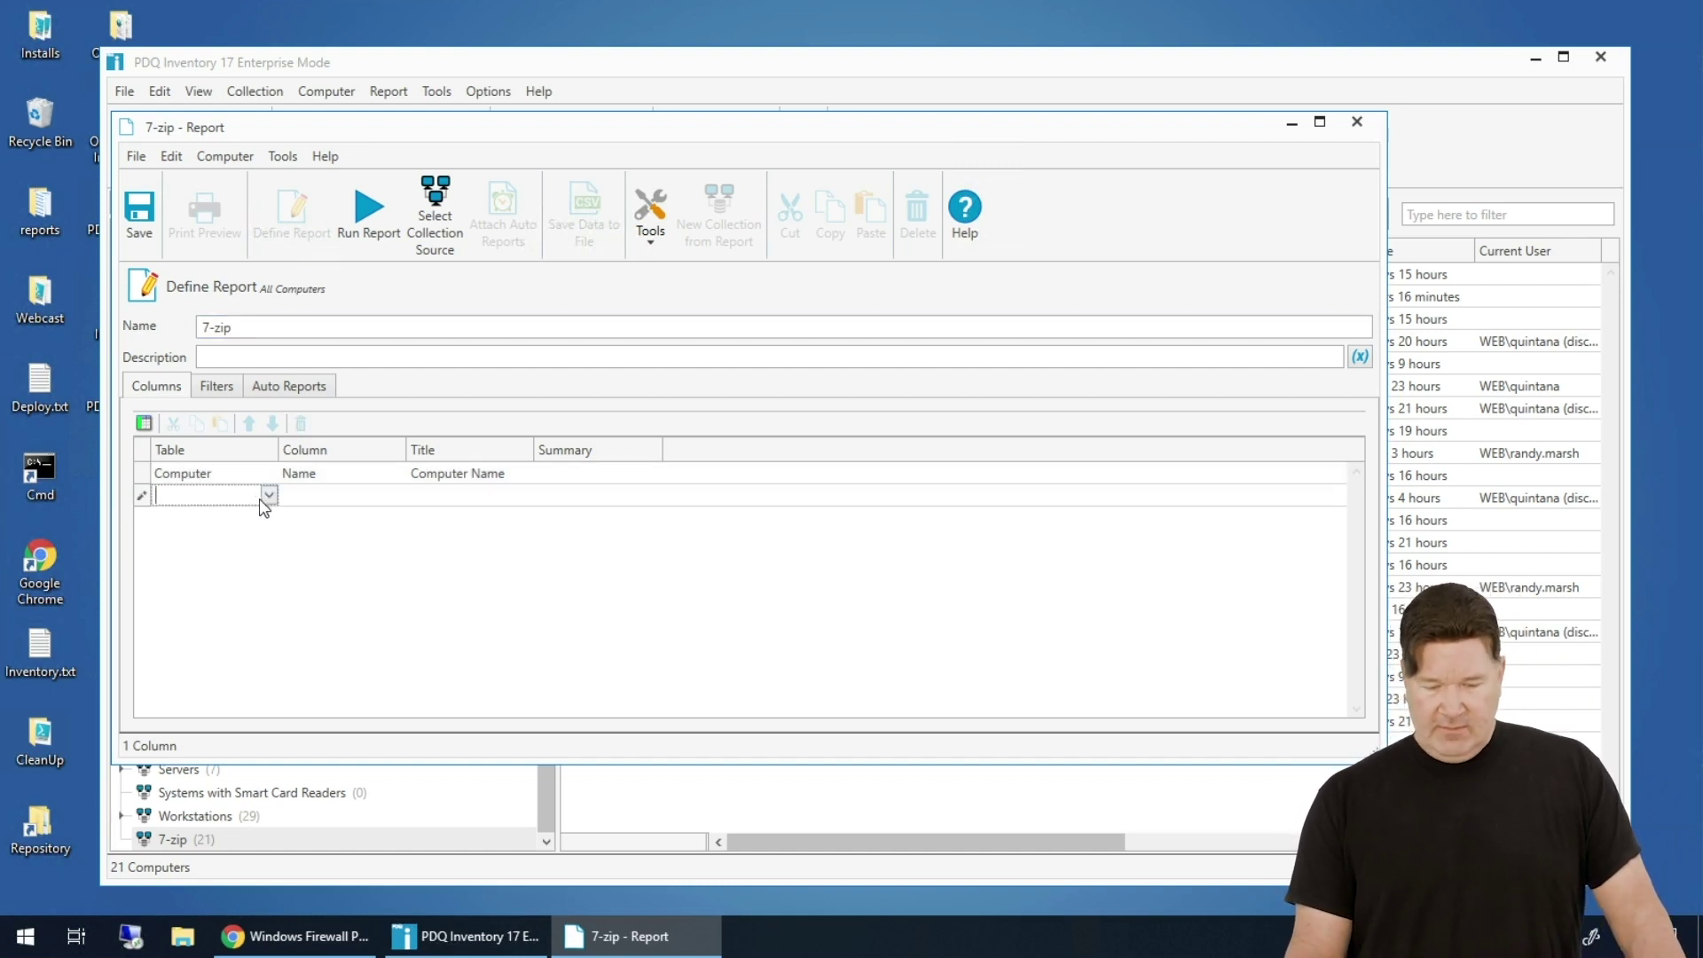
click(267, 495)
click(248, 540)
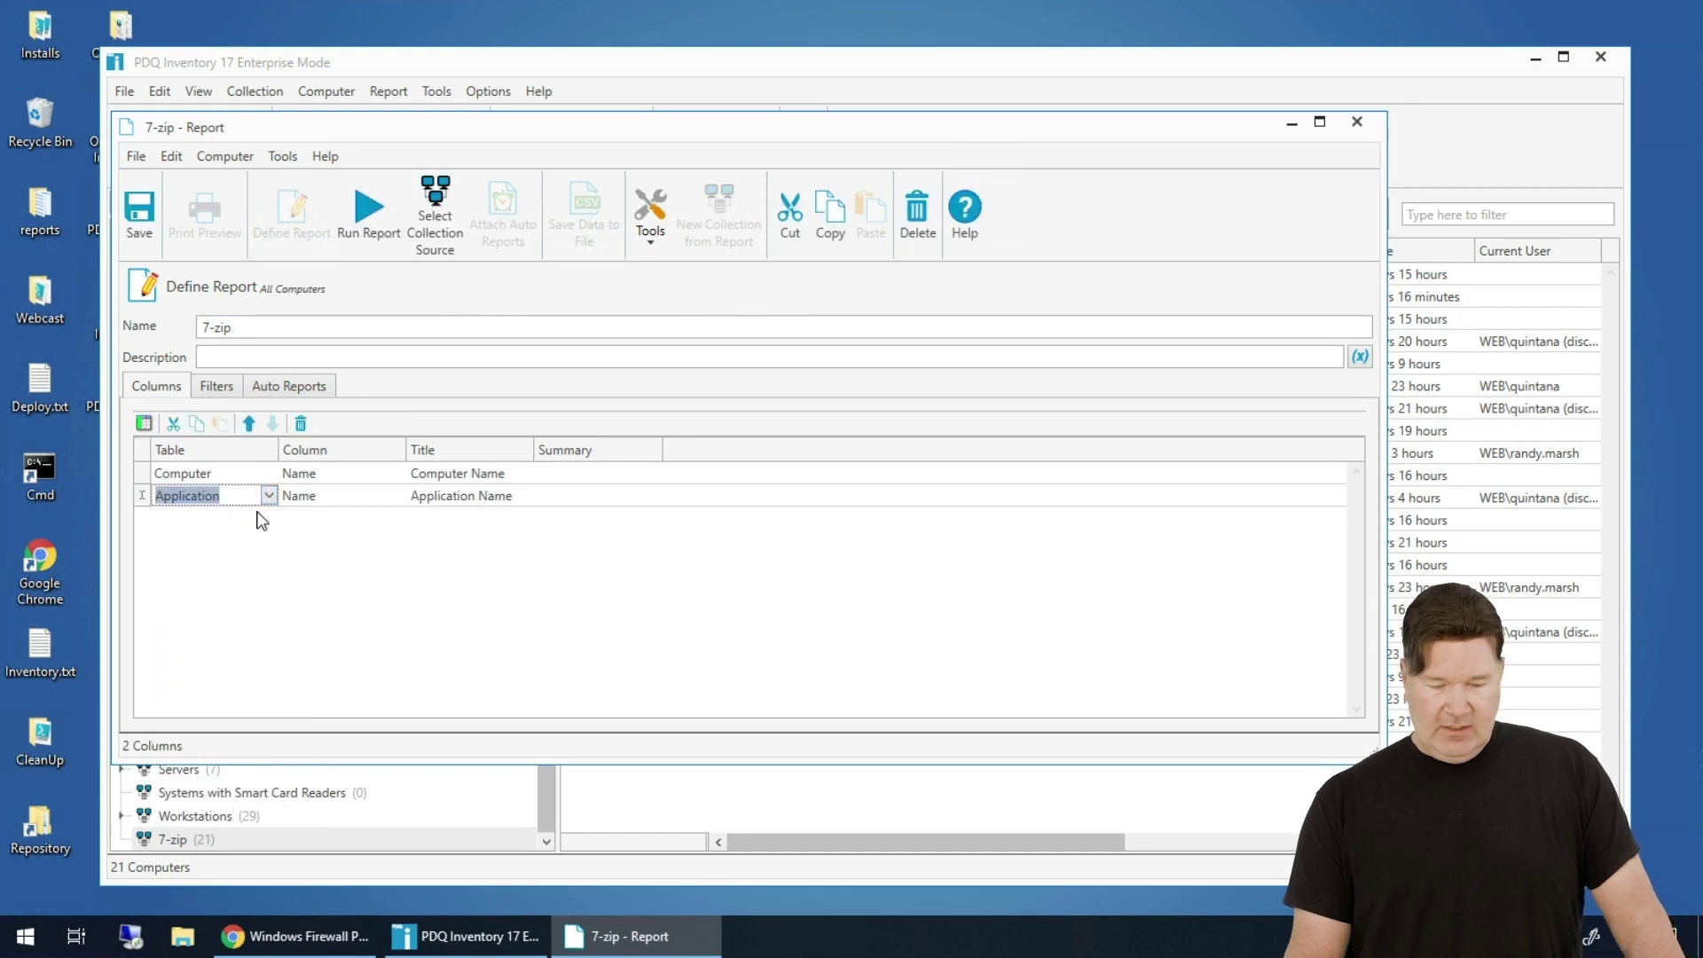
click(261, 518)
click(268, 519)
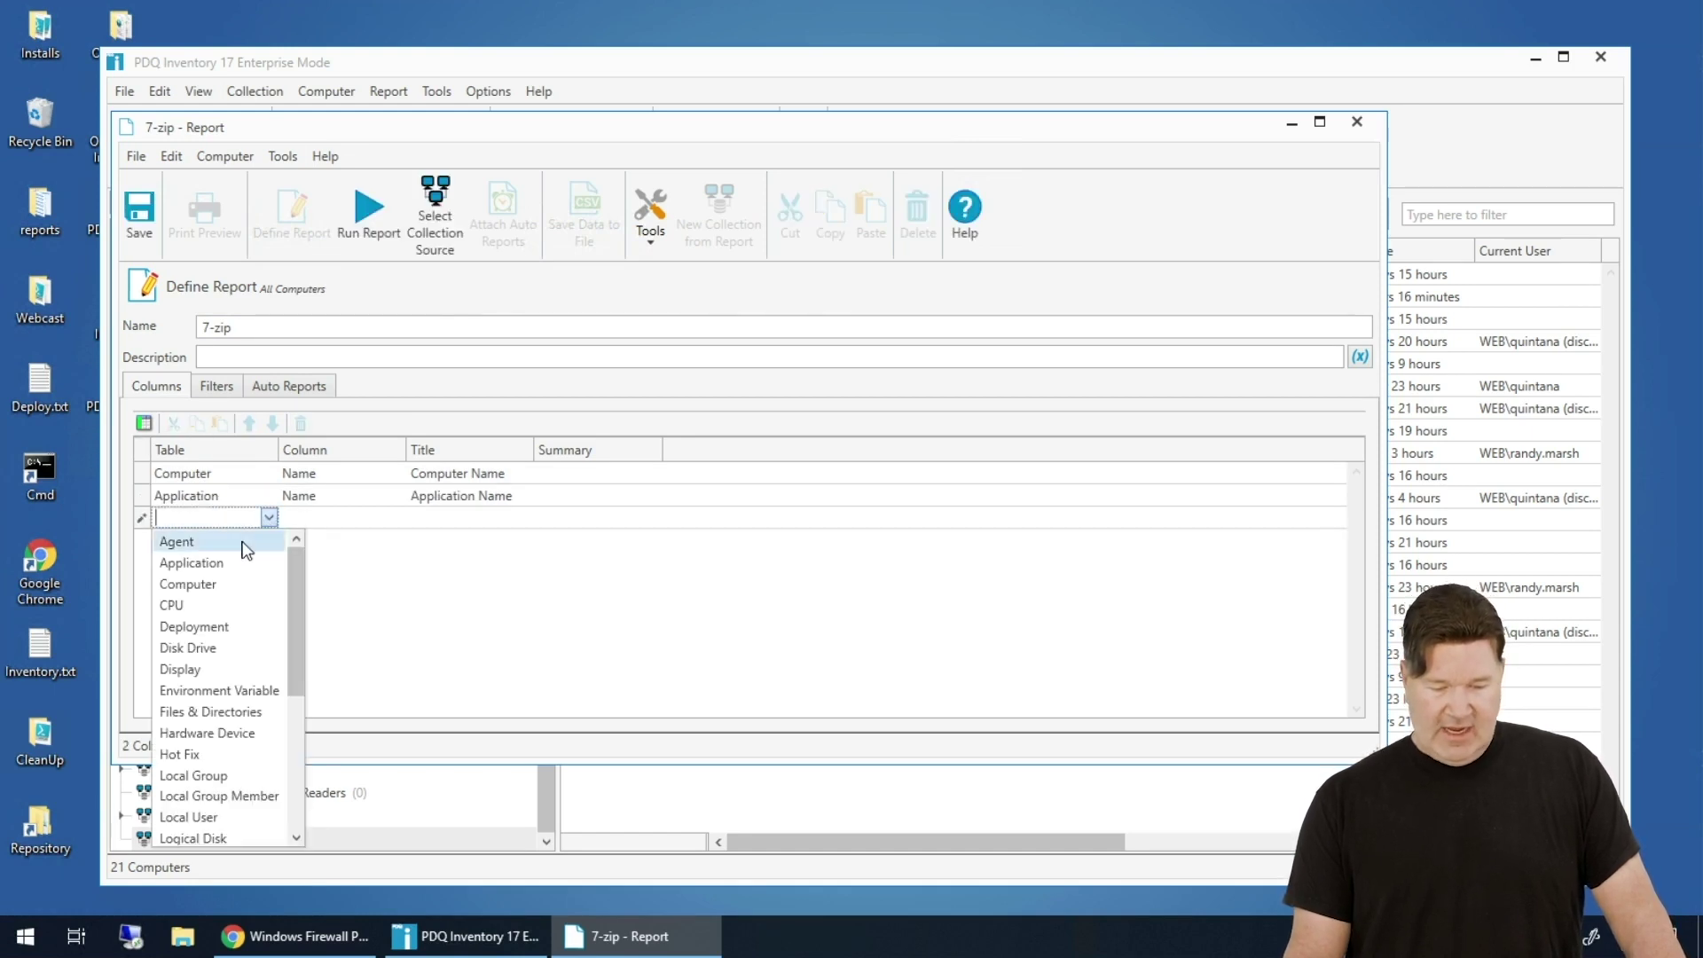
click(213, 564)
click(397, 518)
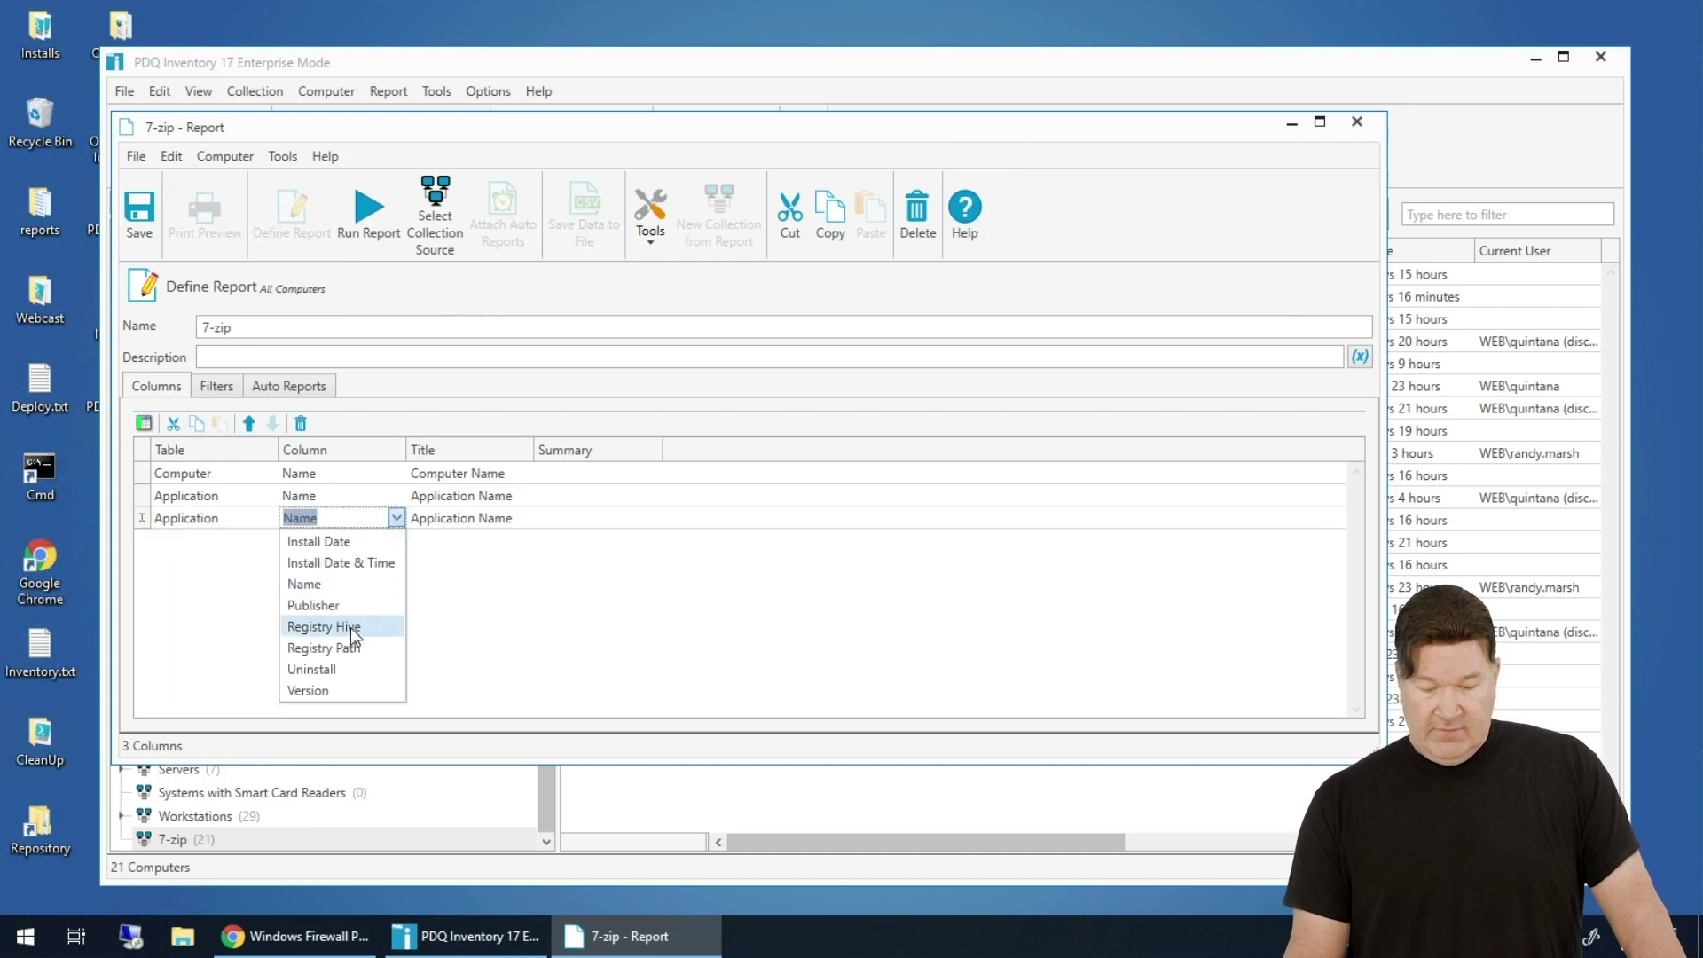
click(317, 688)
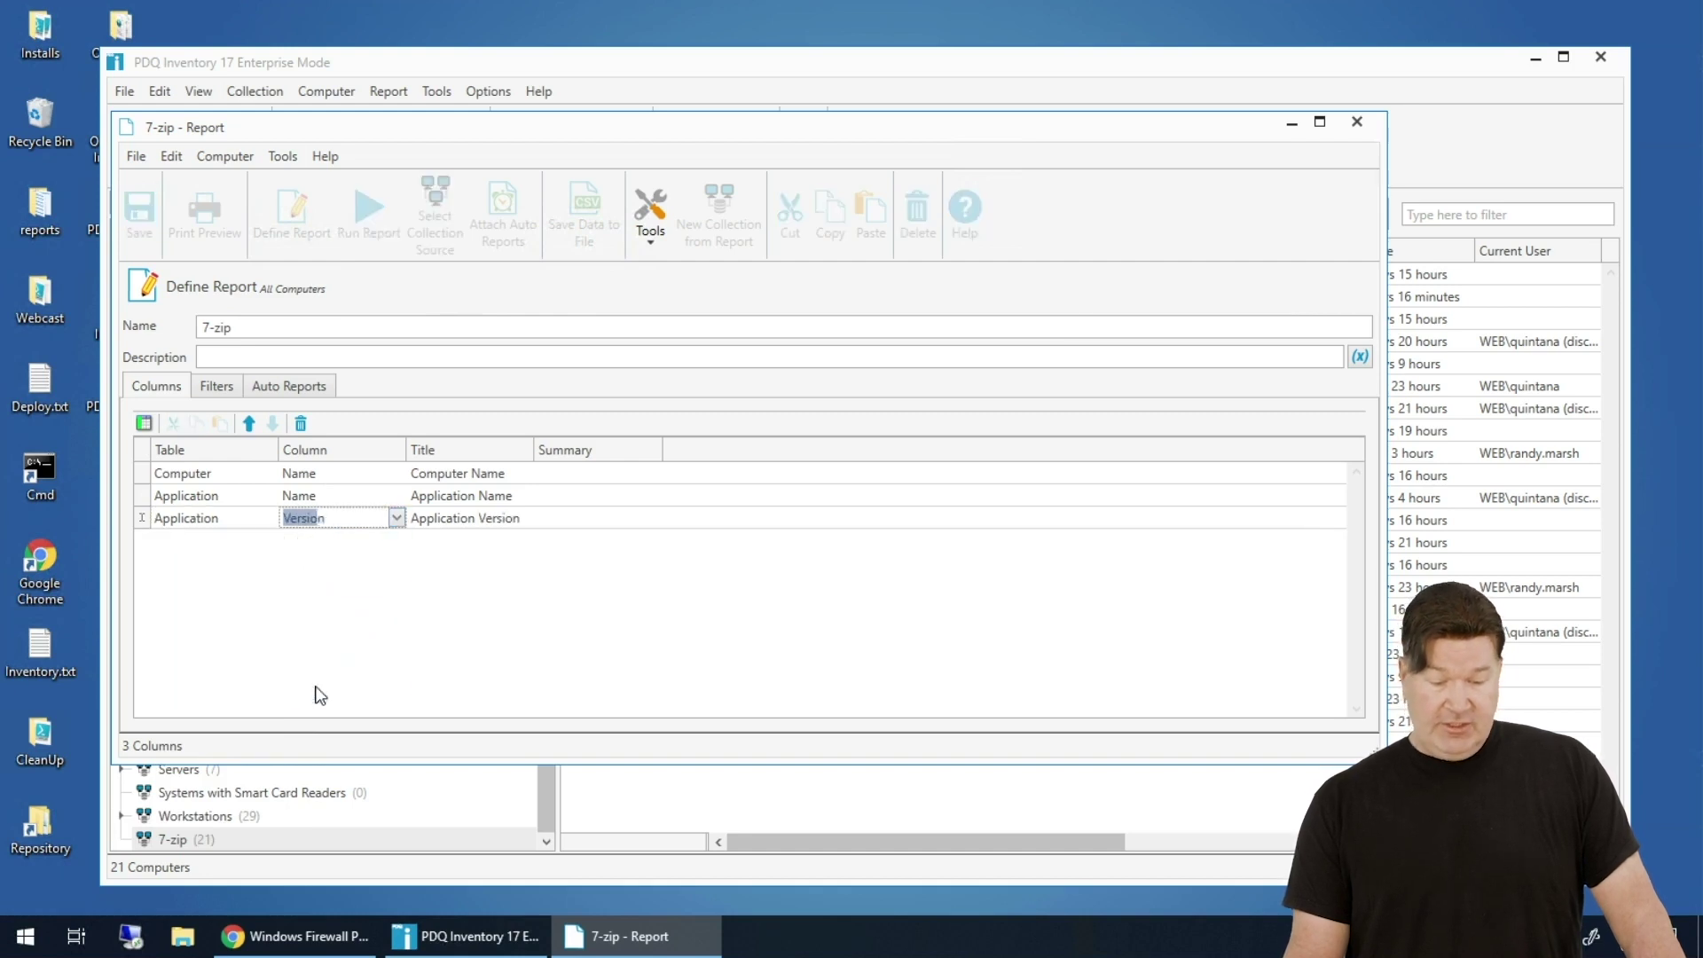
click(217, 387)
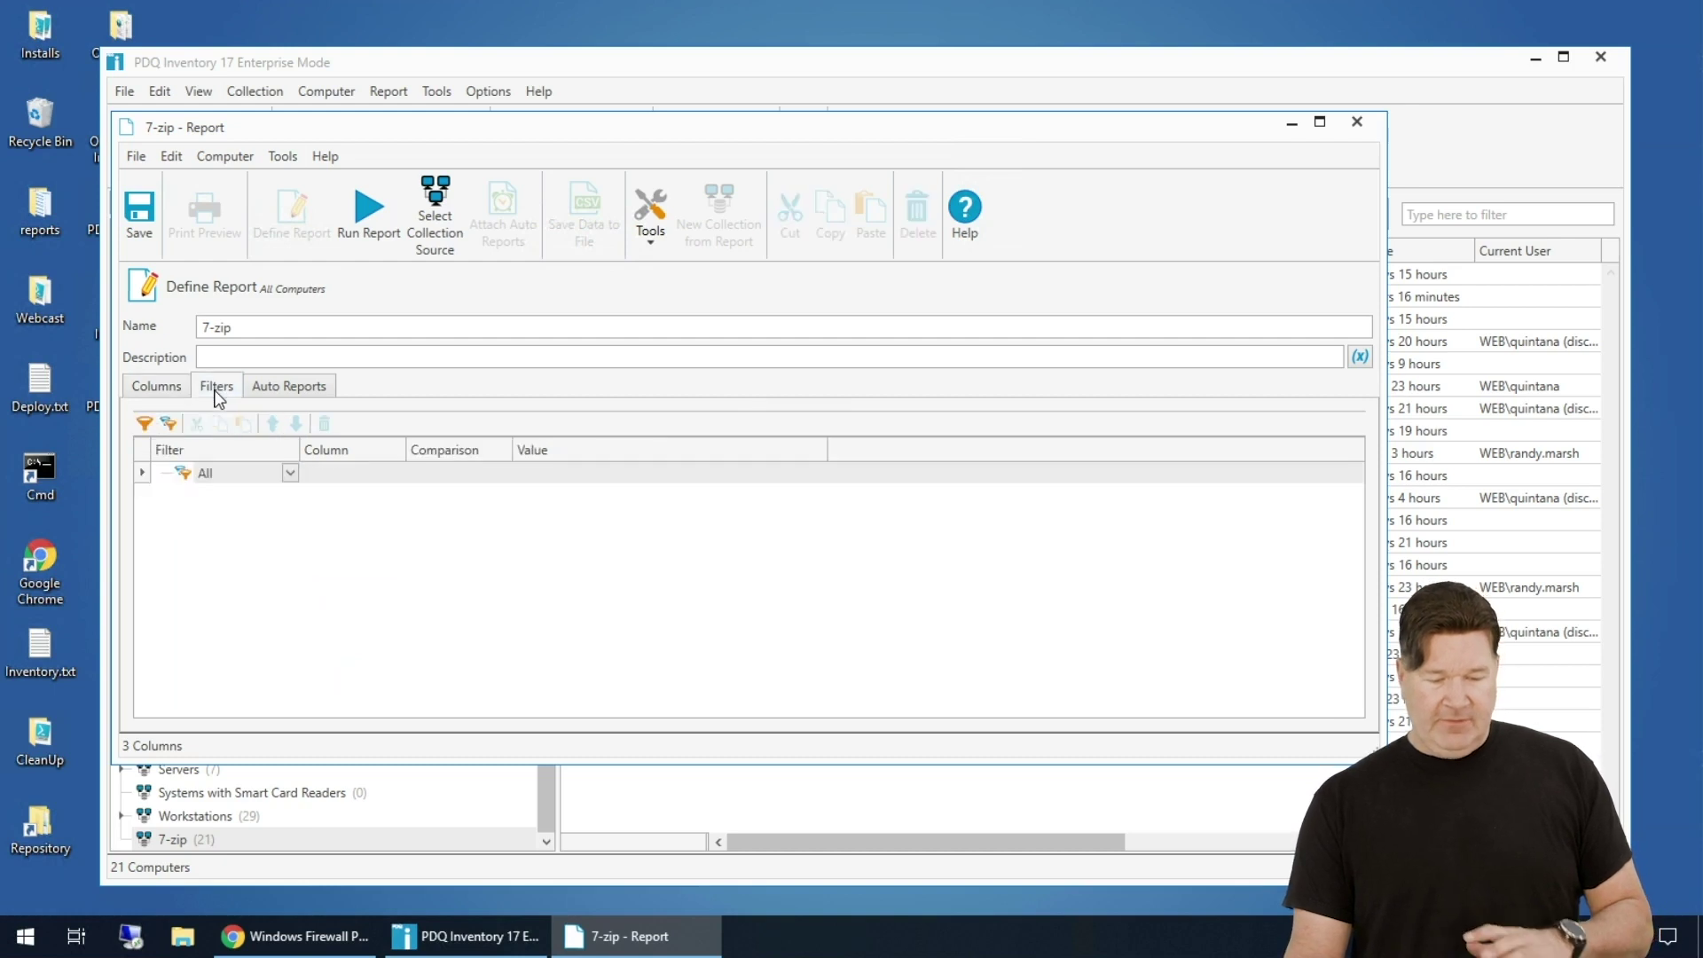
- Filter the report to Application Name contains '7-zip' and run it, listing 22 rows
click(144, 423)
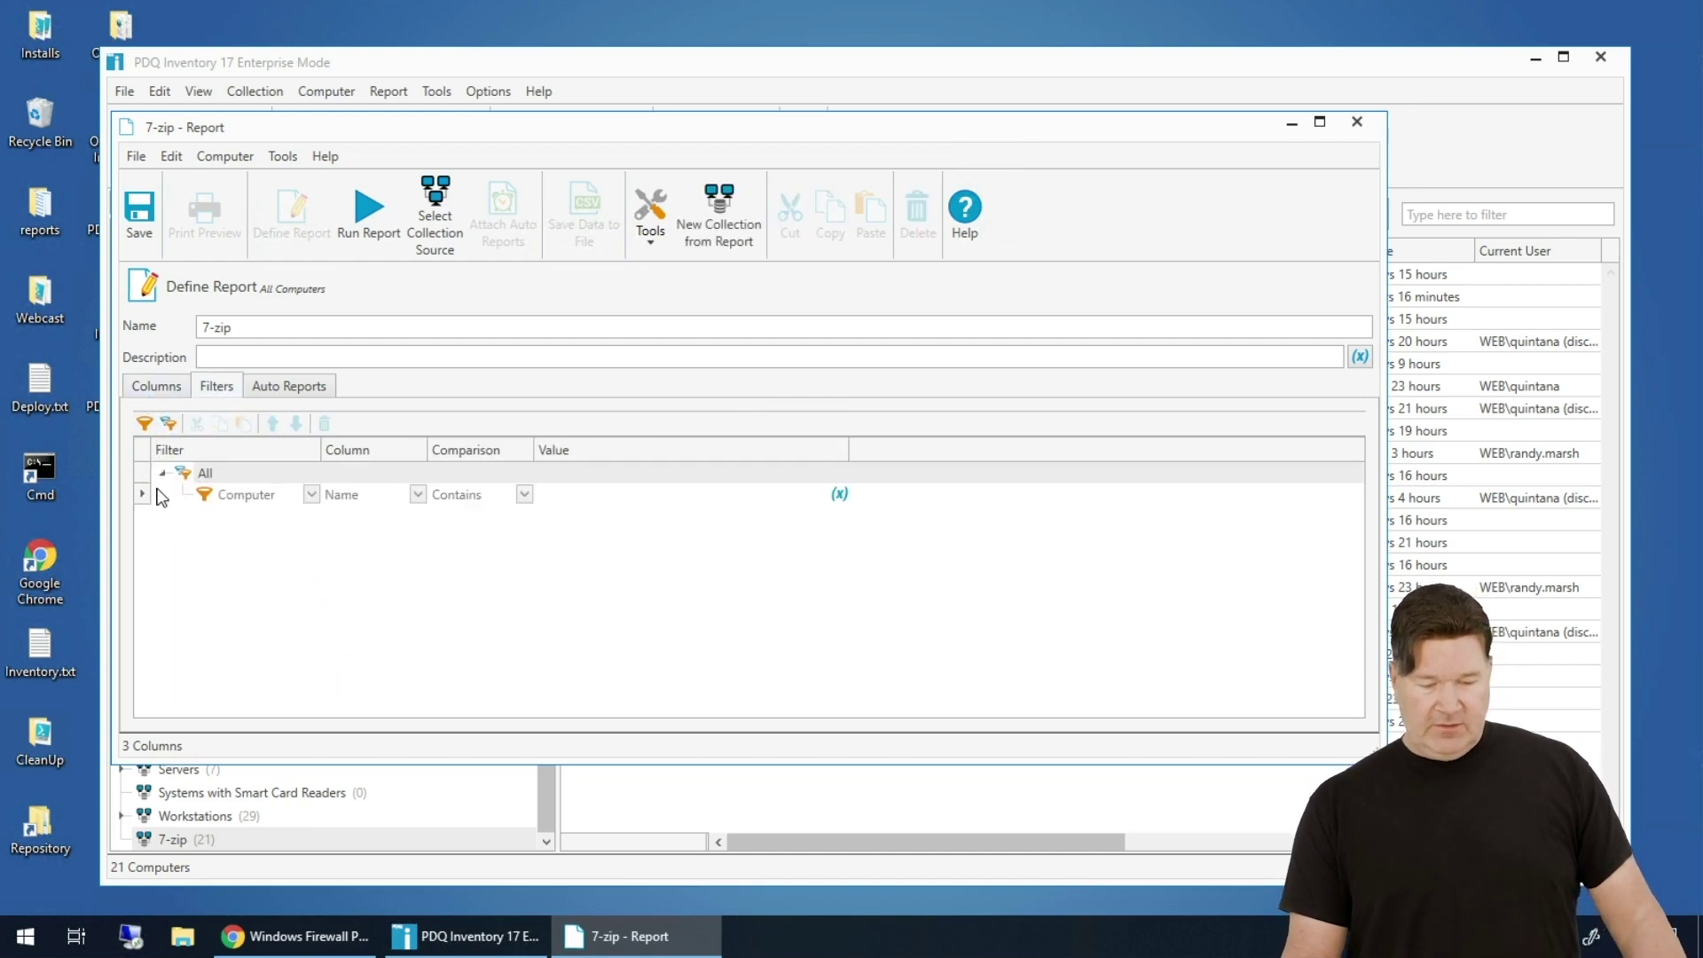
click(311, 494)
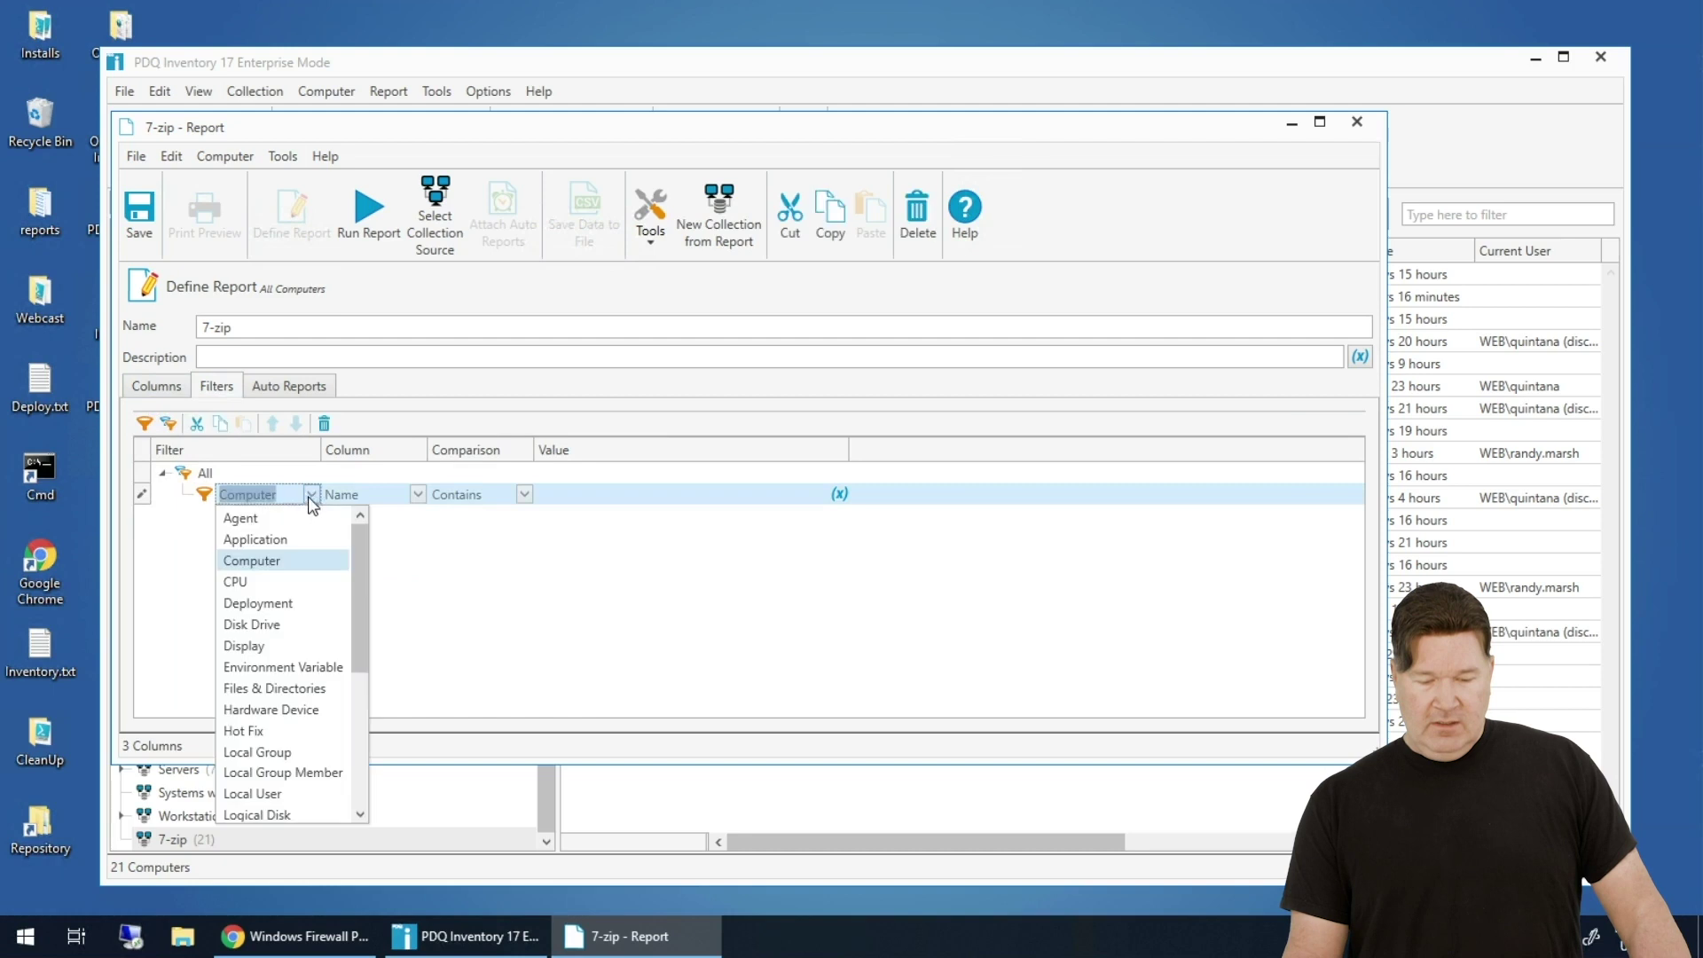
click(282, 546)
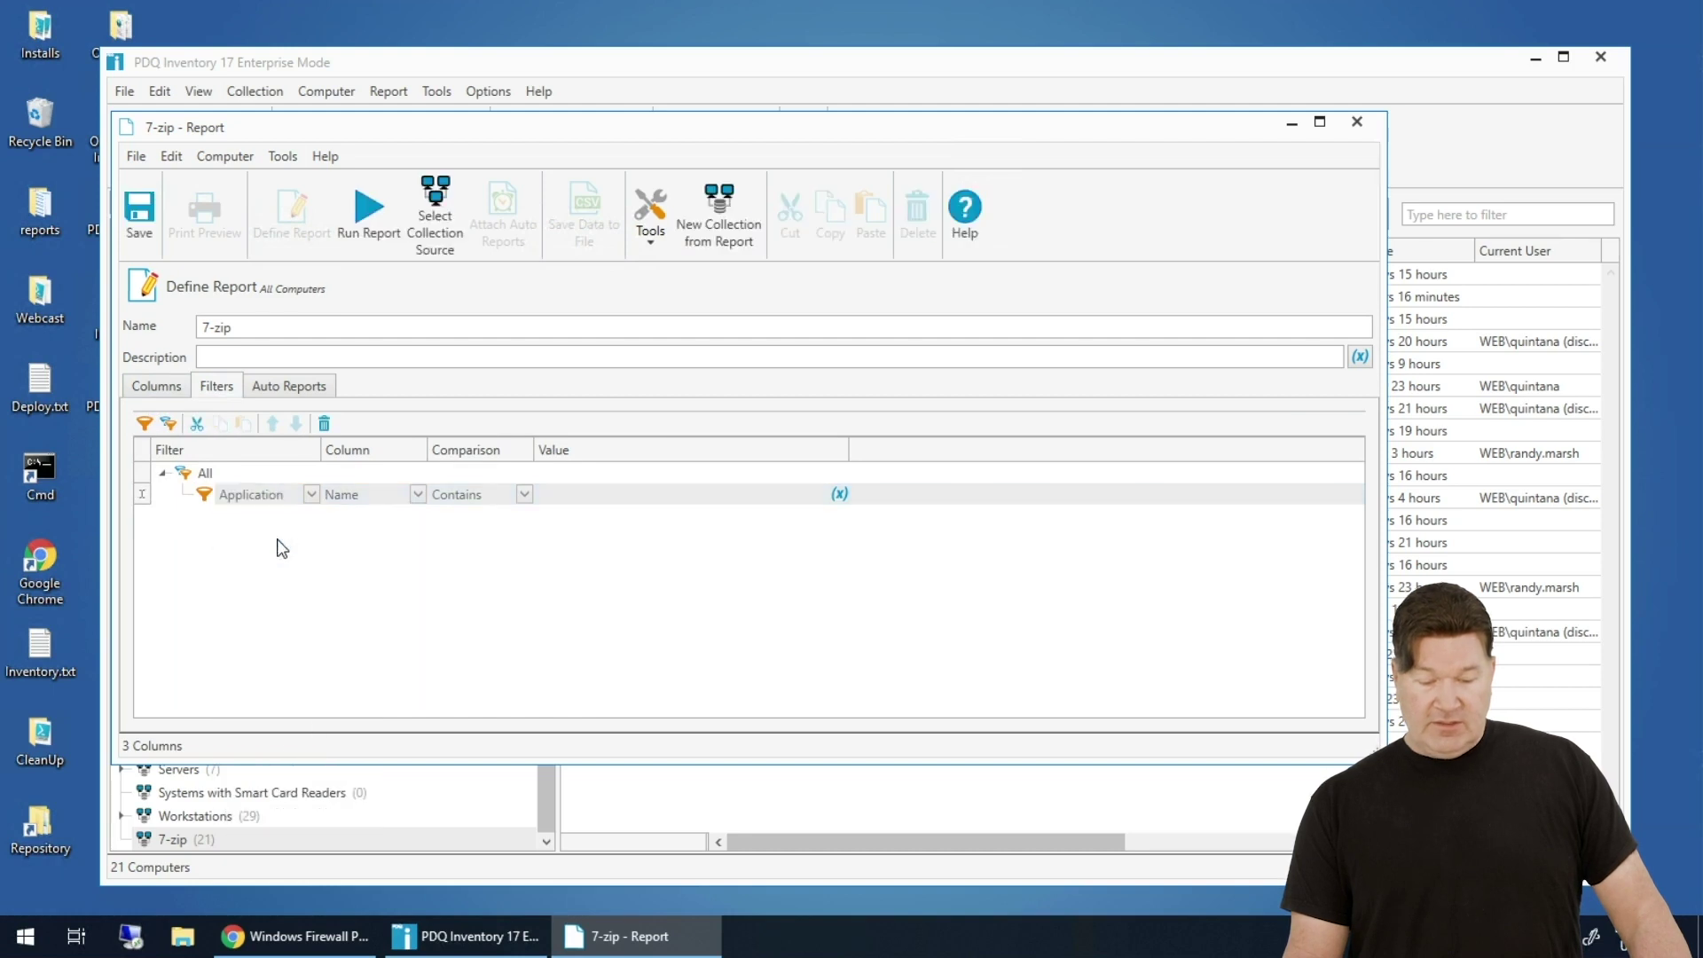
click(577, 496)
text(7)
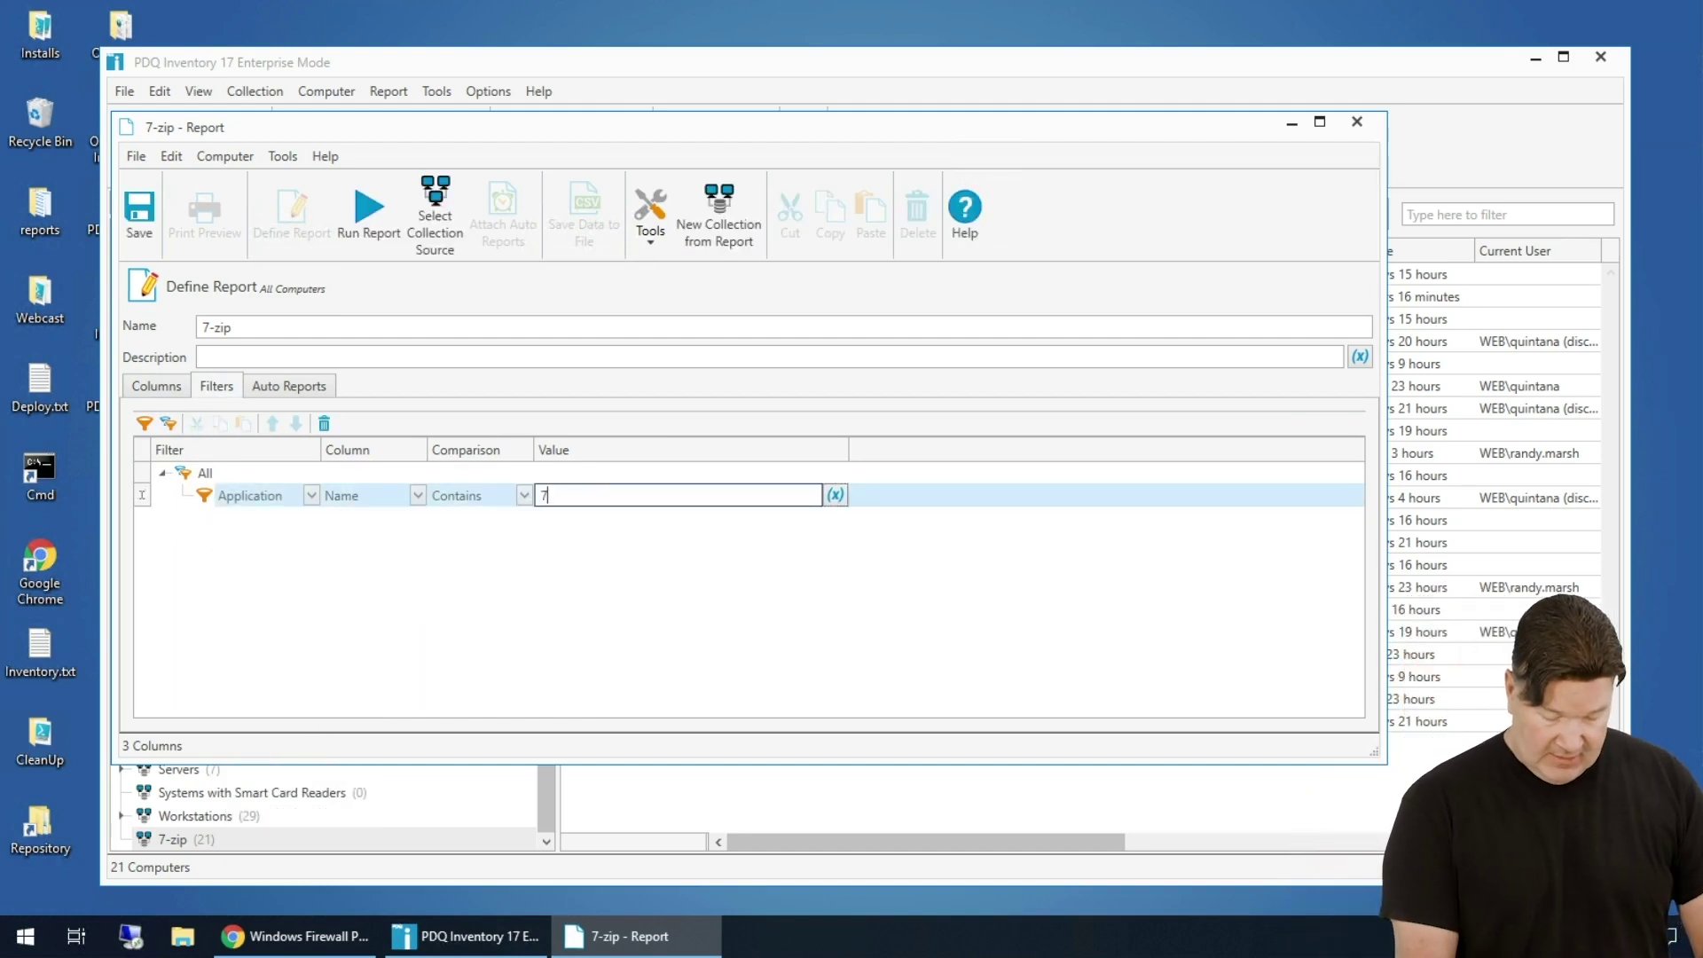
text(-zip)
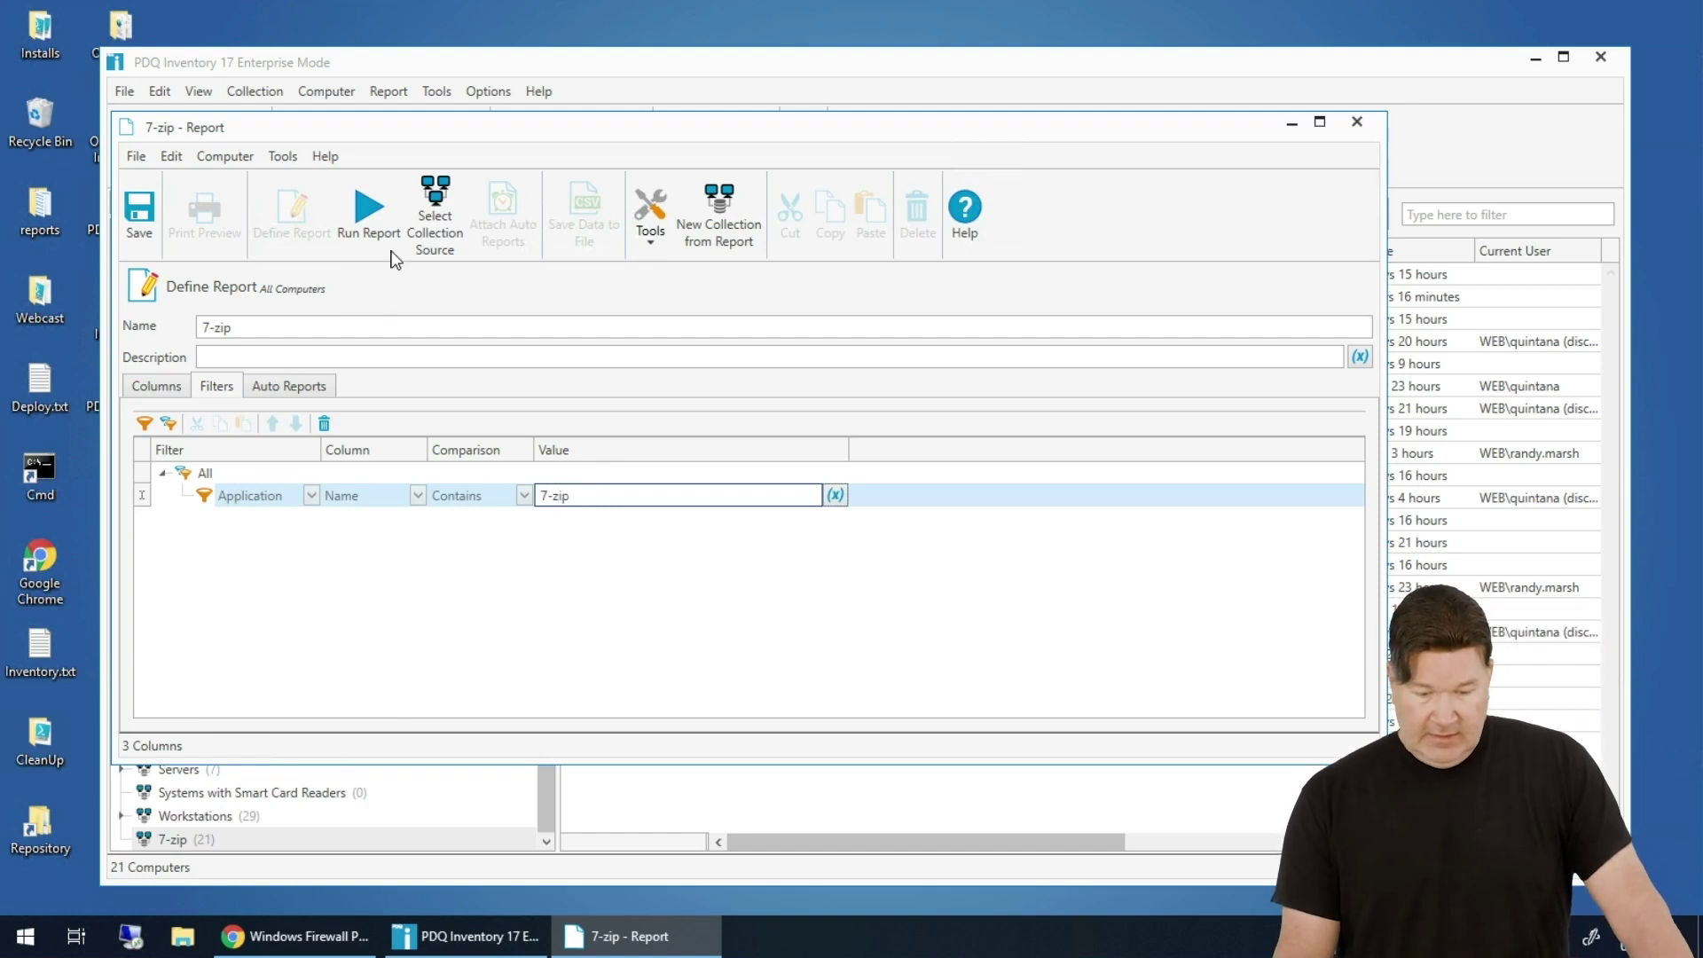
click(371, 220)
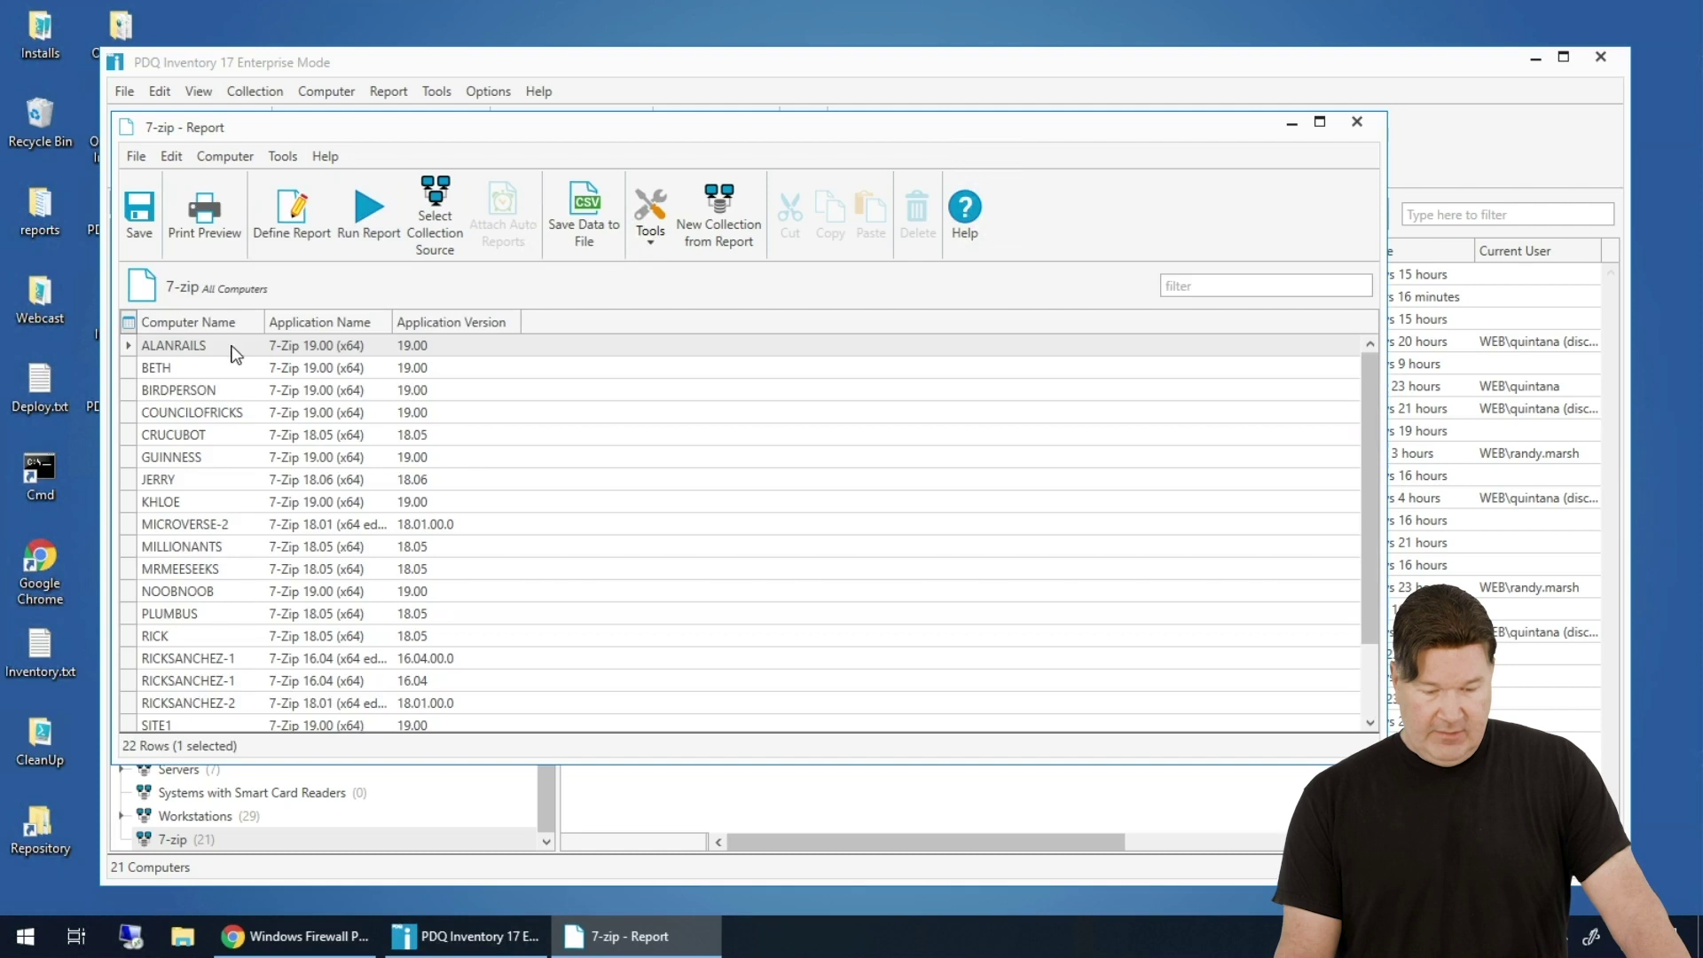
scroll(235, 375, down, 2)
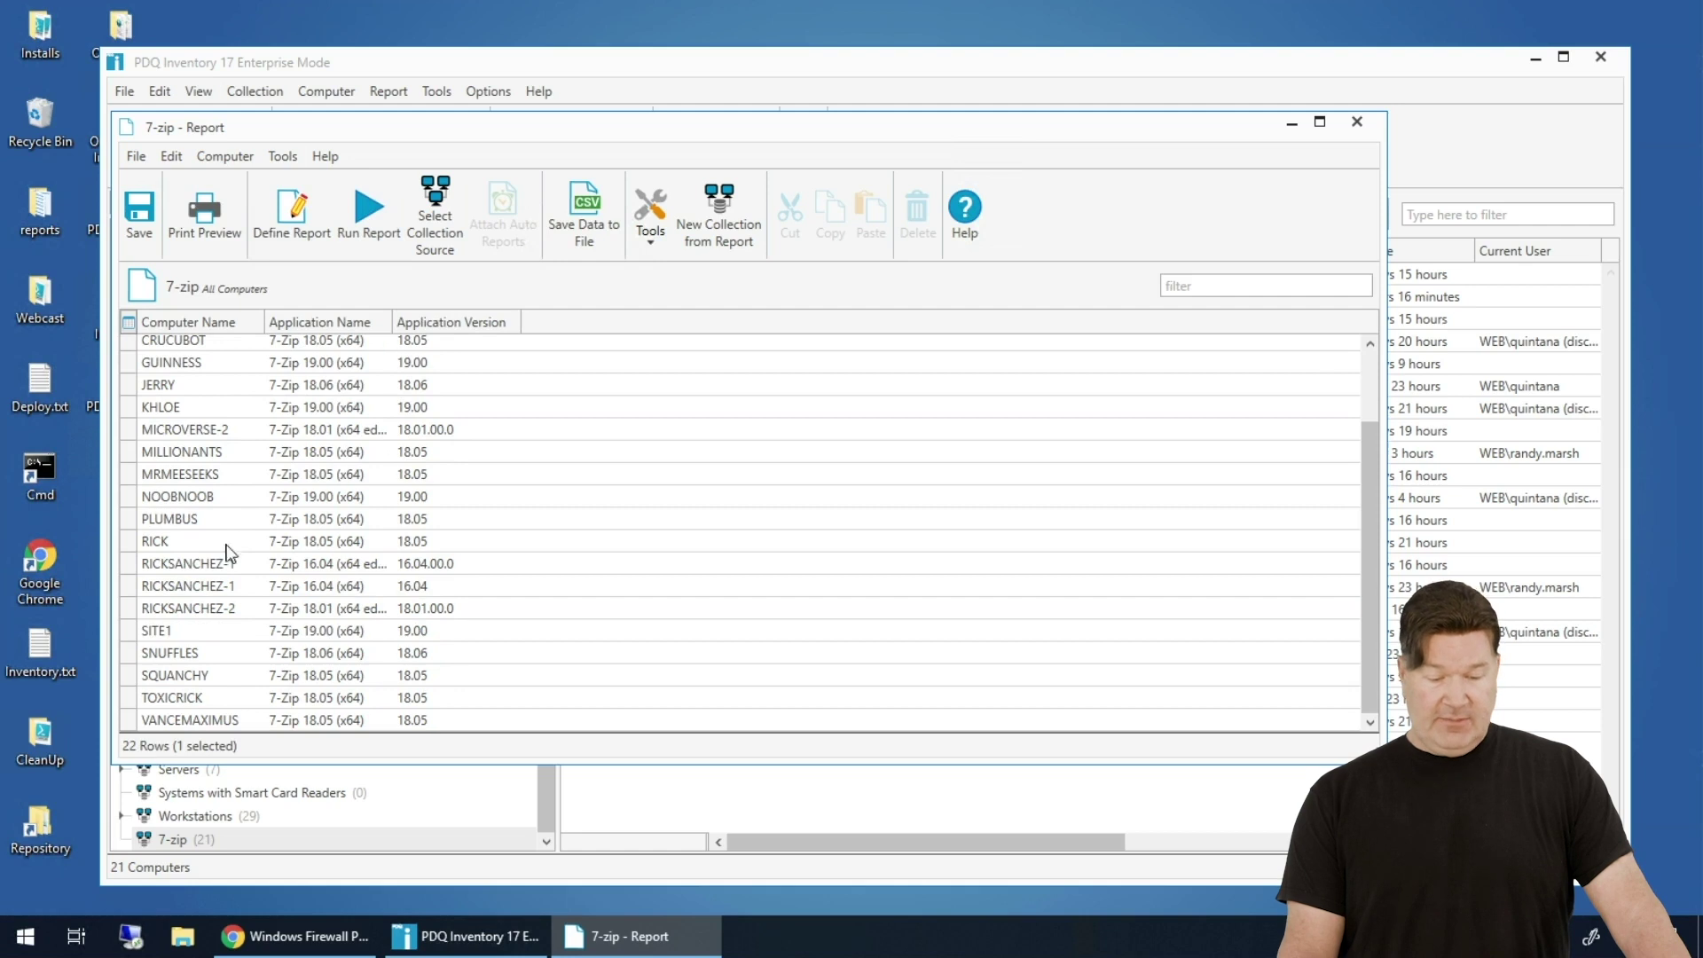
scroll(344, 535, up, 2)
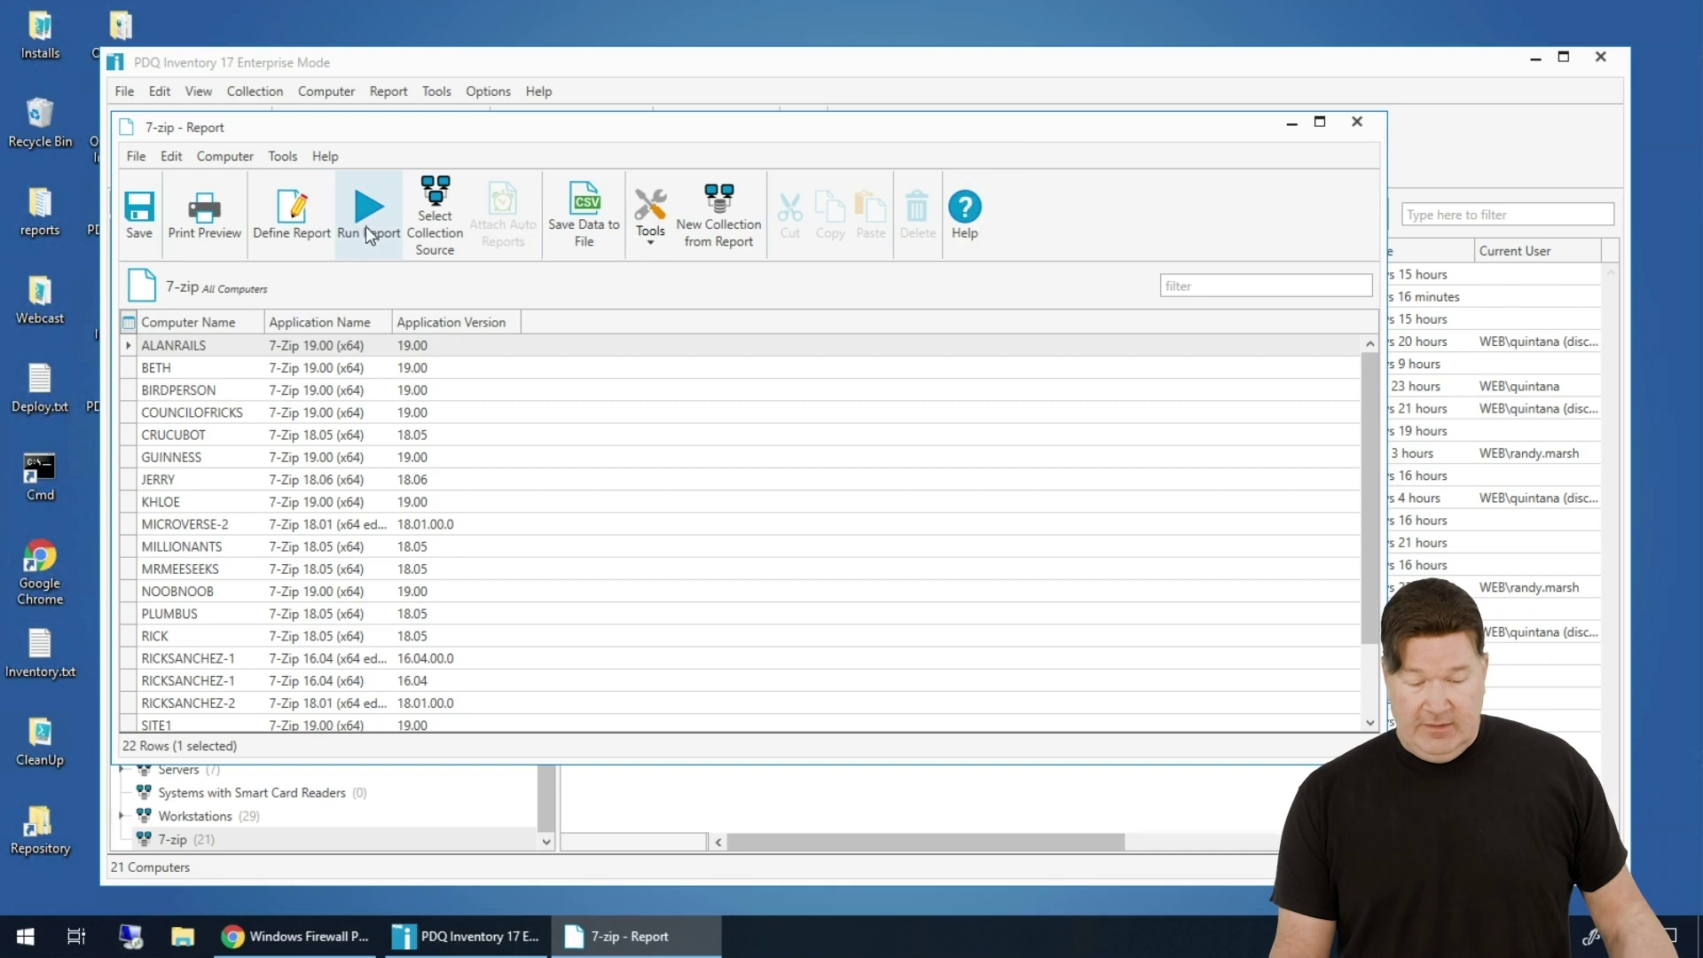
- Close the 7-zip report window, declining to save changes
click(1357, 122)
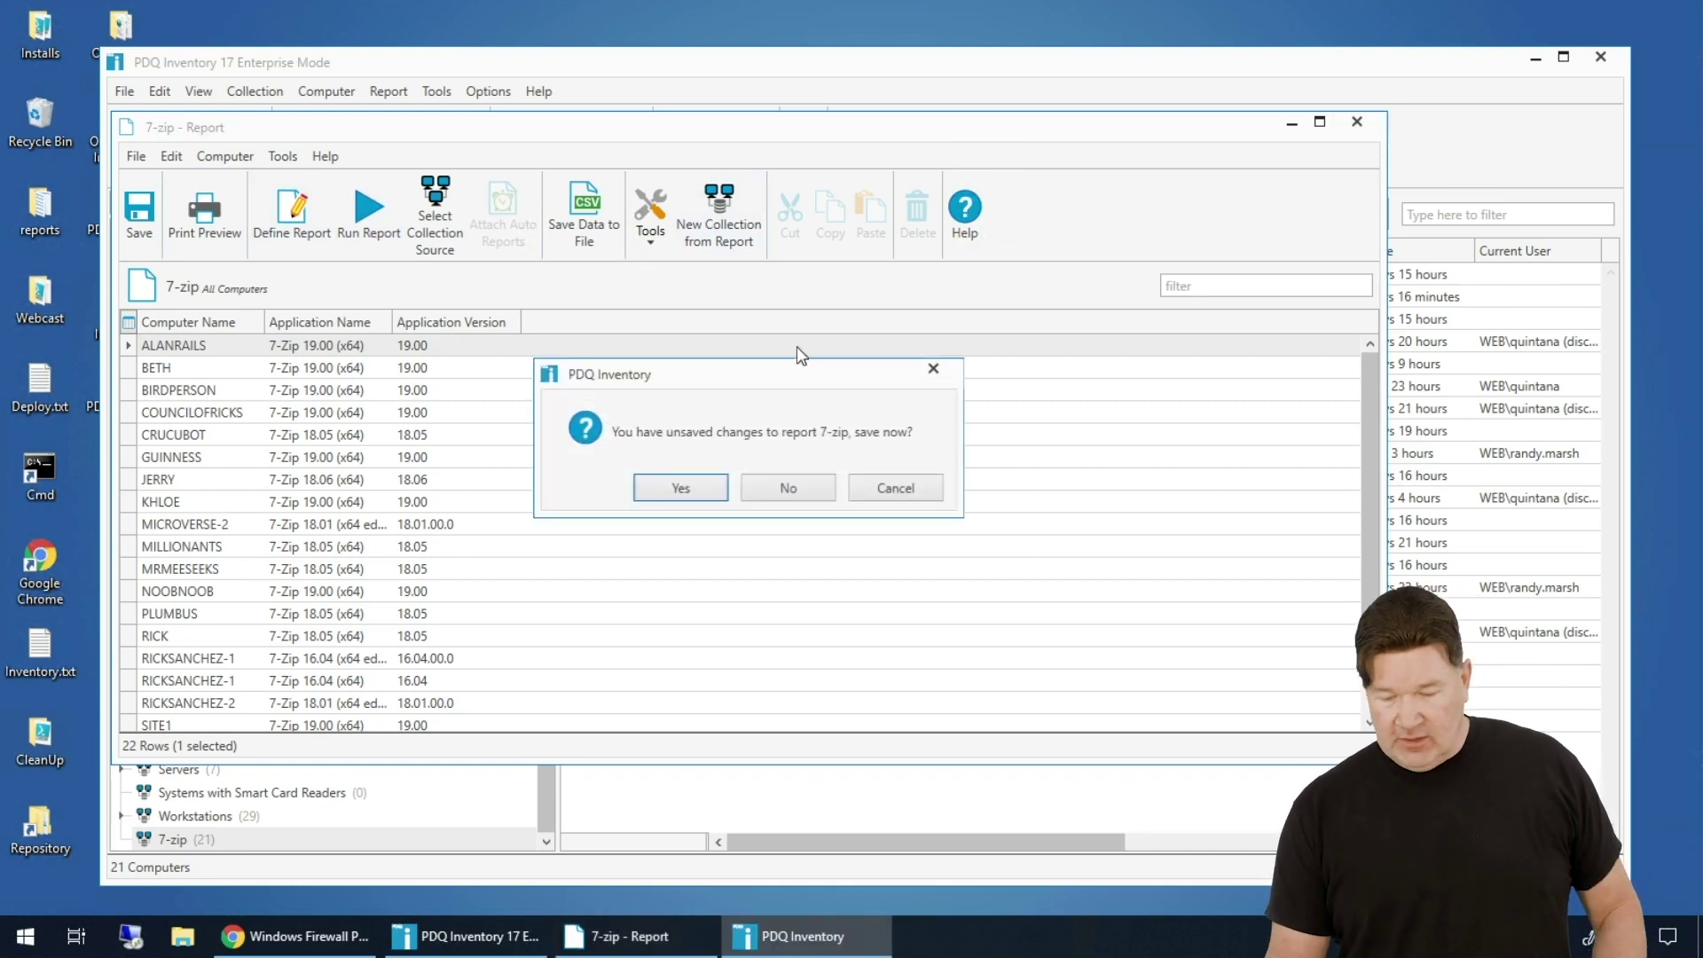
click(770, 495)
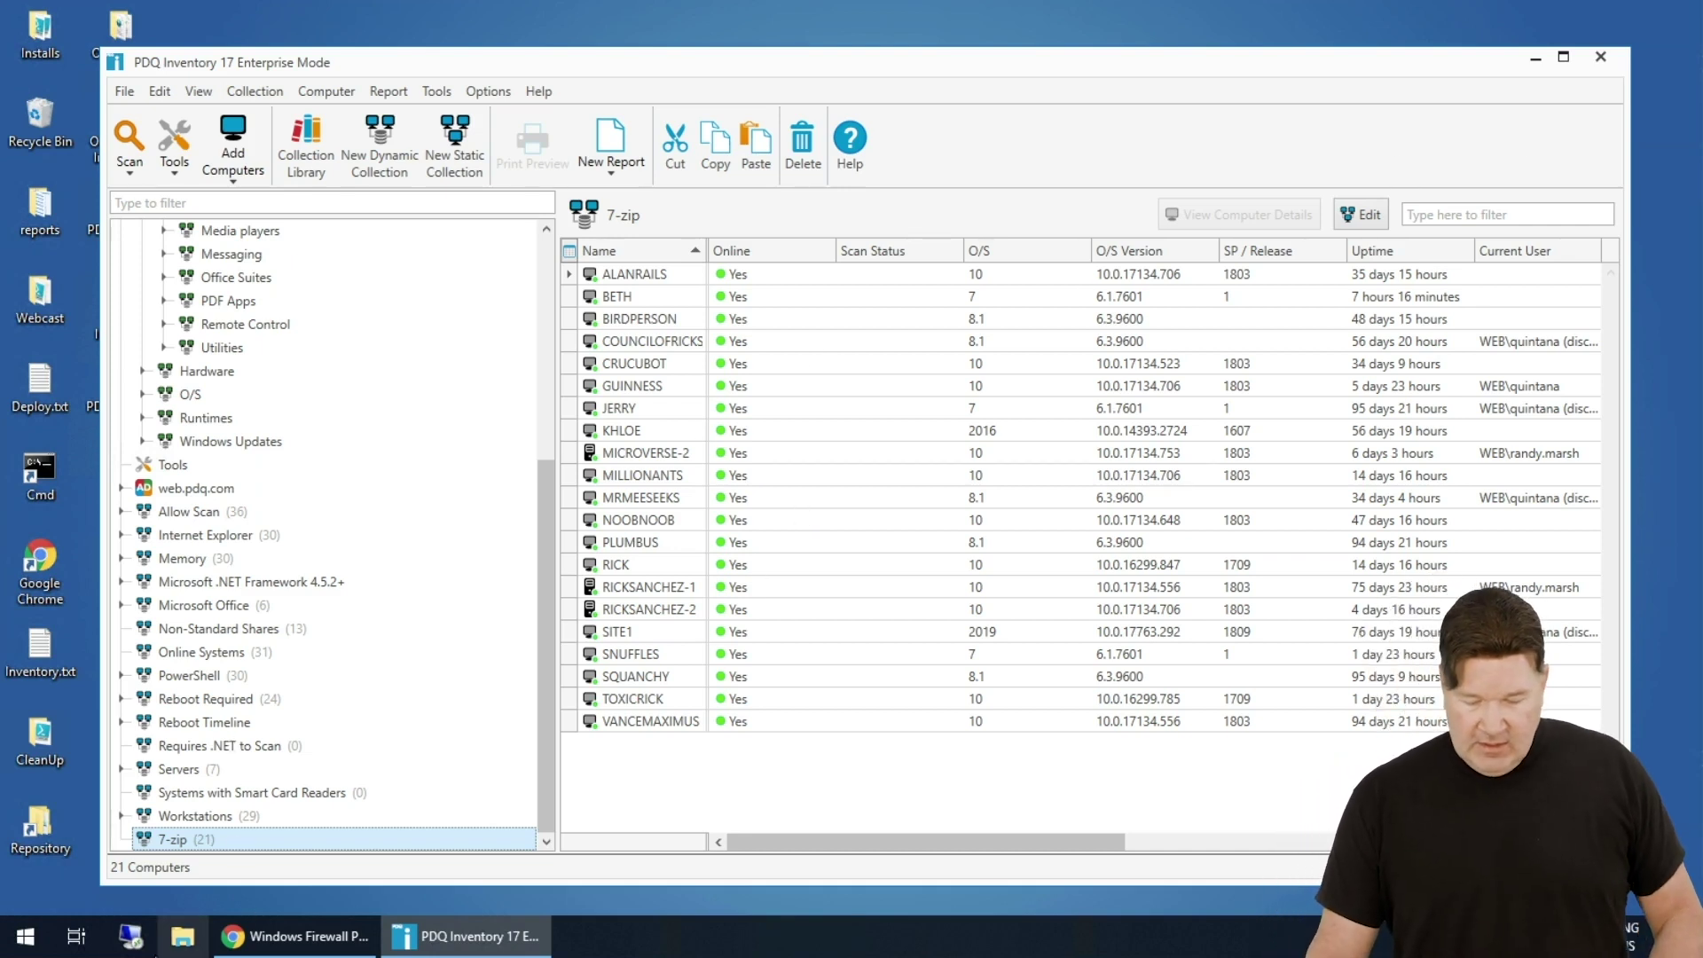
- Browse File Explorer to C:\Program Files (x86)\Admin Arsenal\PDQ Inventory and view its 84 files
click(182, 936)
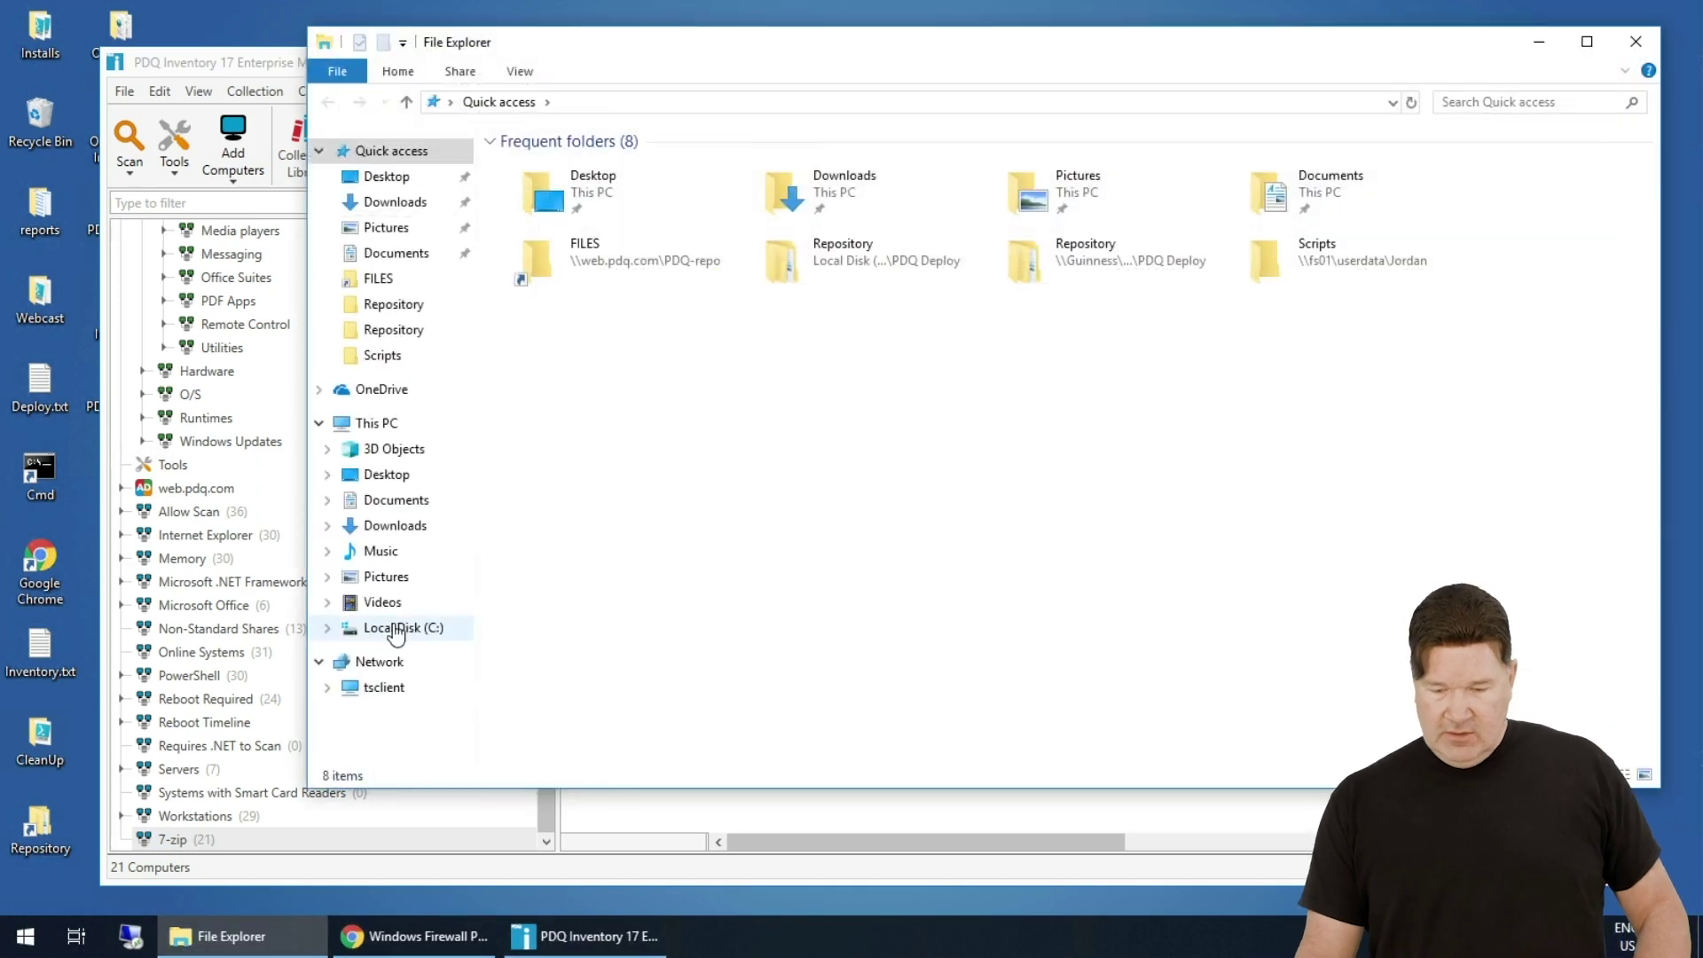
click(395, 628)
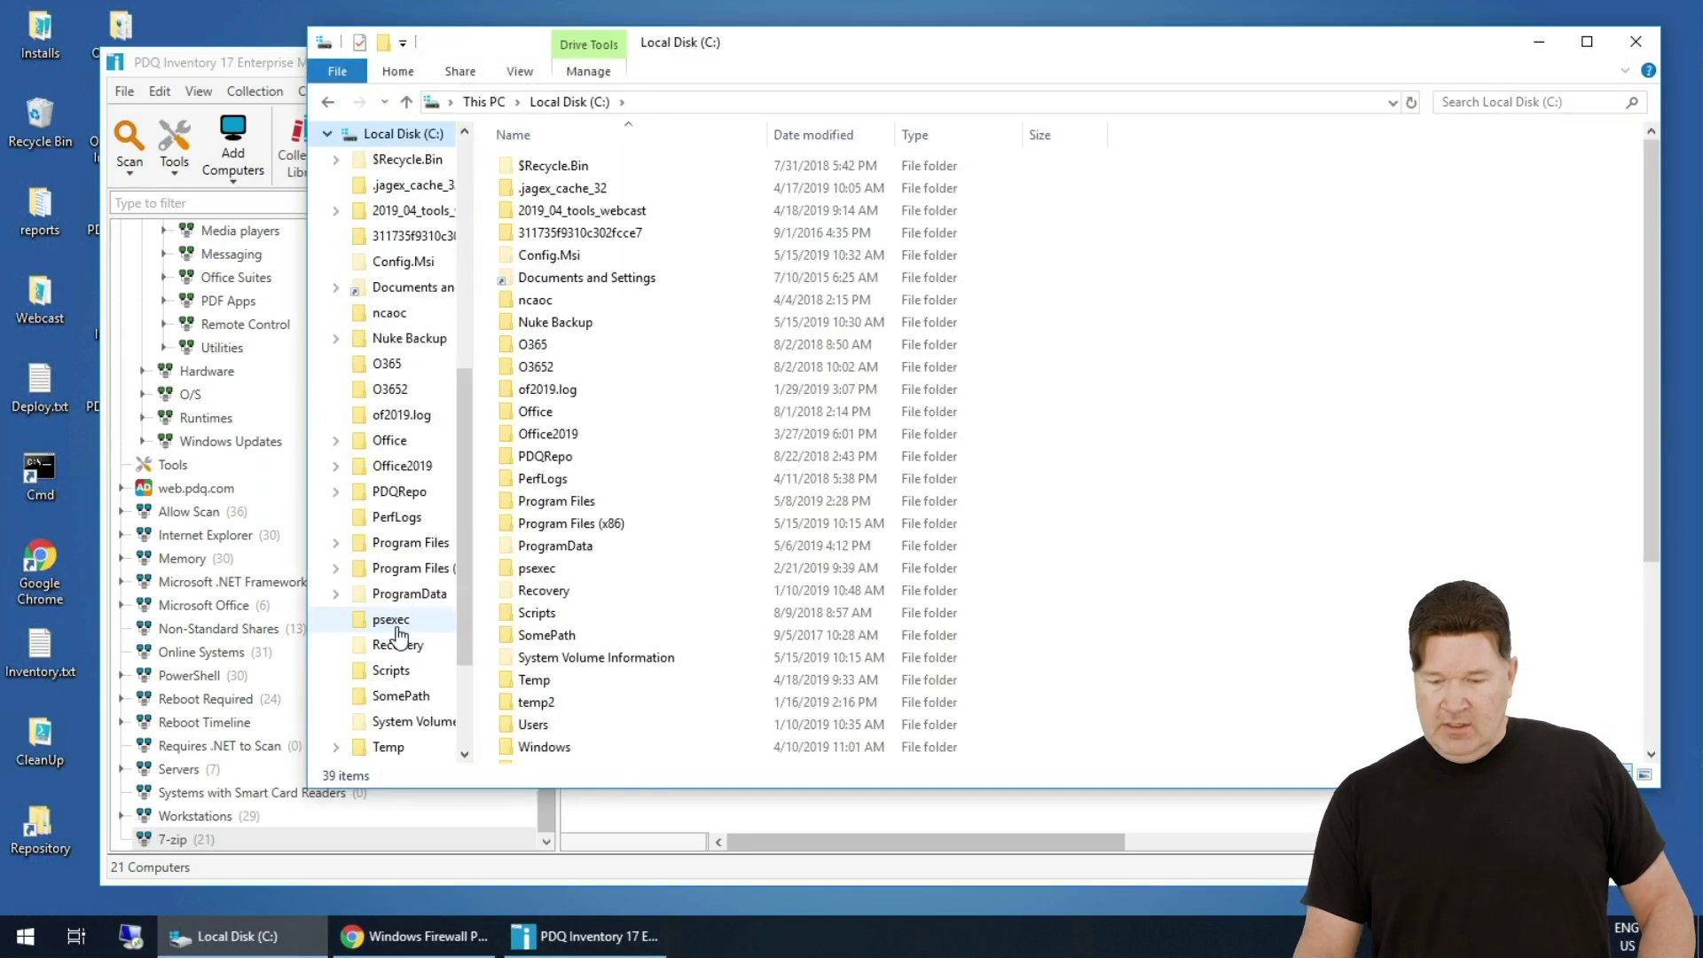
double_click(586, 525)
double_click(568, 168)
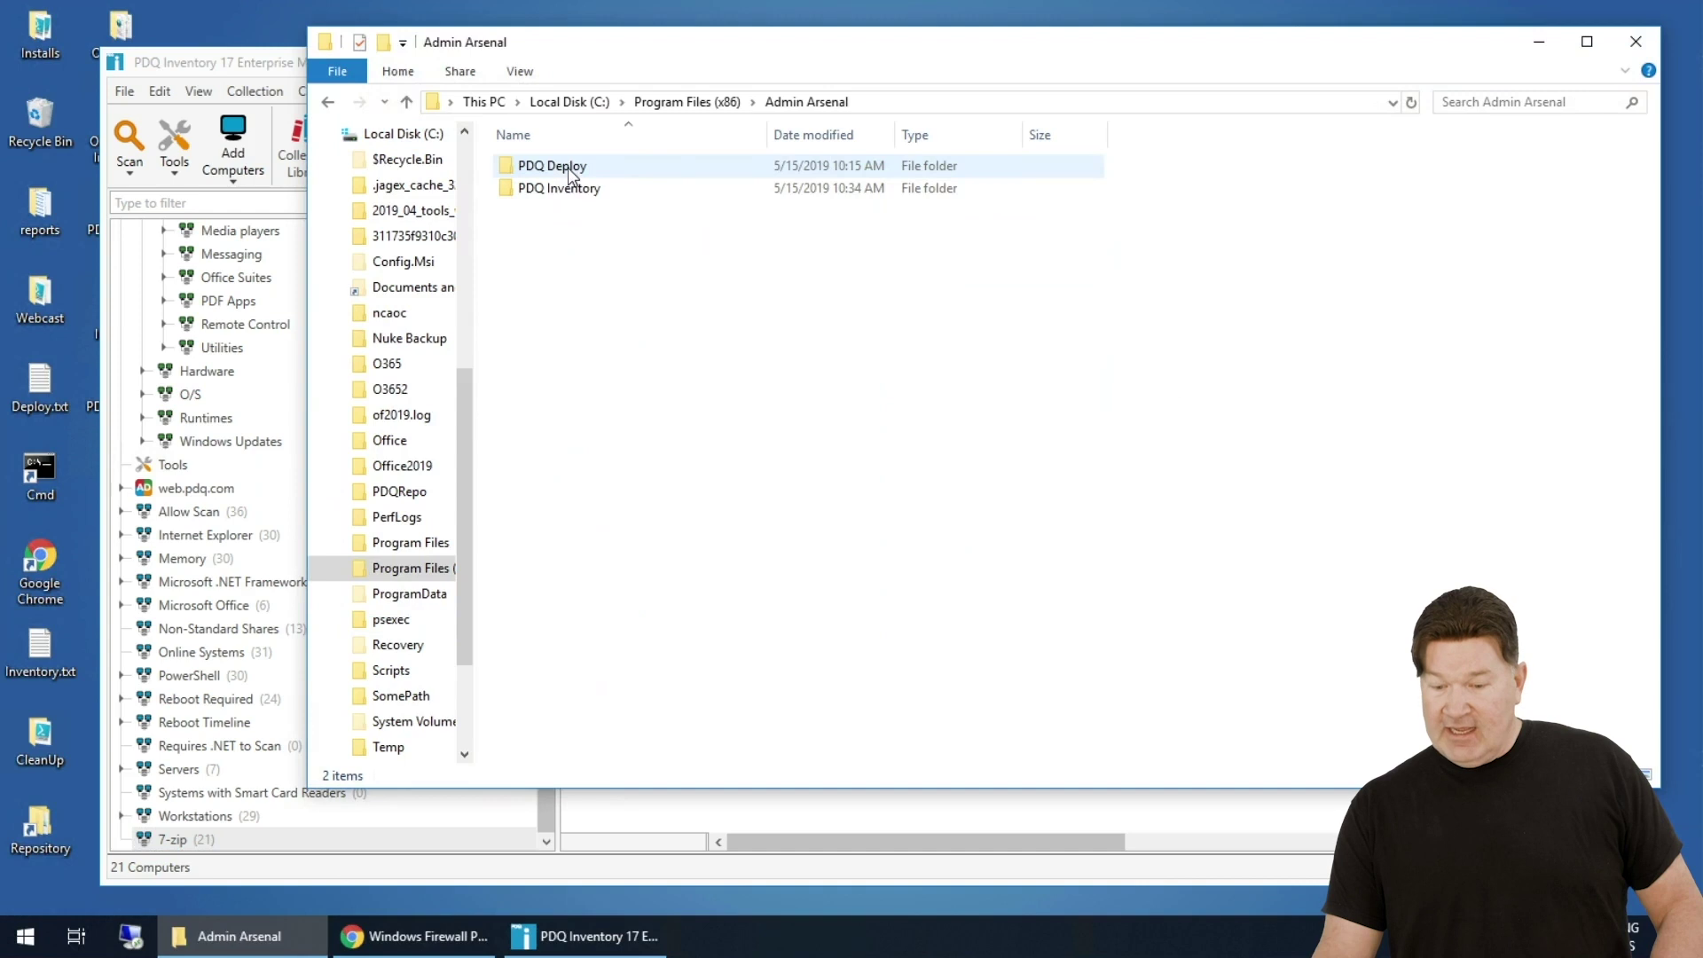
double_click(557, 186)
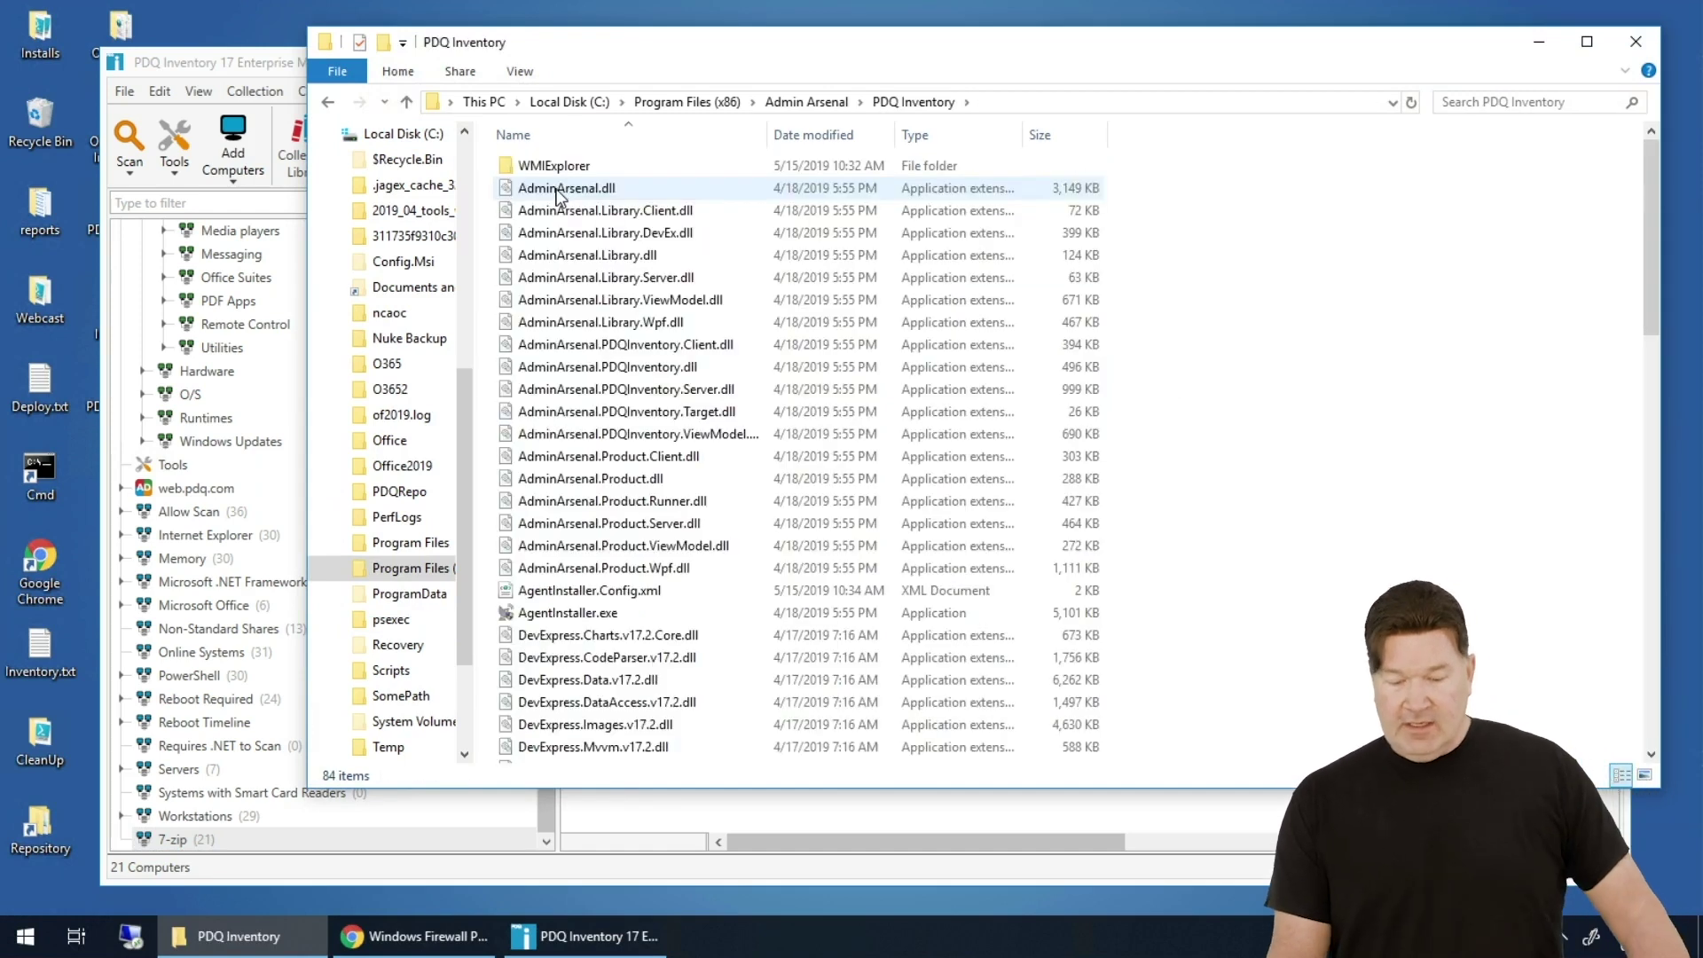
scroll(558, 439, down, 13)
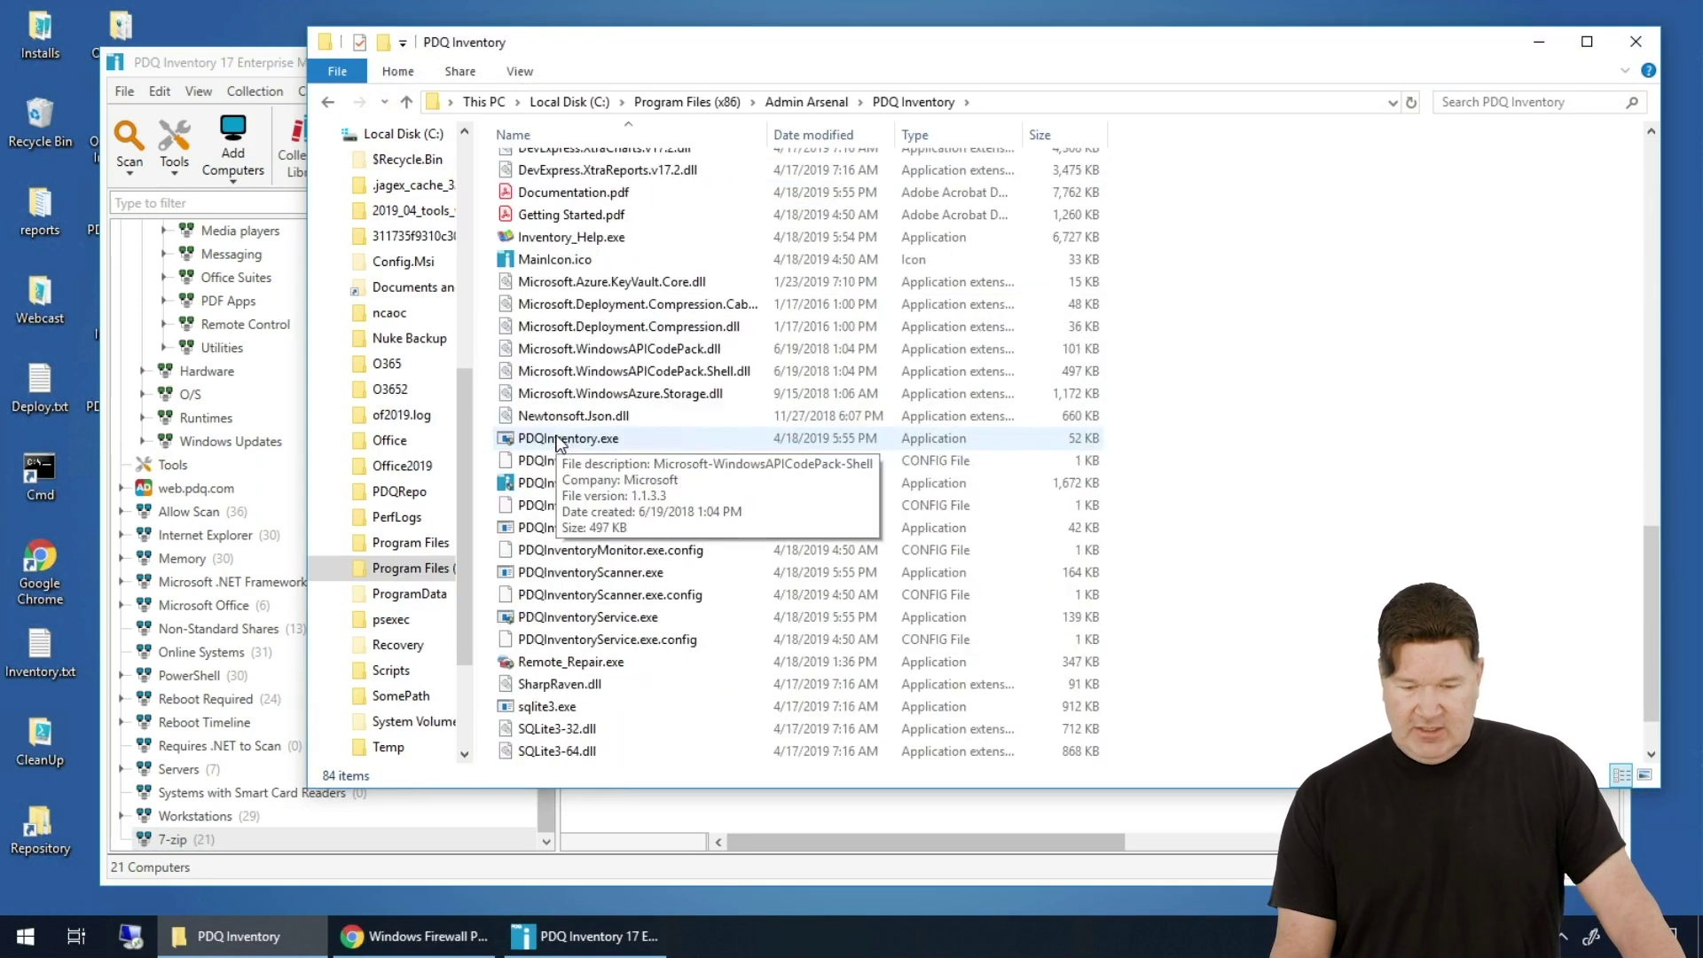